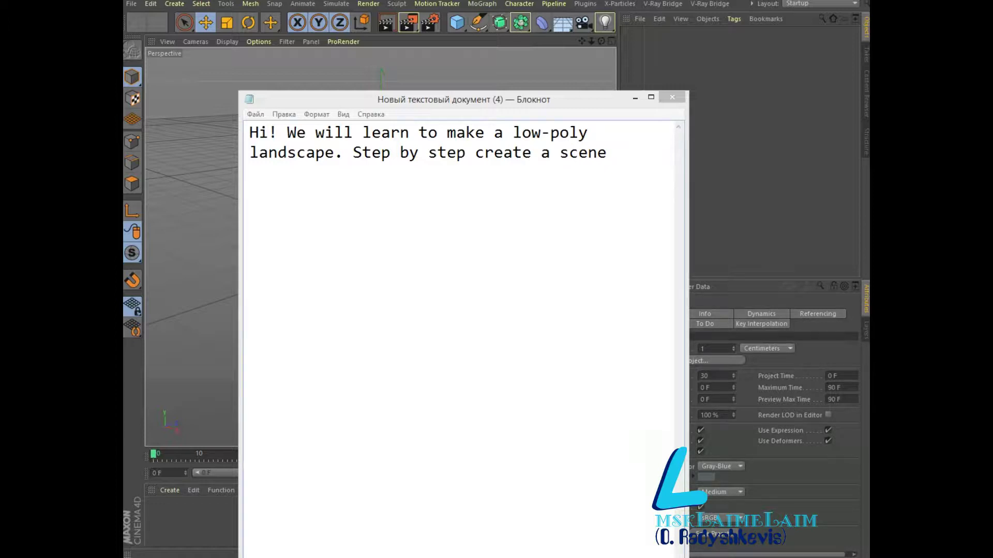
- Add a Landscape object sized 4000 × 230 × 4000 cm
left_click(635, 98)
left_click(457, 22)
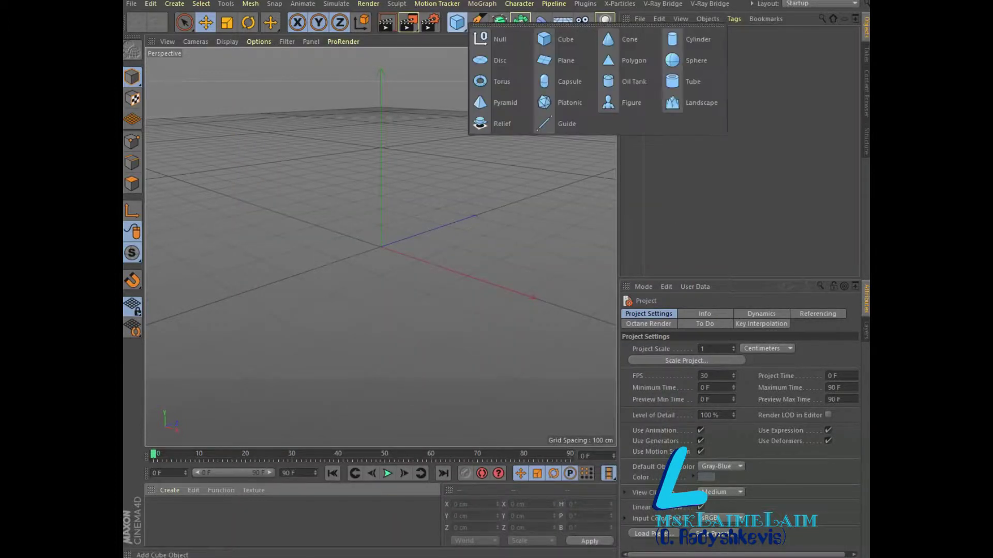
left_click(672, 103)
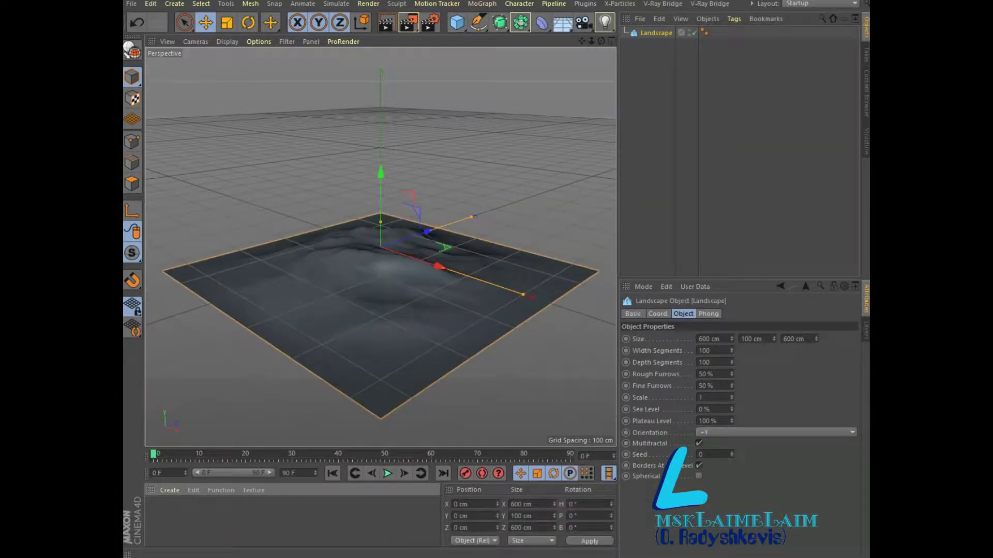
double_click(705, 338)
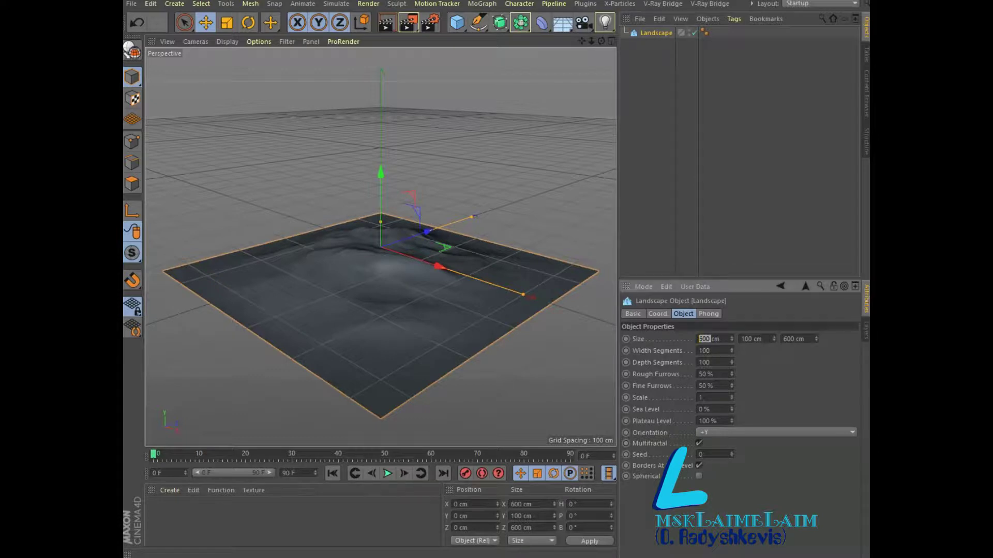
type("4000")
key("Tab")
type("230")
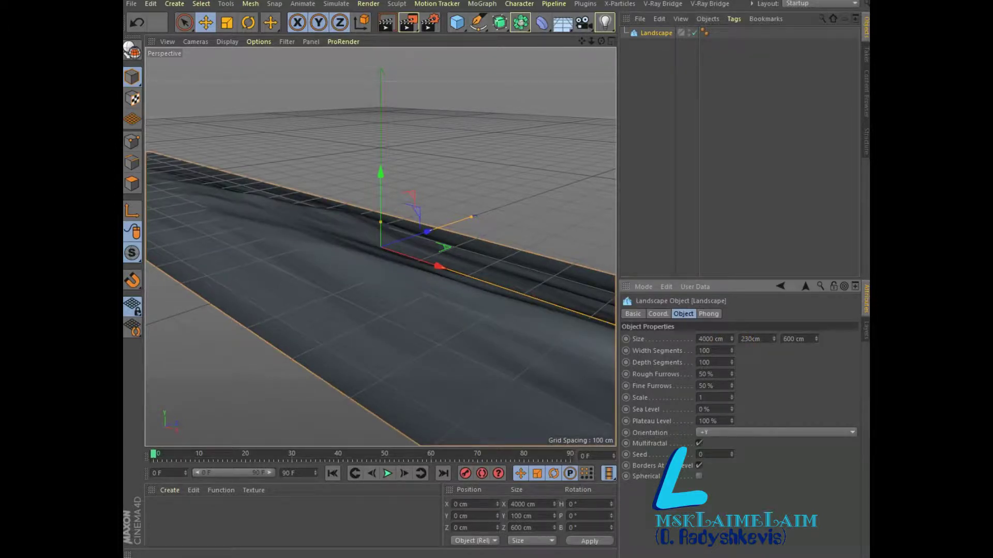
key("Tab")
type("4000")
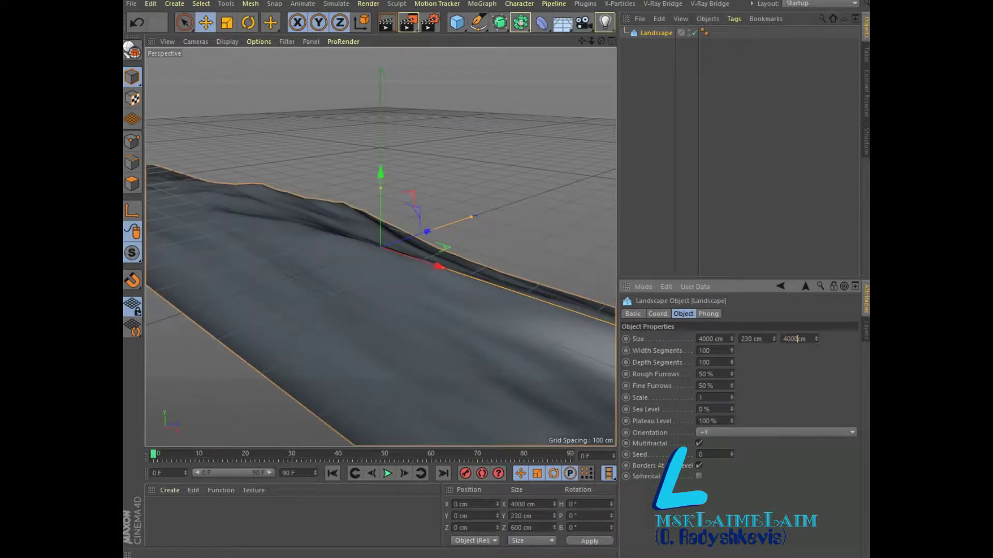
key("Return")
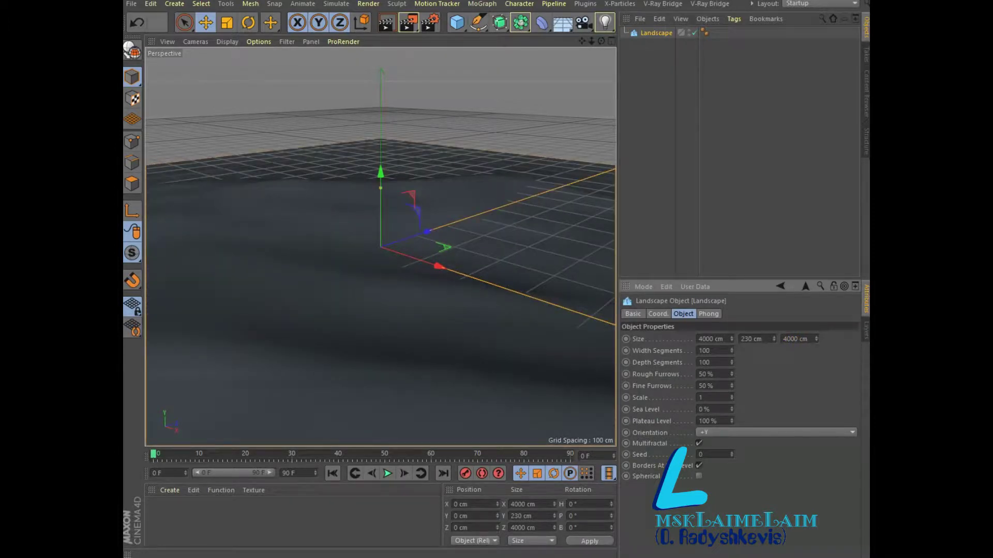
- Give the landscape 45 × 45 segments, 100% fine furrows and scale 1.8
key("Tab")
type("45")
key("Tab")
type("45")
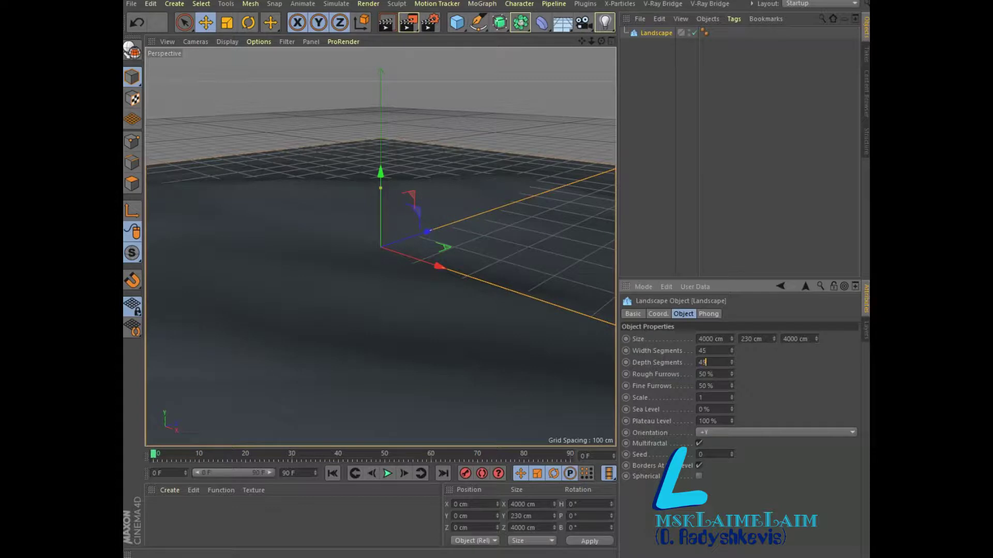
key("Tab")
key("Tab")
type("100")
key("Tab")
type("1,8")
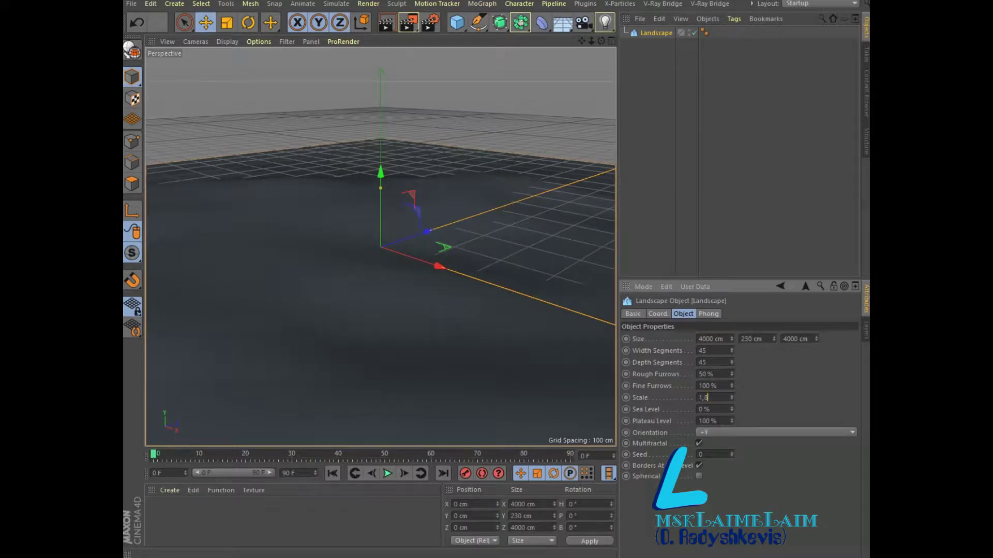
key("Return")
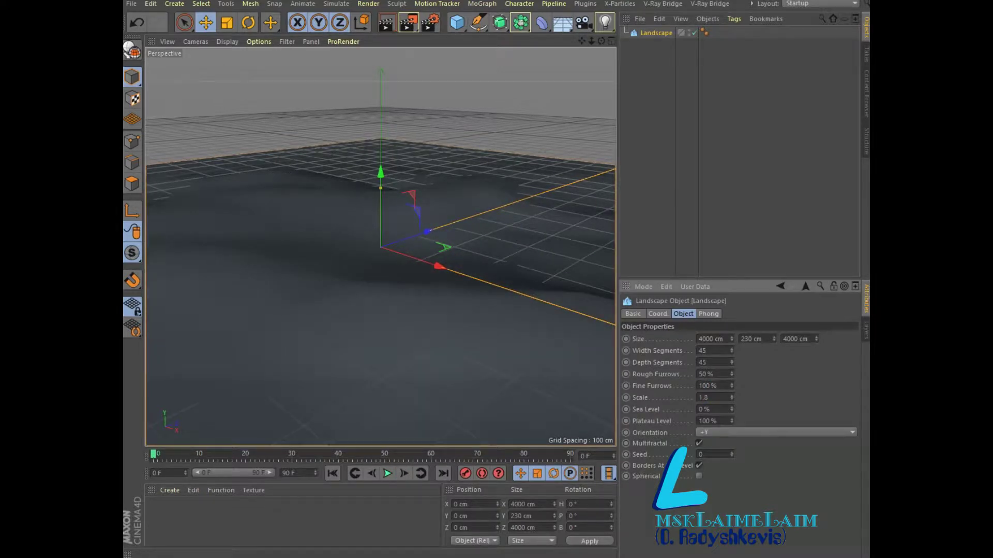
- Create a new material Mat with a Gradient as its colour texture
left_click(170, 490)
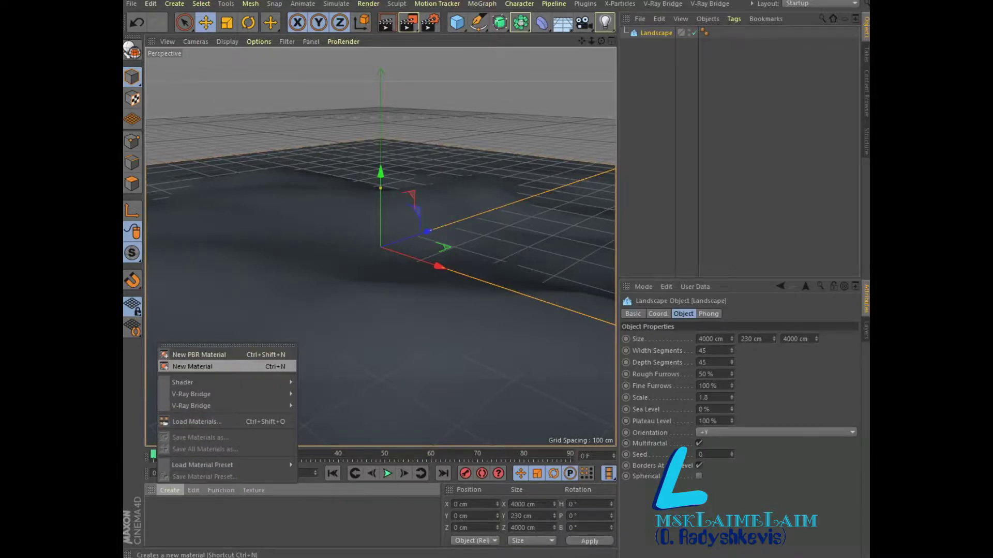
left_click(178, 366)
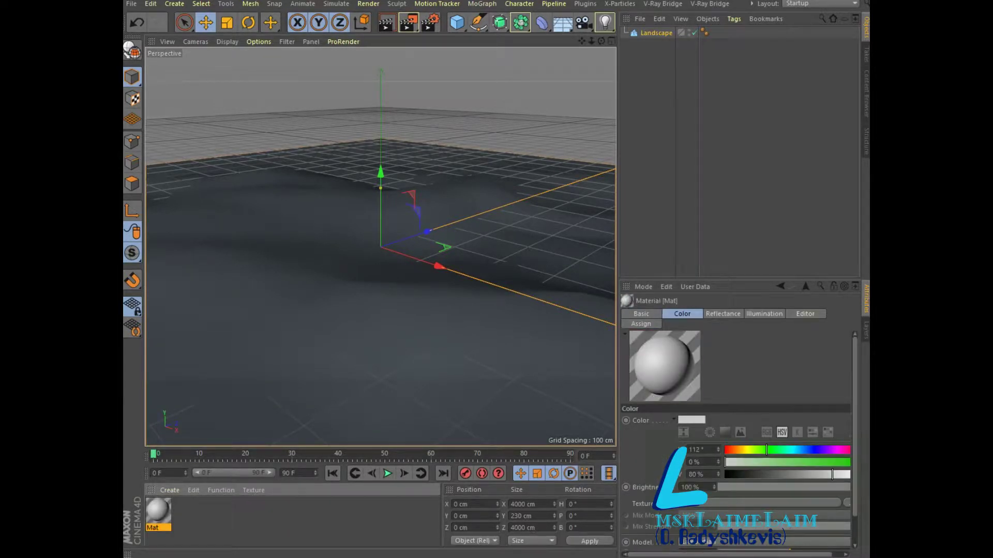
double_click(158, 510)
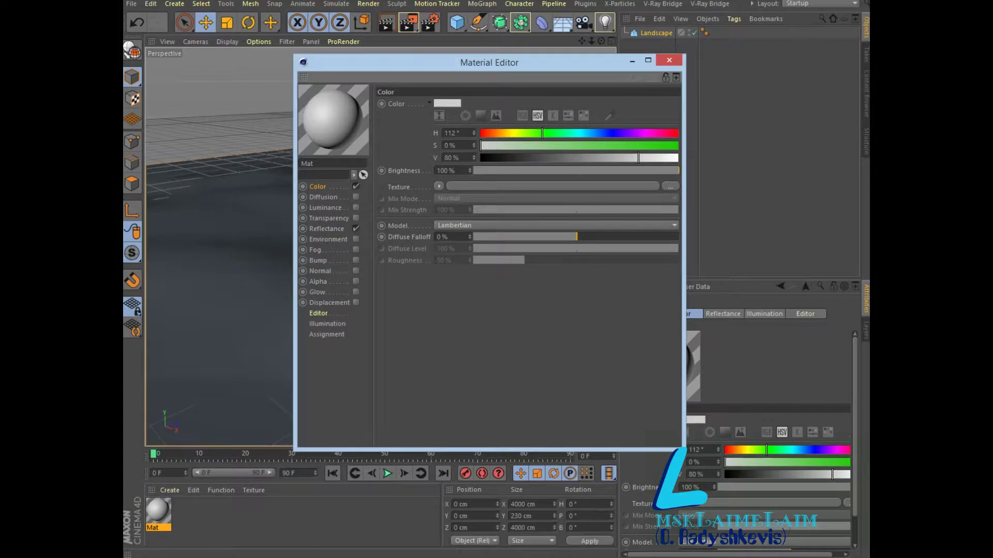
left_click(438, 186)
left_click(452, 311)
left_click(552, 186)
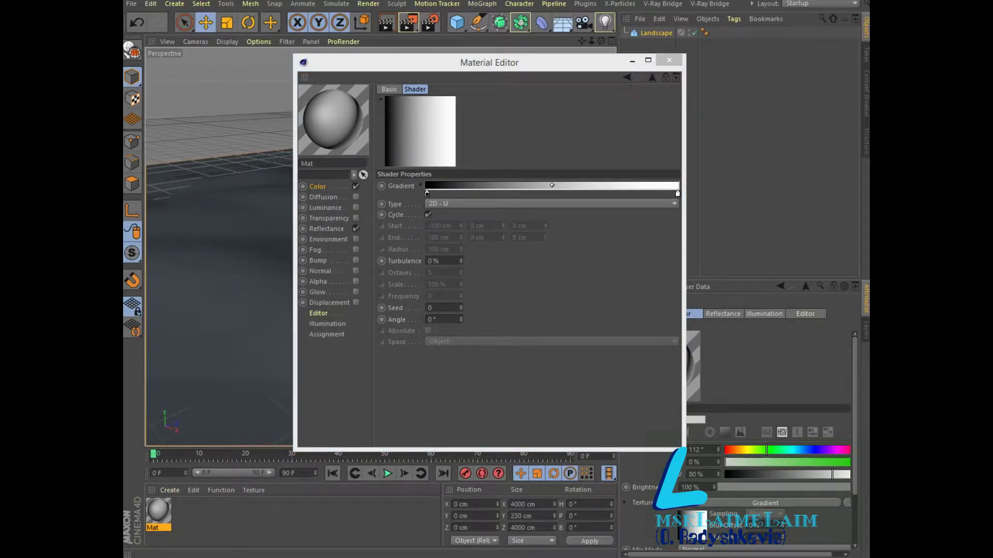
- Set the gradient's left knot to gold (H44, S87, V83) and apply Mat to the landscape
double_click(427, 193)
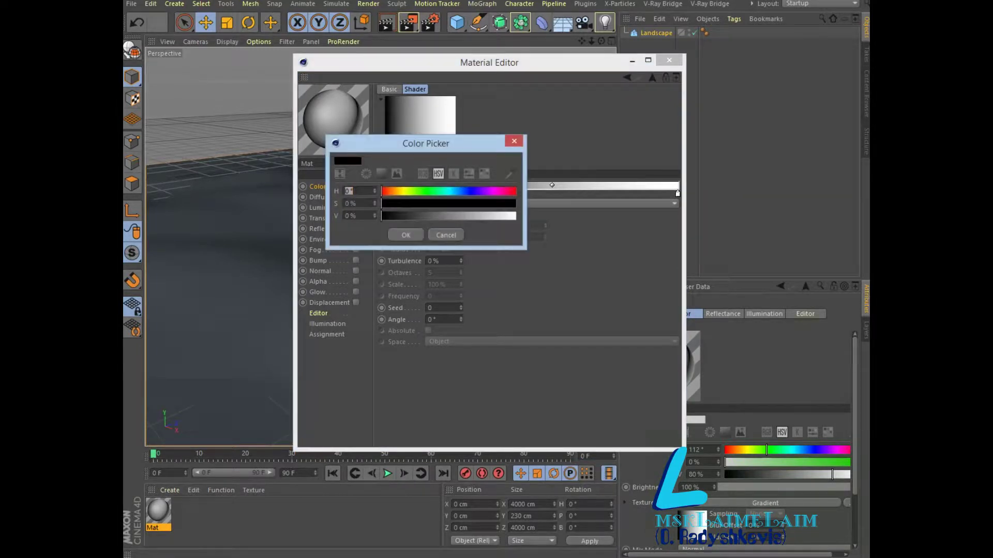
type("44")
key("Return")
left_click(460, 203)
left_click(492, 215)
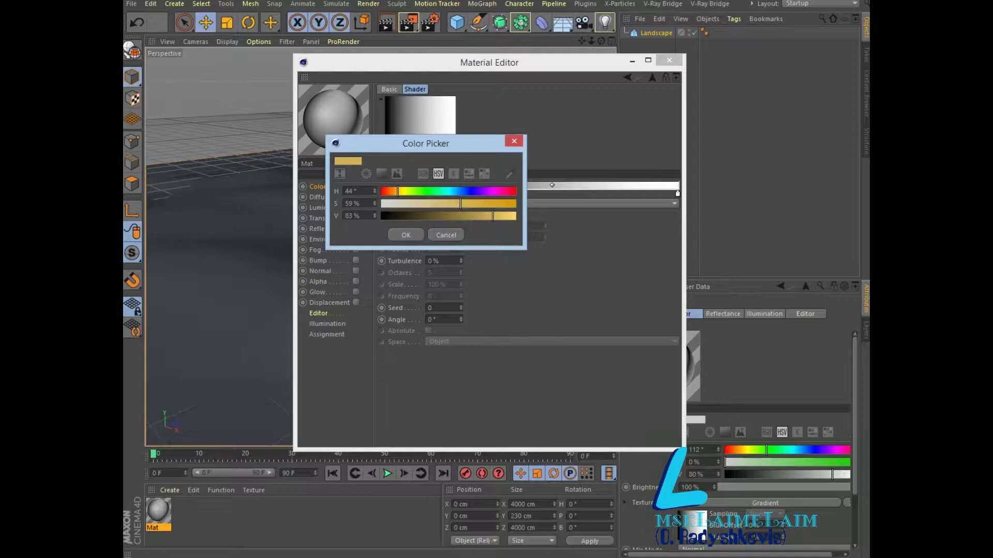
left_click(405, 234)
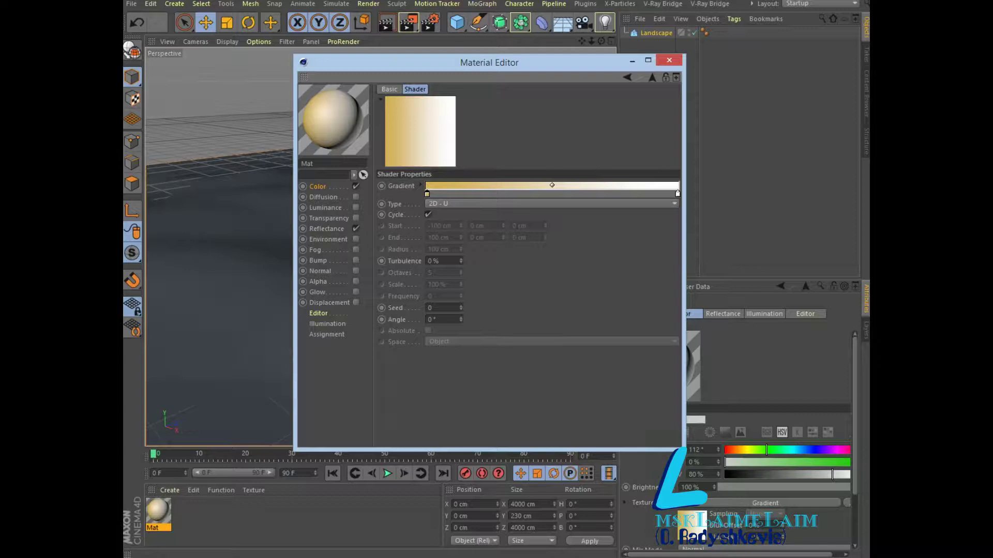
double_click(426, 194)
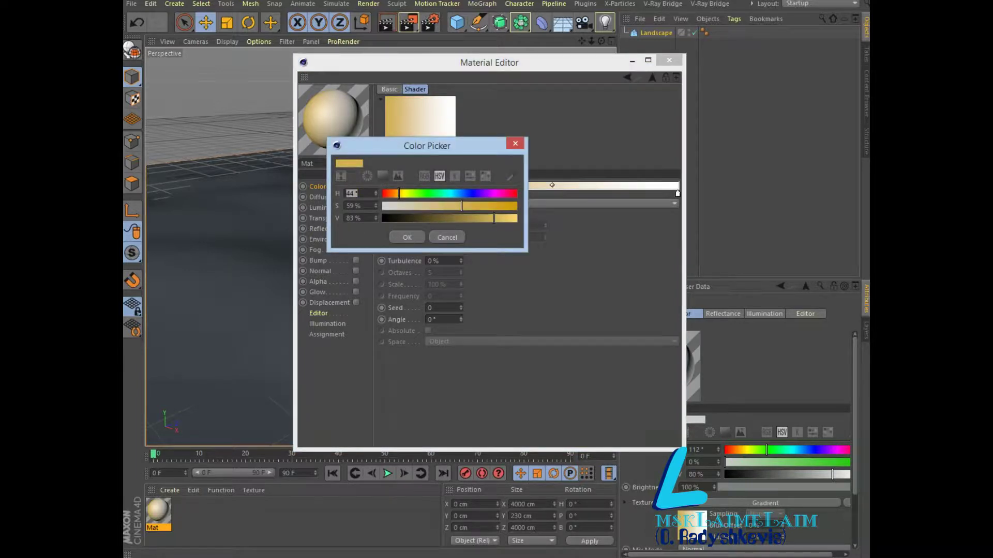
left_click_drag(462, 206, 499, 205)
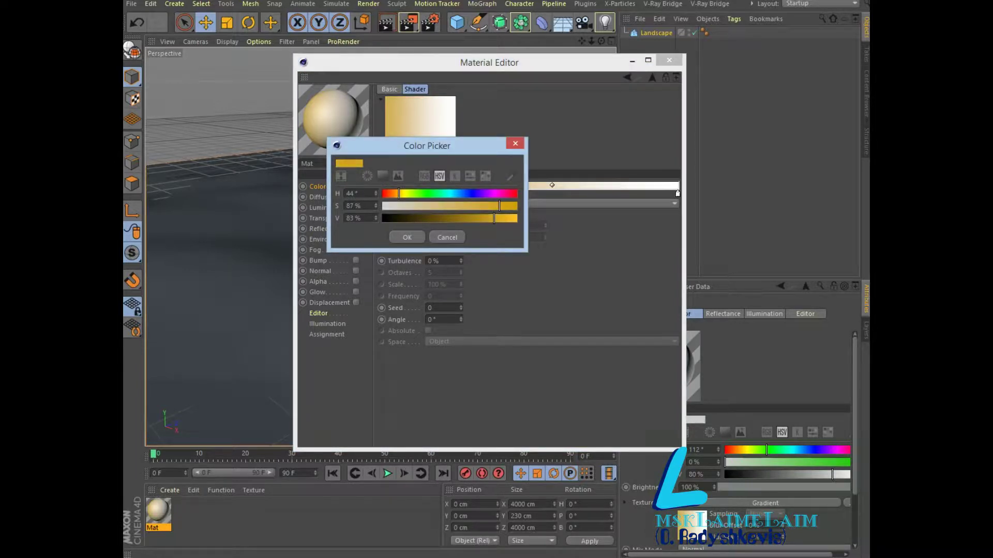
left_click(407, 237)
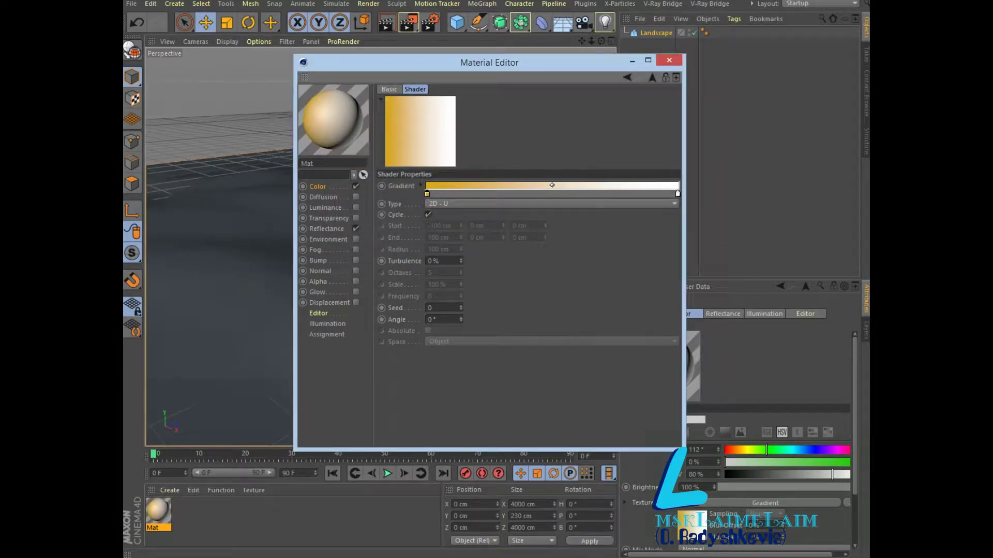
left_click(670, 60)
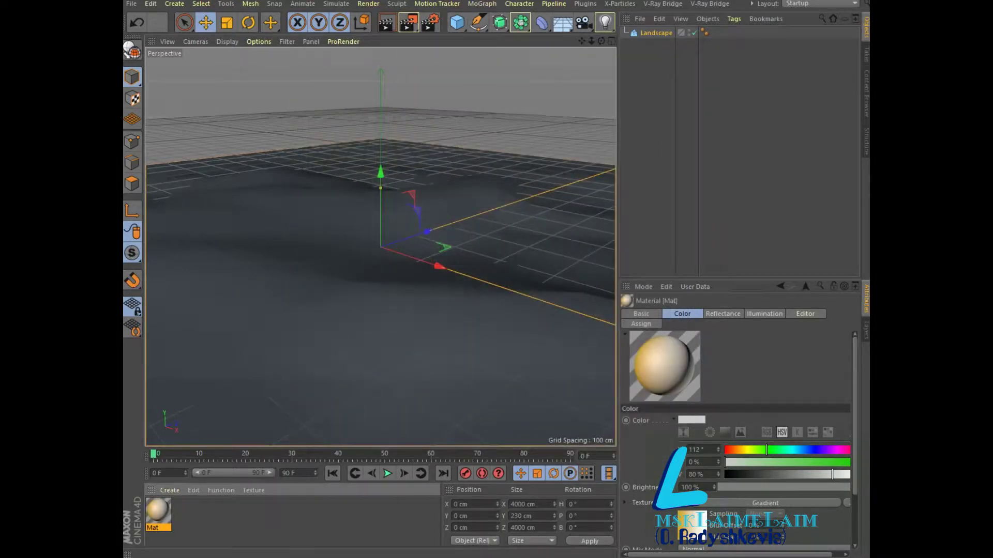
left_click_drag(158, 510, 656, 32)
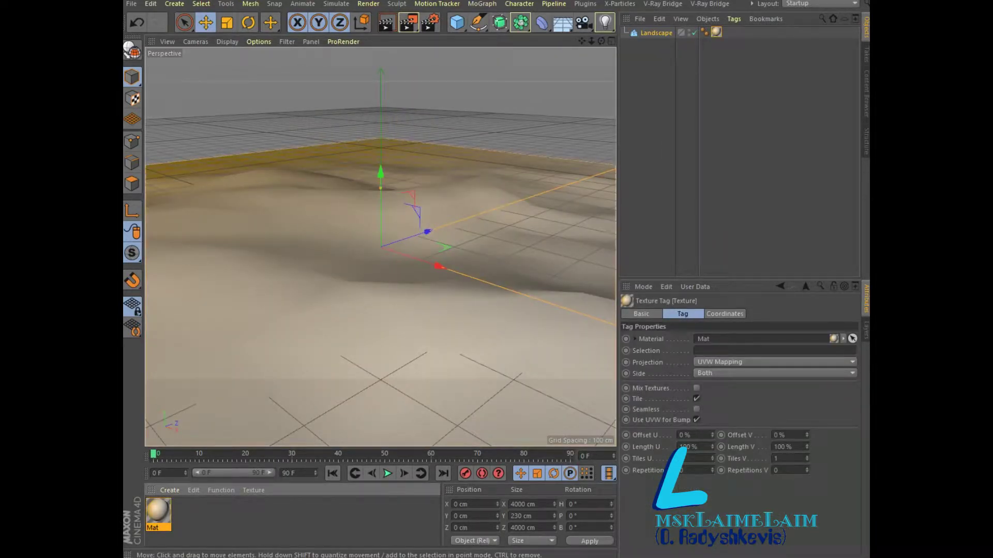
- Preview-render the sandy terrain, re-render from a higher orbit, then clear the render
left_click(387, 22)
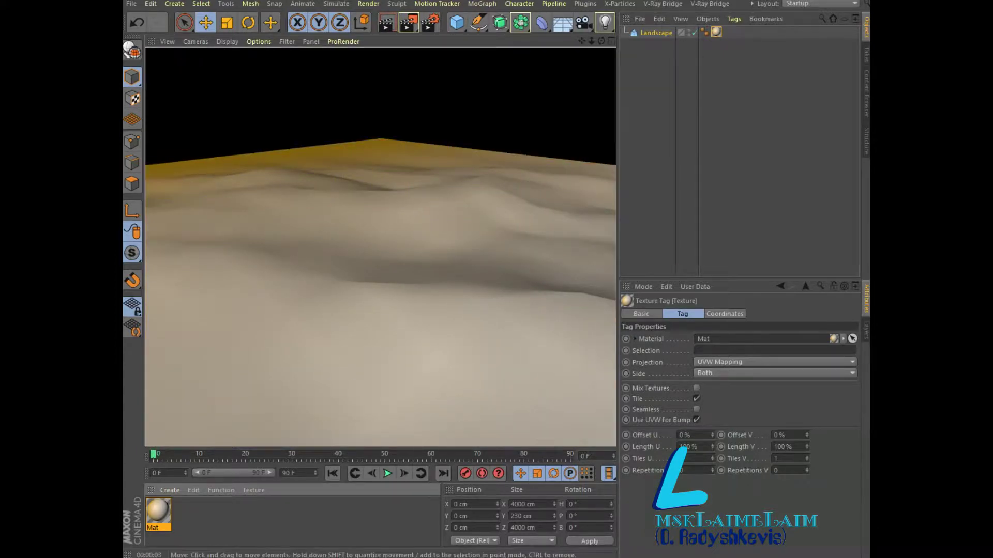
mouse_move(551, 267)
left_mouse_down("alt")
mouse_move(550, 276)
mouse_move(381, 247)
left_mouse_up("alt")
key("ctrl+r")
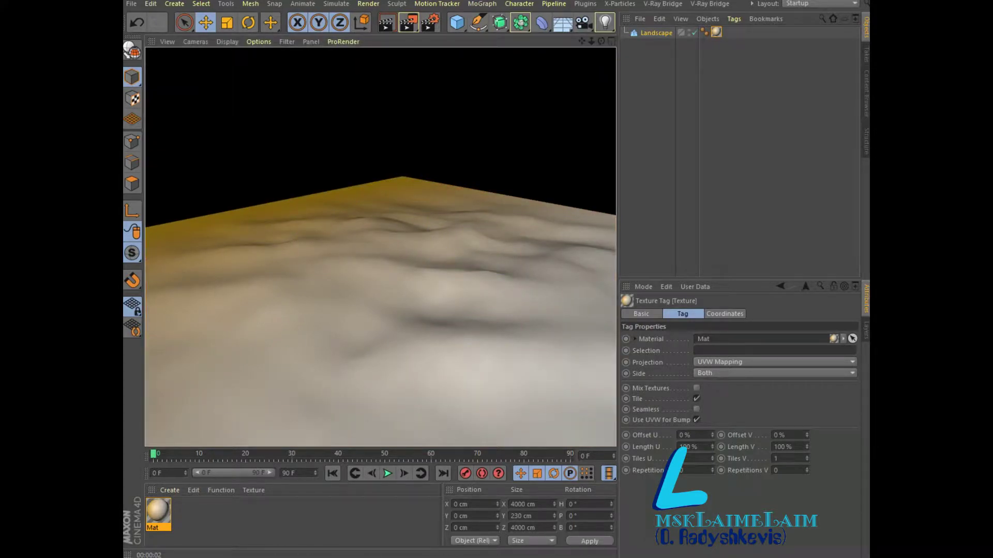
left_click(739, 155)
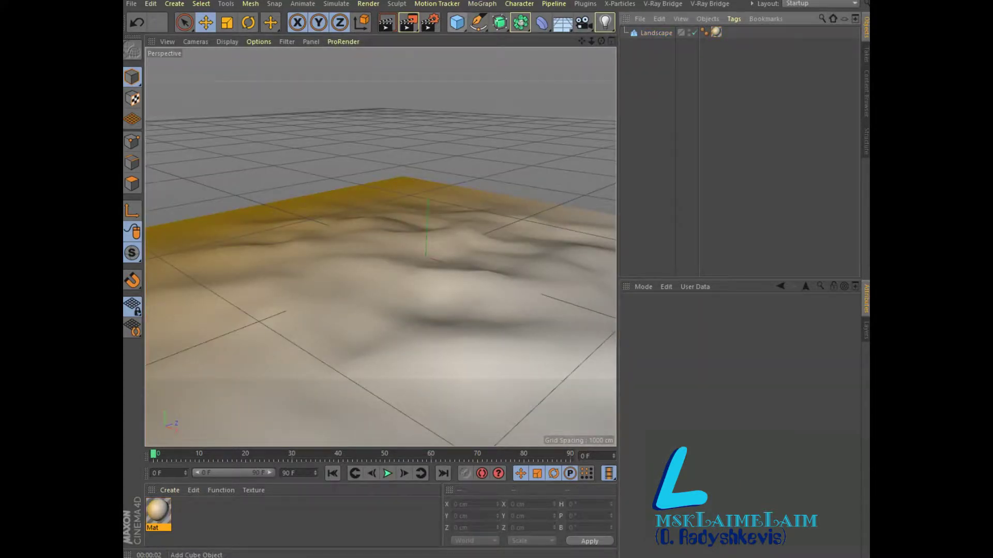
- Add a second Landscape object named water
left_click_drag(457, 22, 693, 103)
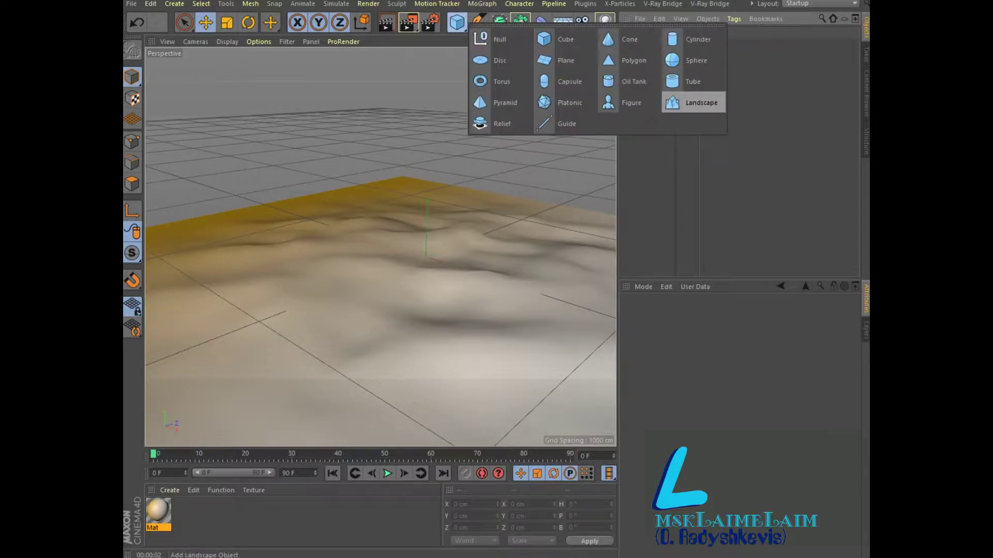
left_click(693, 102)
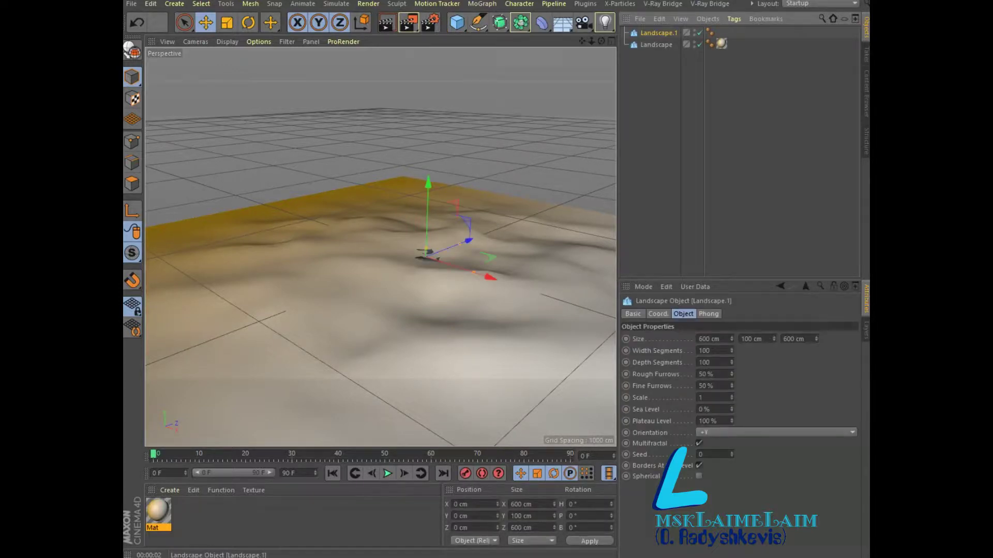
double_click(659, 33)
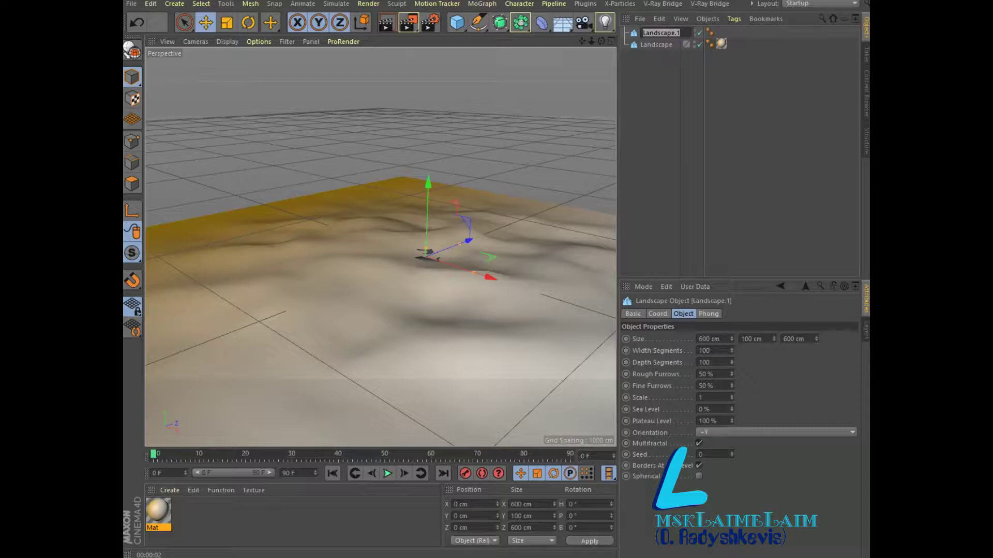
type("water")
key("Return")
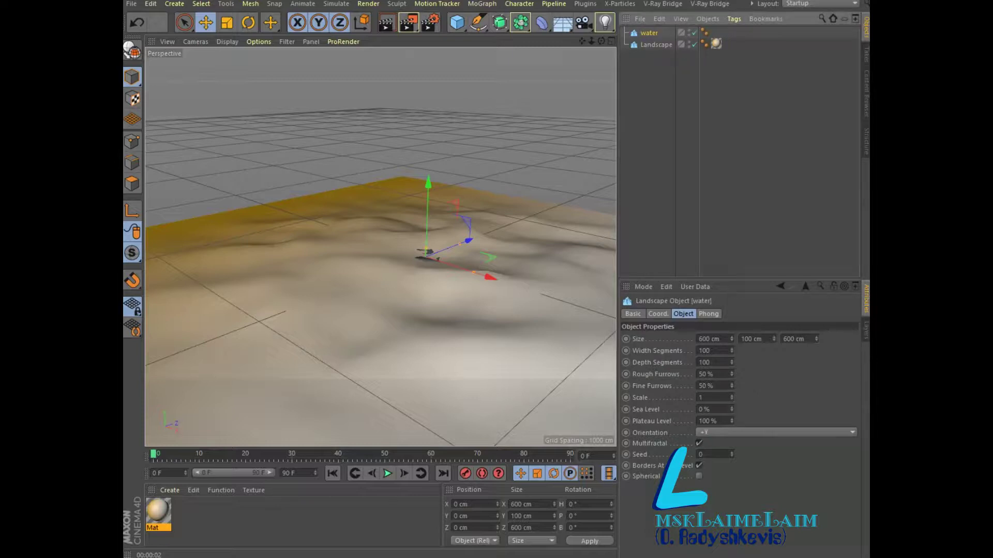
- Set the water landscape's width and depth to 5000 cm
left_click(704, 339)
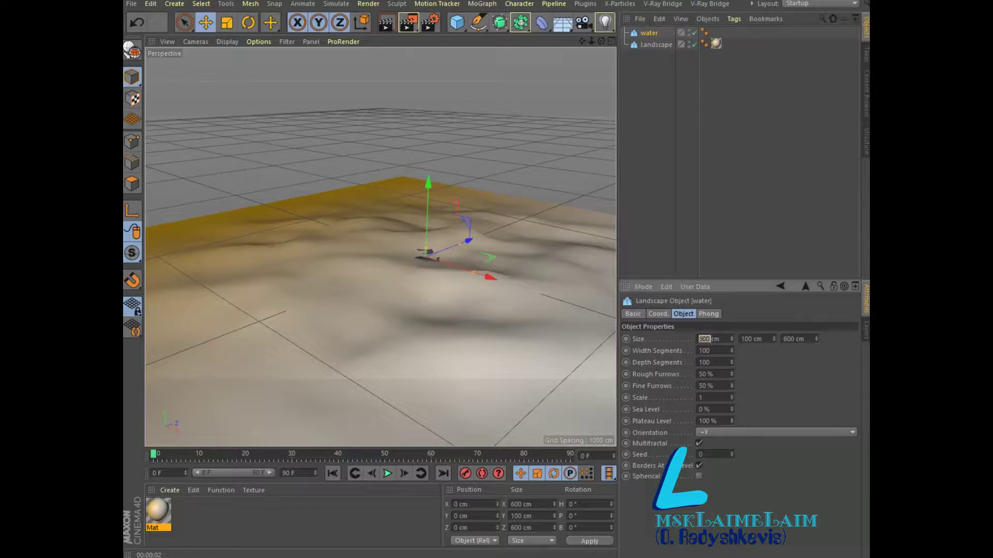
type("5000")
left_click(789, 338)
type("5000")
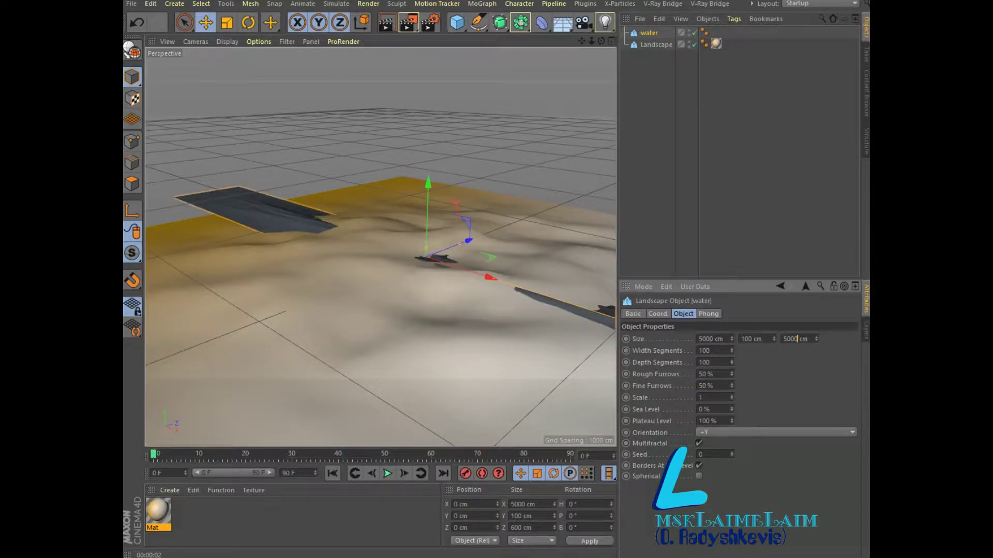
key("Return")
- Give the water 74% rough furrows, 100% fine furrows and scale 4.45
double_click(705, 374)
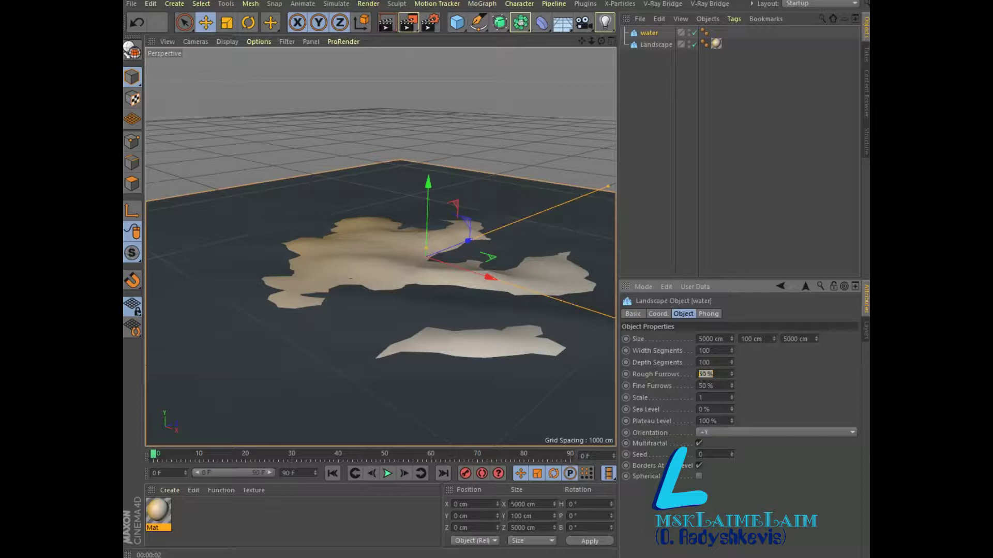
type("74")
key("Return")
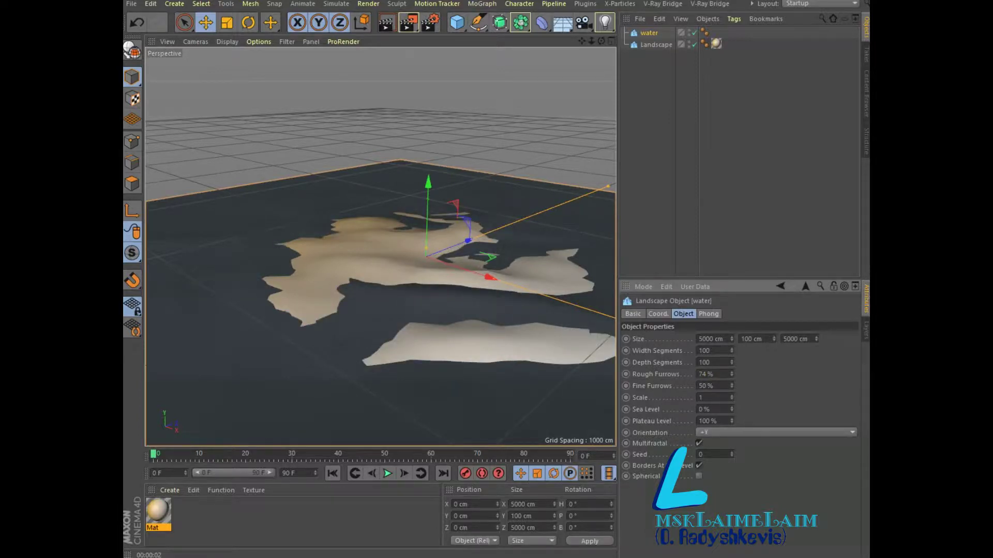
double_click(712, 385)
type("100")
key("Return")
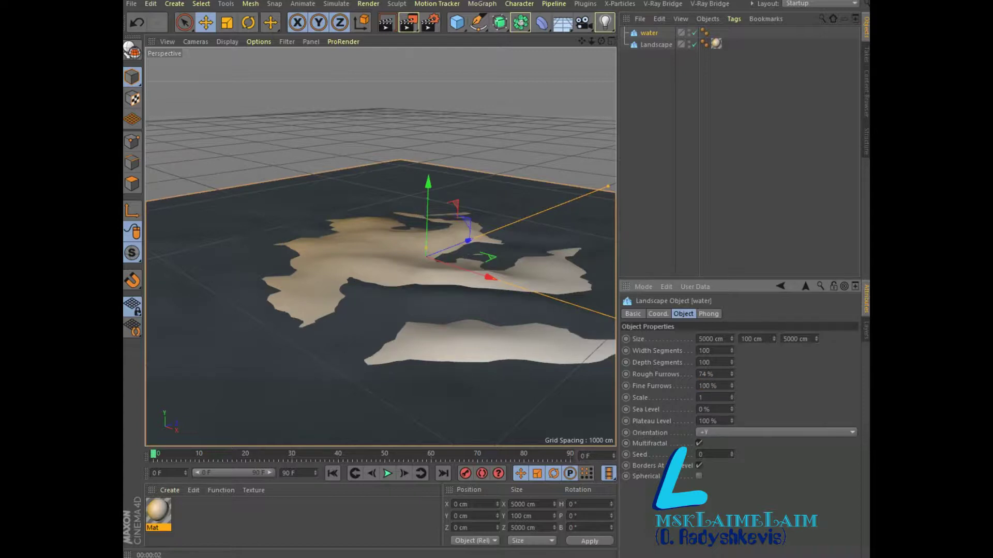
type("4,45")
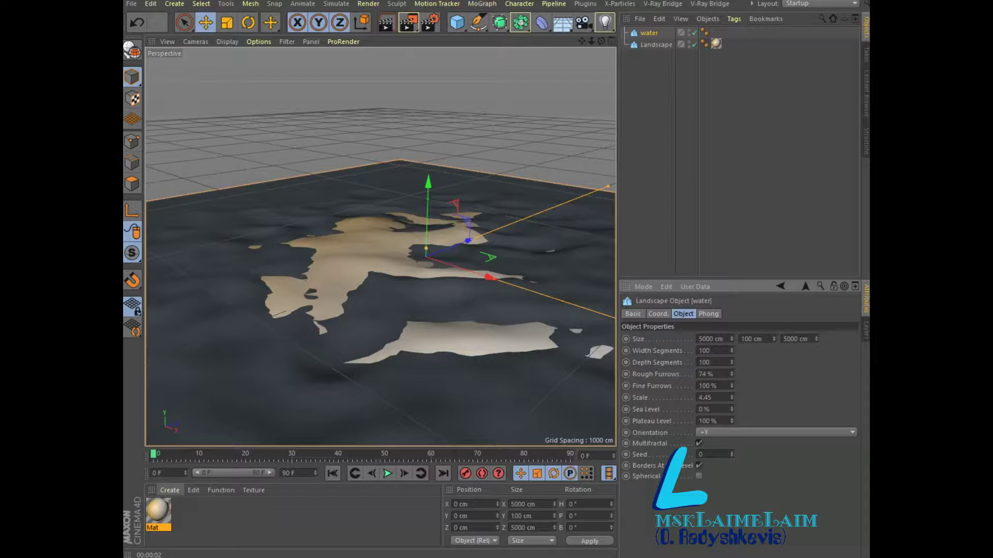
left_click(170, 490)
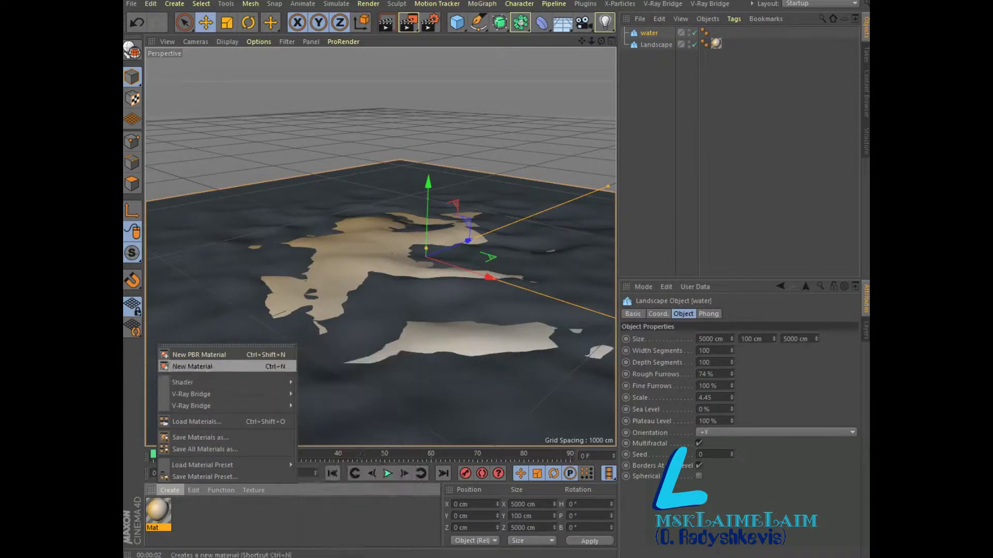
- Create a new material Mat.1 with a Gradient as its colour texture
left_click(178, 366)
double_click(158, 511)
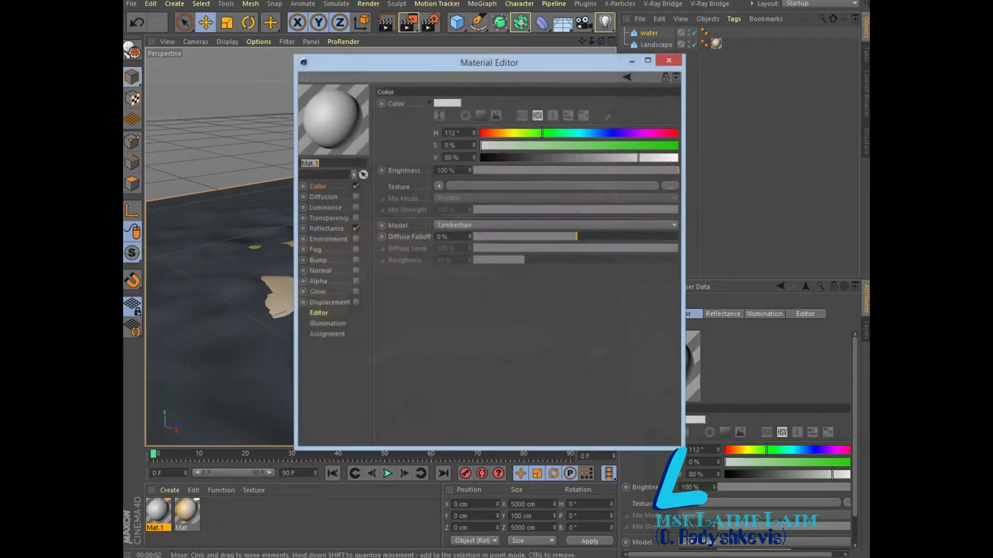
left_click(439, 187)
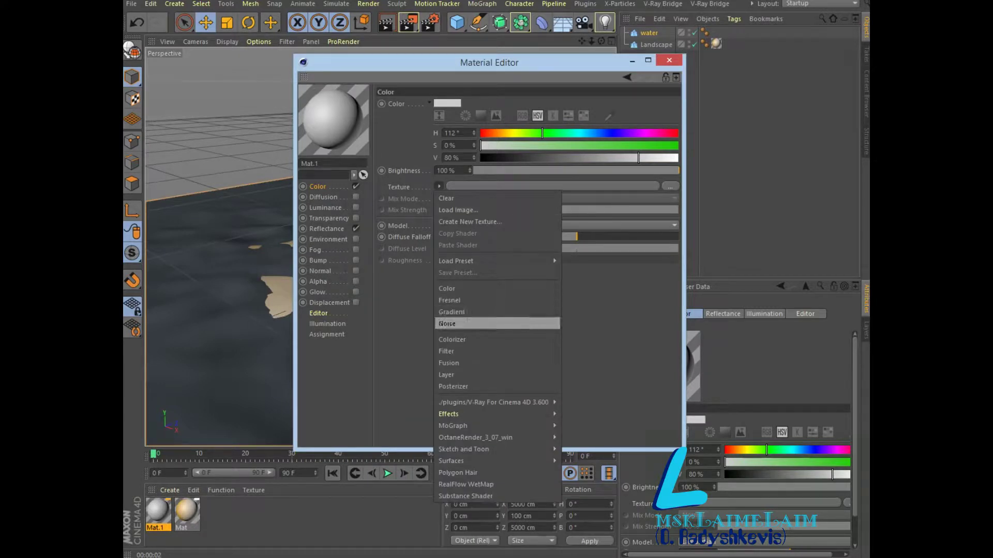
left_click(455, 311)
left_click(553, 186)
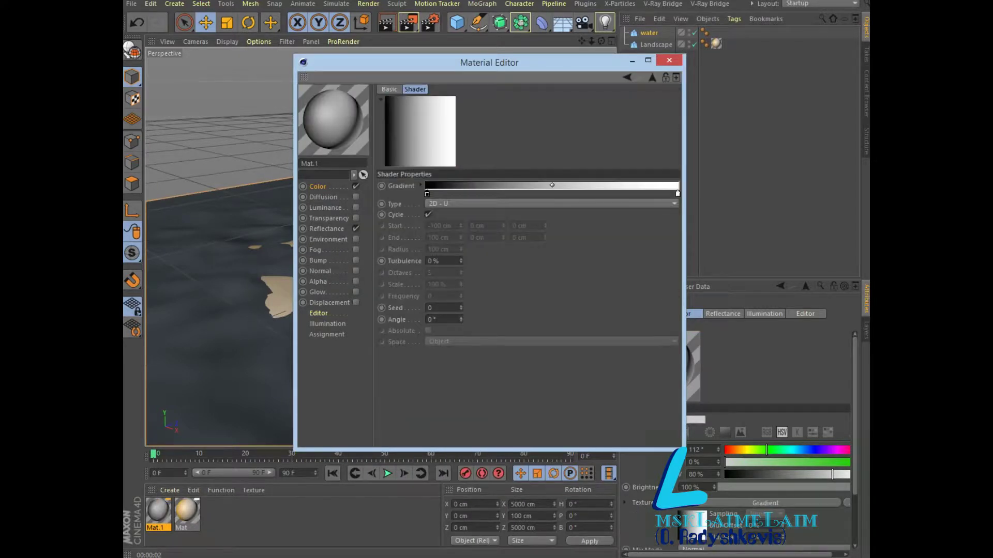
- Make the gradient's left end blue and shift the midpoint toward the white end
double_click(426, 194)
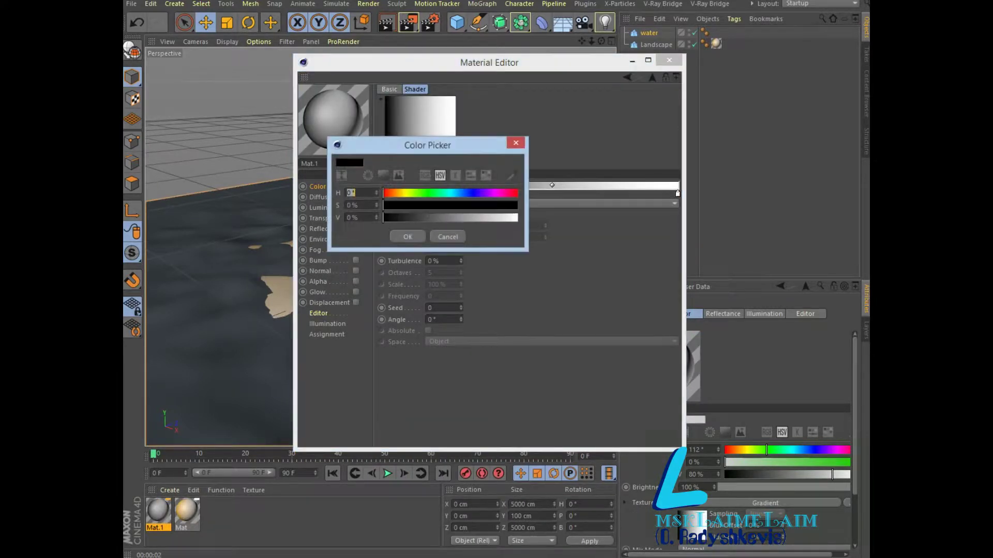
type("239")
key("Tab")
type("82")
key("Return")
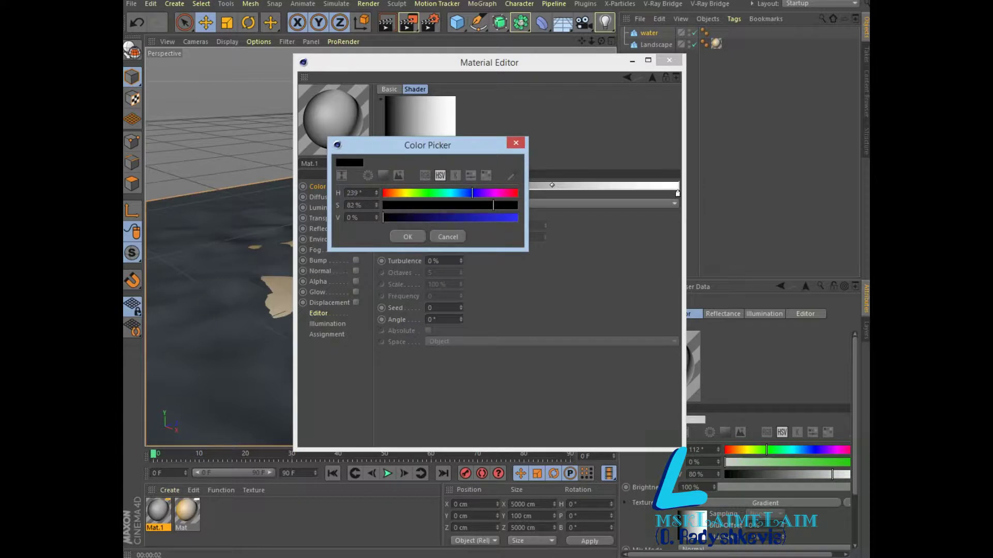
left_click_drag(472, 193, 462, 193)
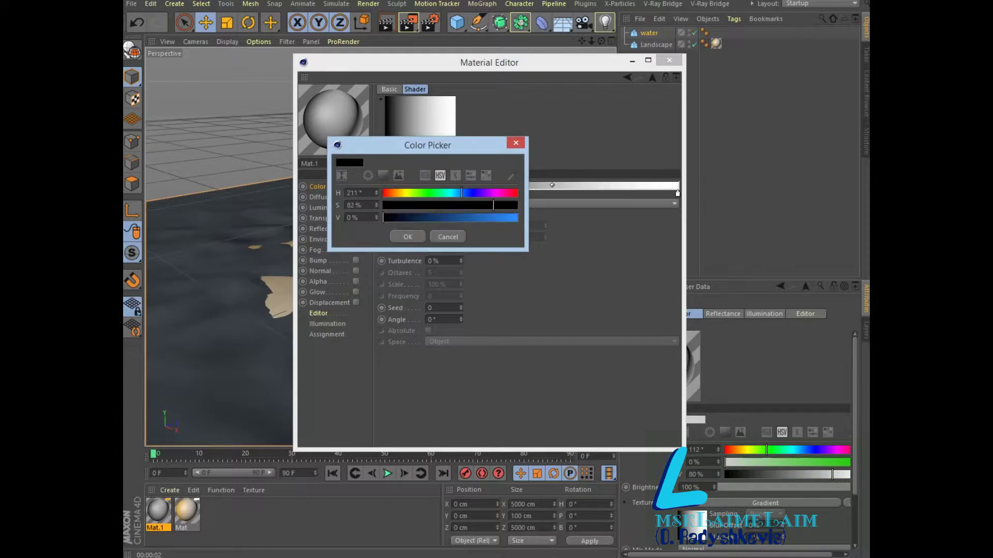
left_click_drag(383, 217, 475, 217)
left_click(408, 236)
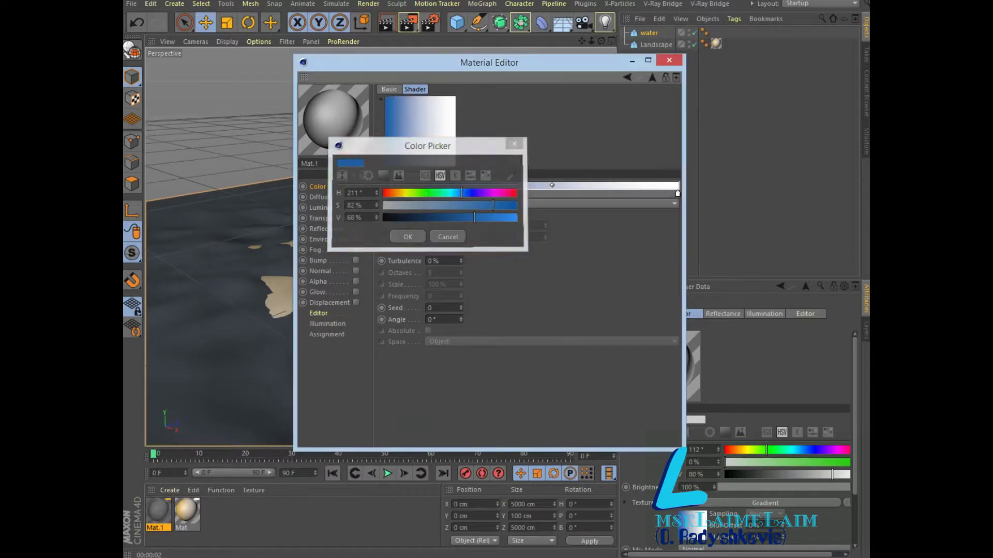
left_click_drag(552, 185, 610, 185)
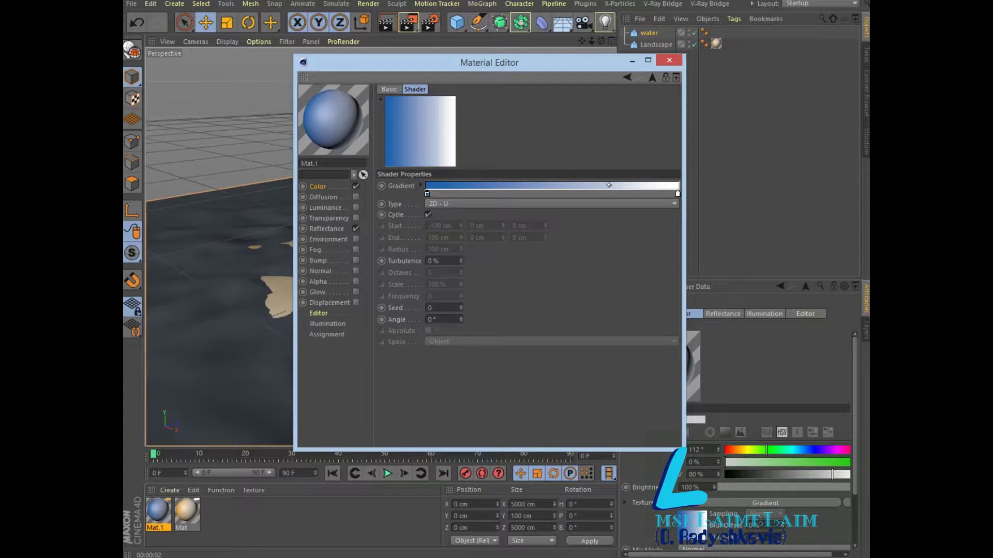
- Refine the left end colour to teal-blue H199, S89, V60 and close the editor
double_click(427, 194)
type("222")
key("Return")
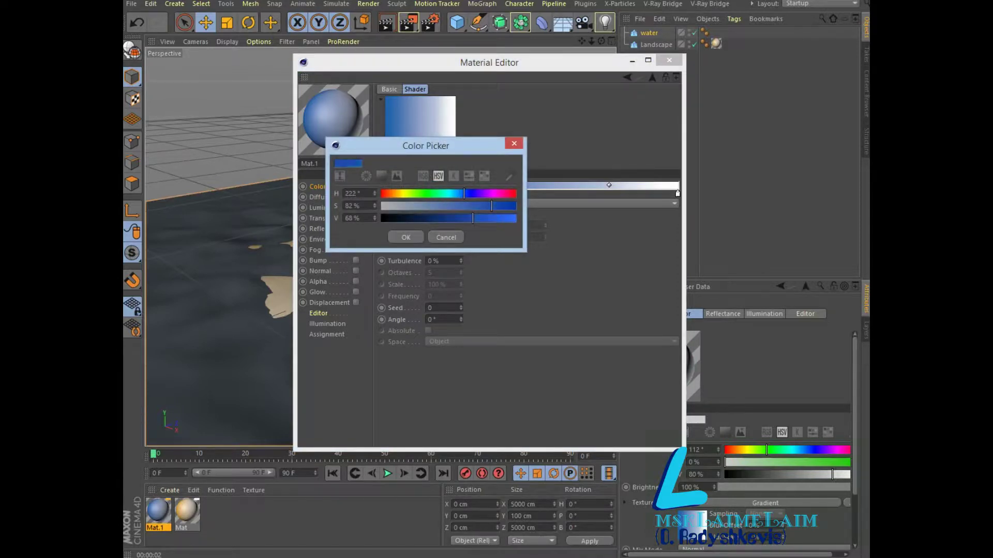
type("60")
key("Return")
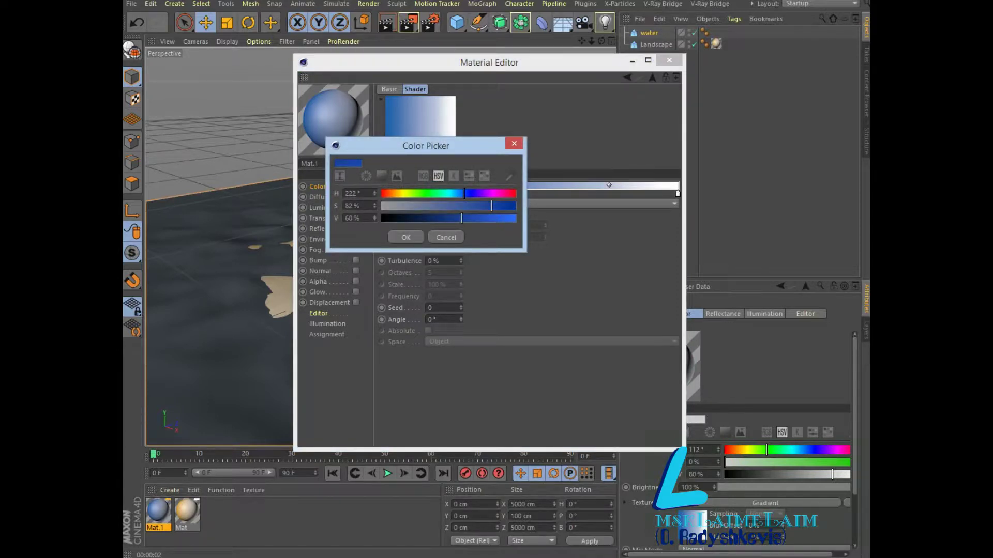
type("89")
key("Return")
type("199")
key("Return")
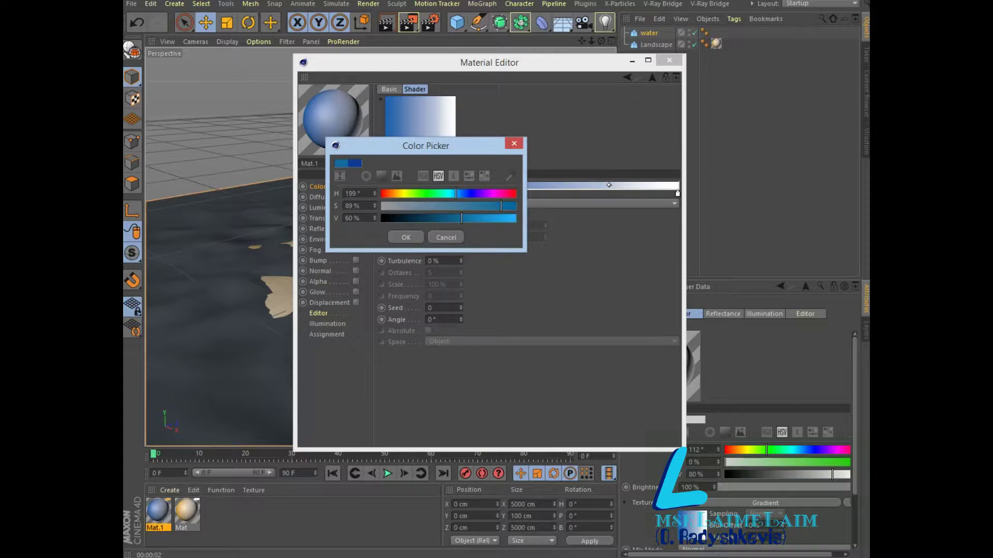
key("Return")
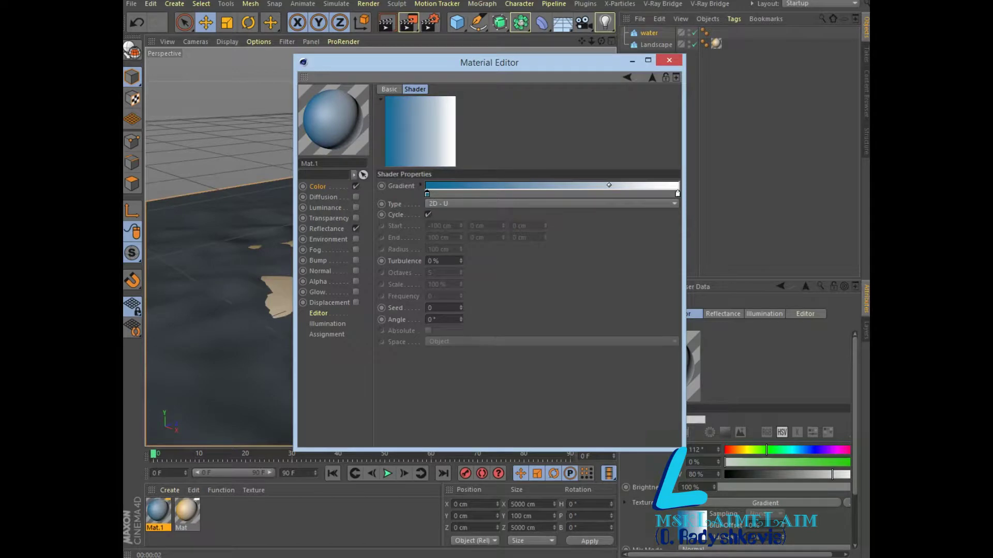
key("alt+F4")
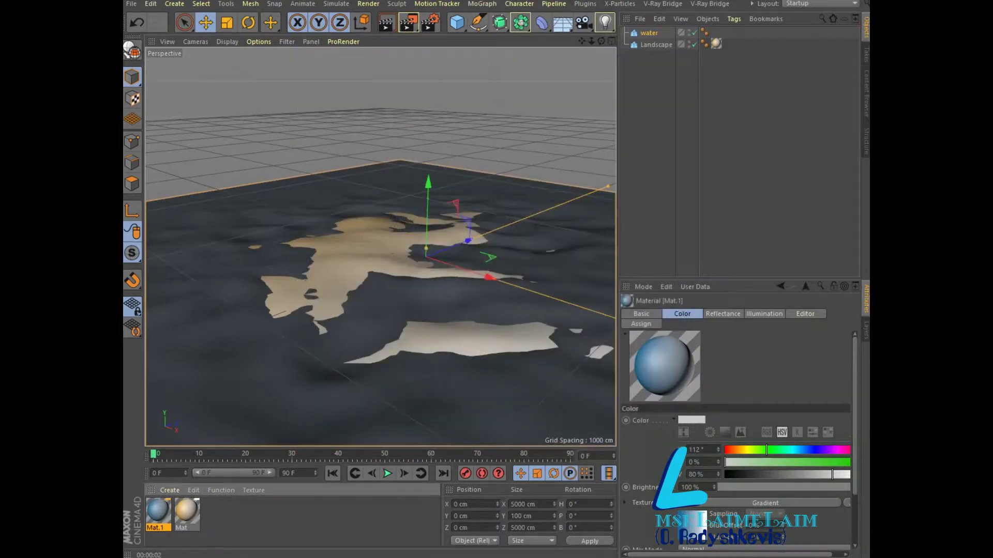
- Apply Mat.1 to the water, lower it to Y −67.05 cm, and add Landscape.1
left_click_drag(158, 512, 362, 372)
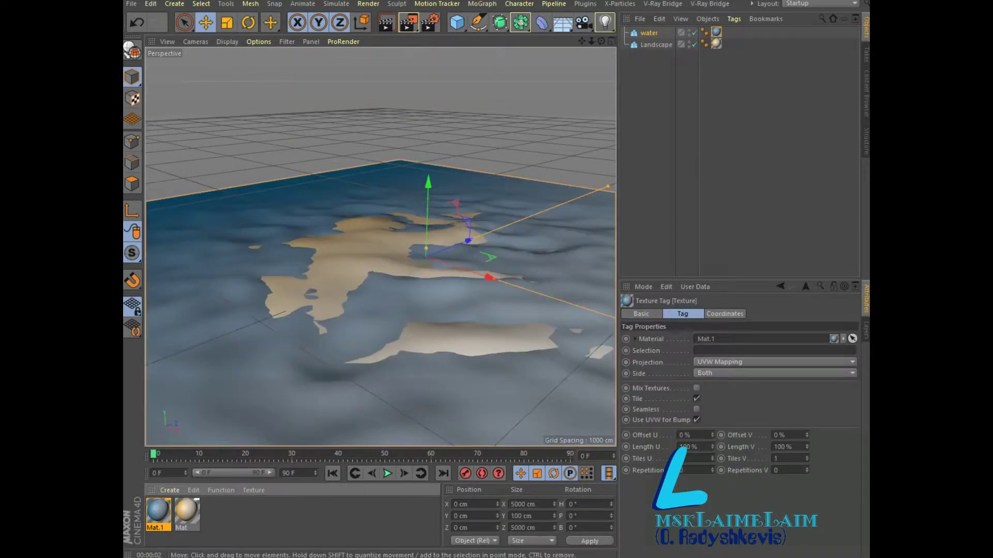
left_click_drag(428, 207, 427, 220)
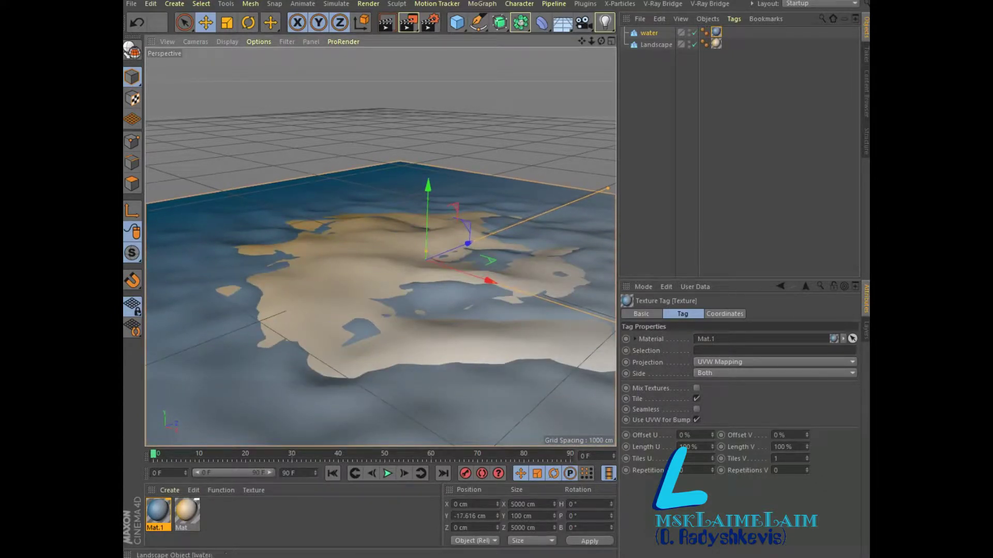
scroll(380, 247, "down", 3)
left_click_drag(421, 223, 421, 243)
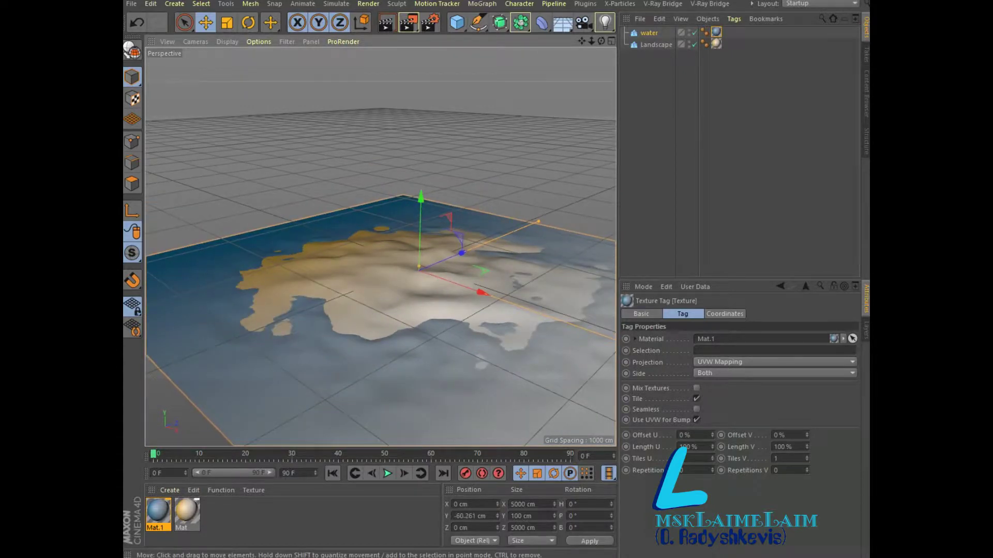
mouse_move(420, 233)
left_mouse_down()
mouse_move(419, 277)
mouse_move(420, 248)
left_mouse_up()
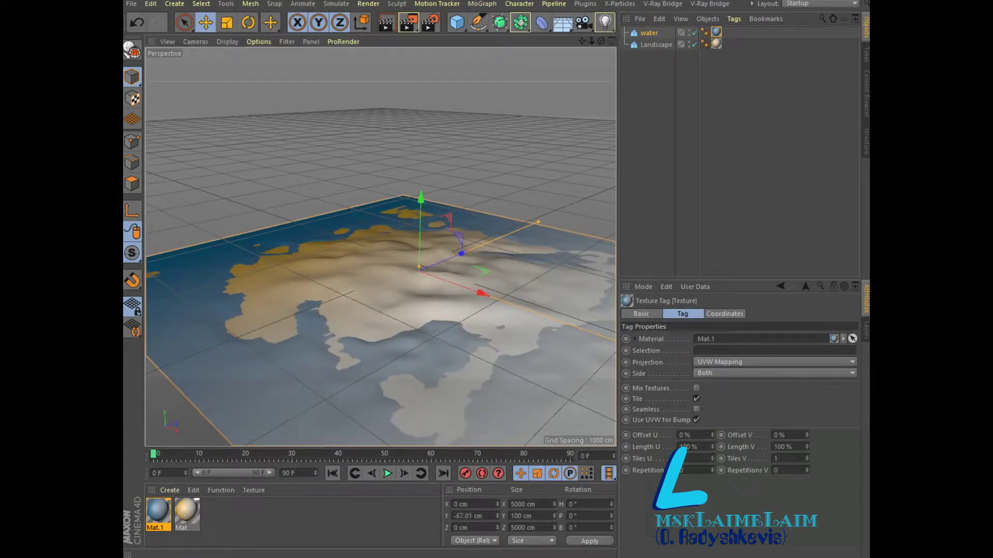
left_click_drag(457, 23, 698, 104)
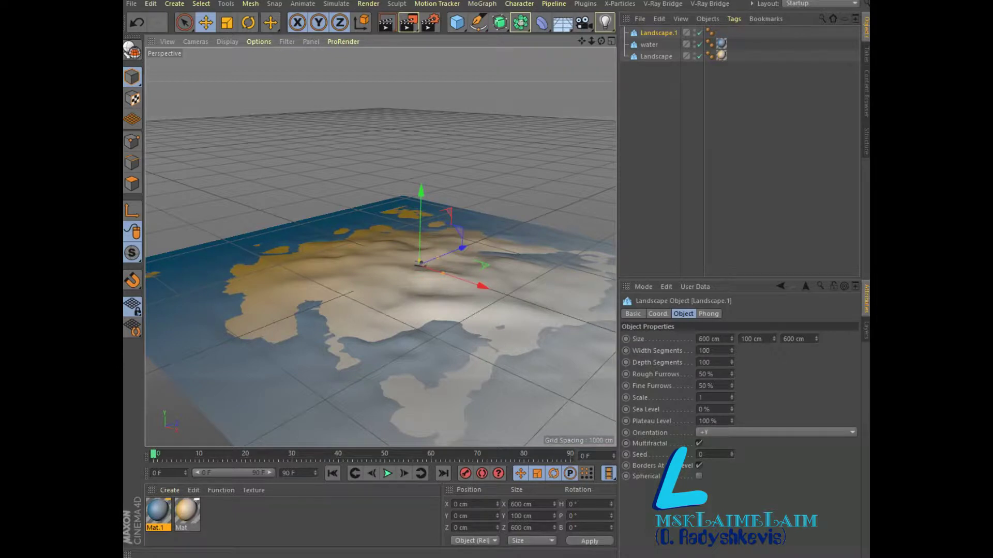
- Make Landscape.1 600 cm tall and raise it to Y 135 cm
double_click(745, 339)
type("600")
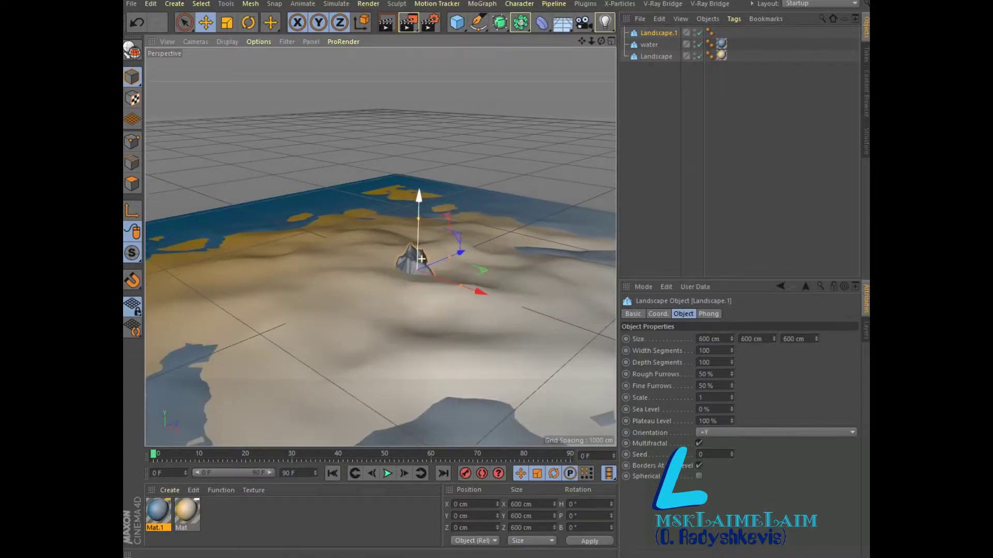
left_click_drag(420, 253, 418, 233)
left_click_drag(417, 266, 418, 254)
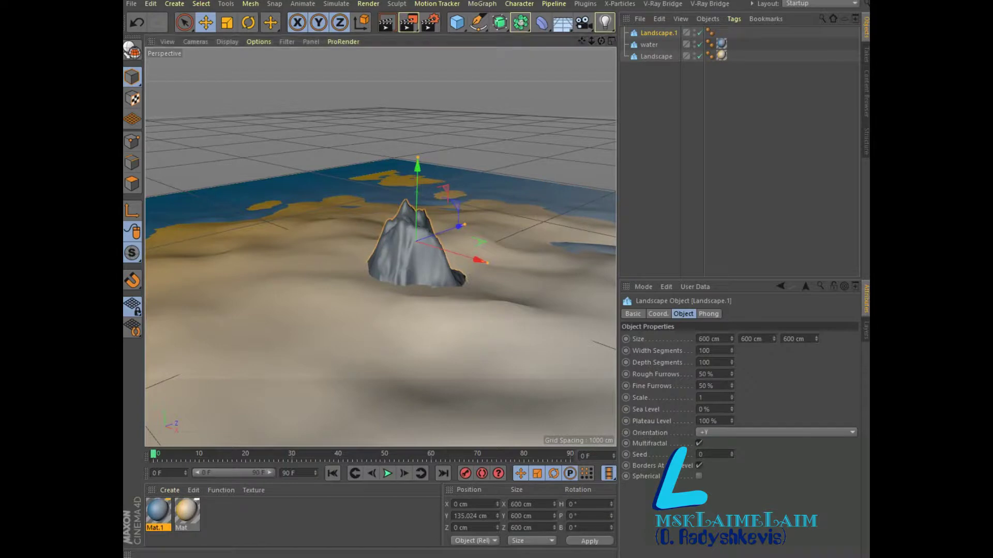
- Delete all three Phong tags so the terrain renders faceted
left_click(710, 32)
left_click(709, 44, "shift")
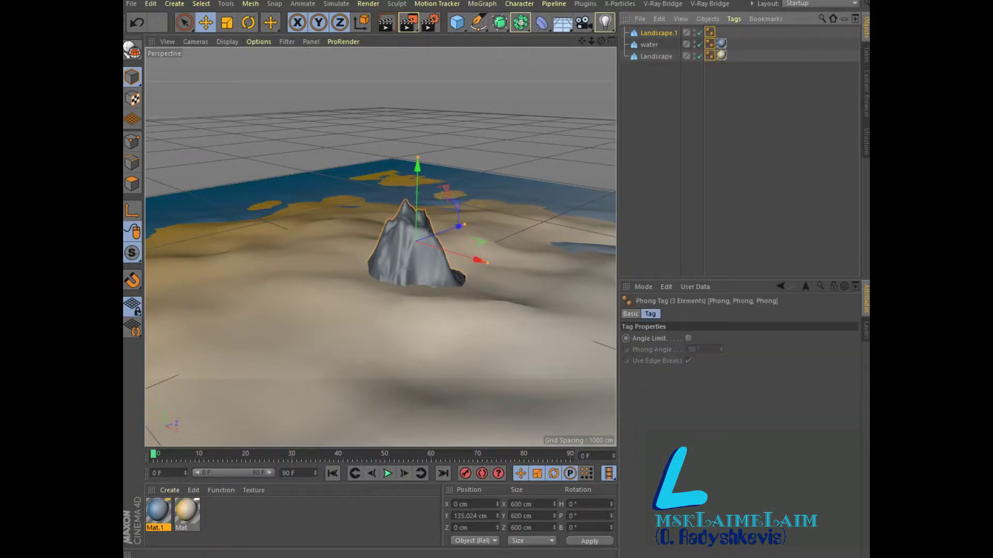
left_click(659, 19)
left_click(673, 100)
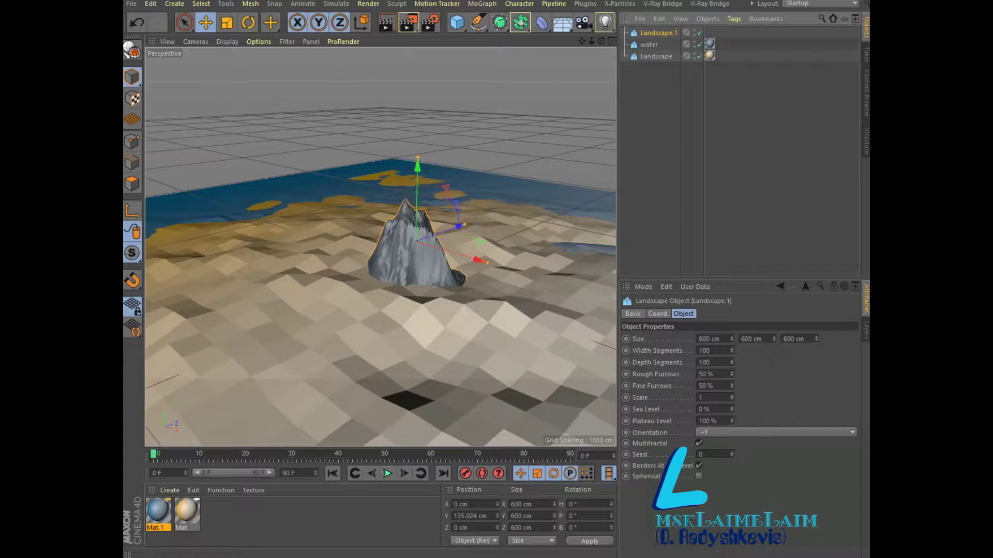
- Set the peak's rough furrows to 100% and fine furrows to 74%
left_click(705, 374)
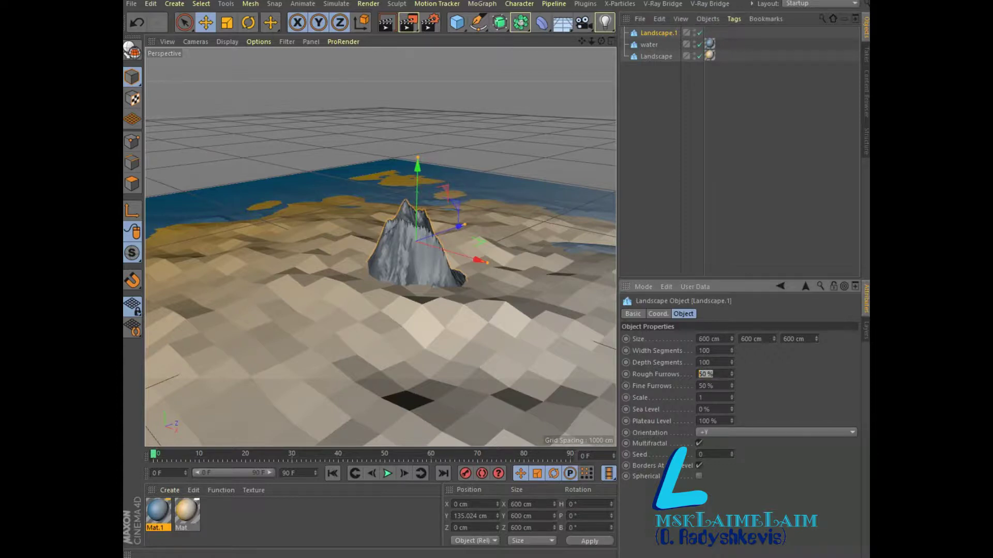
type("100")
key("Return")
key("Tab")
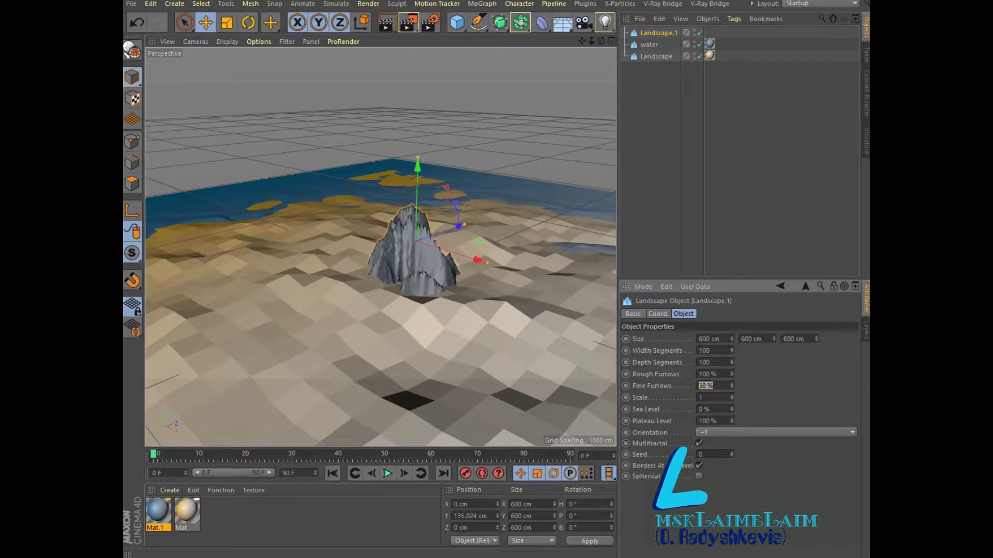
type("74")
key("Return")
- Give the peak 35 × 35 segments, raise it to Y 279.774 cm, and set scale 3.45
double_click(704, 351)
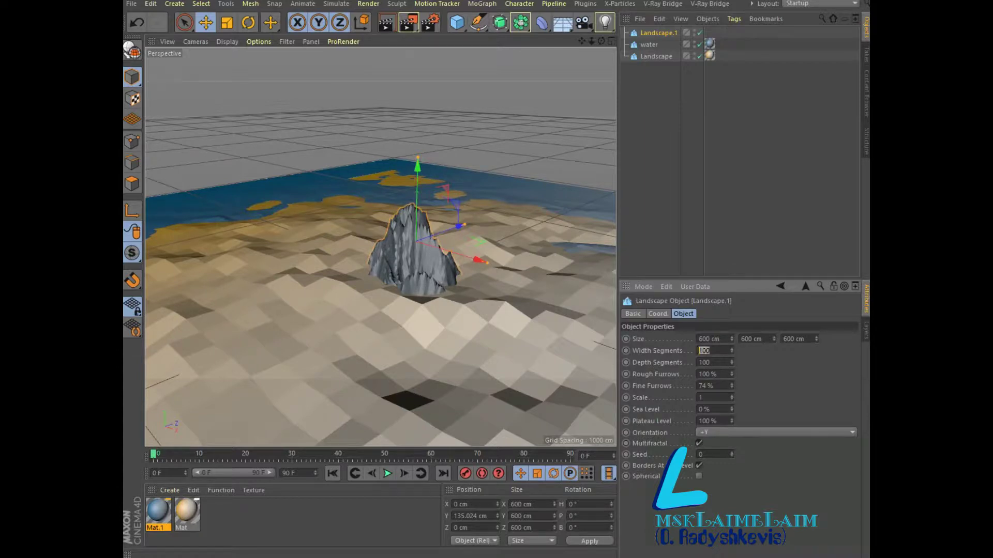
type("35")
key("Tab")
type("35")
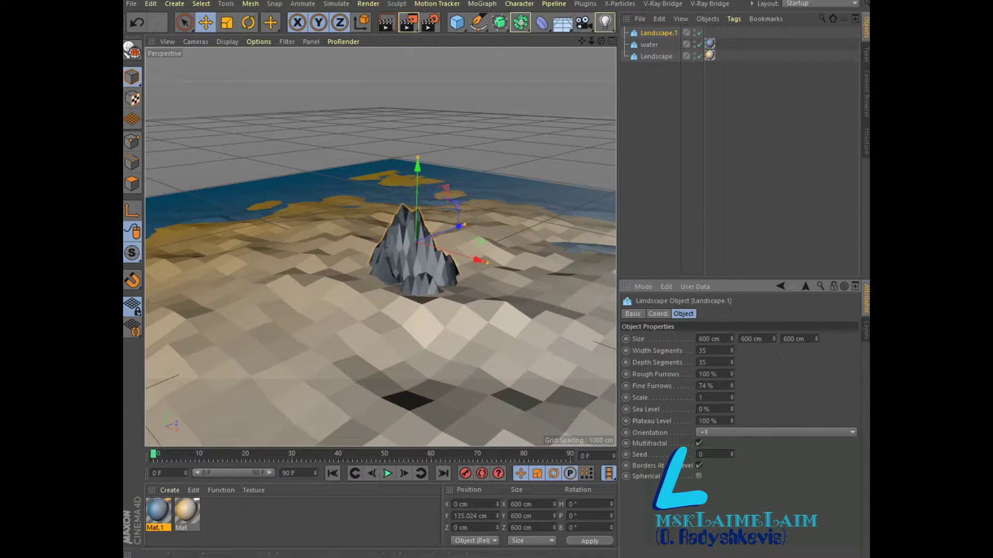
left_click_drag(418, 165, 419, 113)
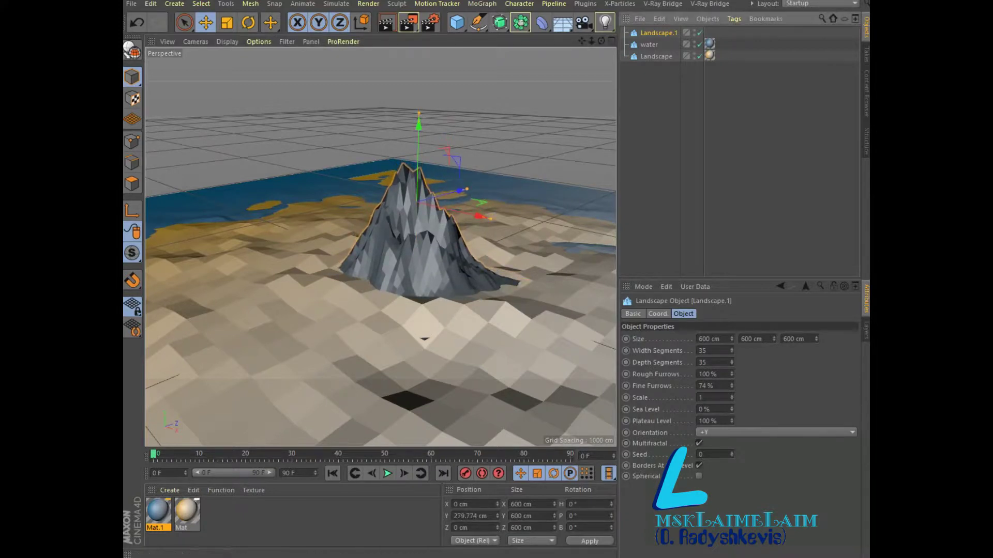
left_click(701, 398)
type("3.45")
key("Return")
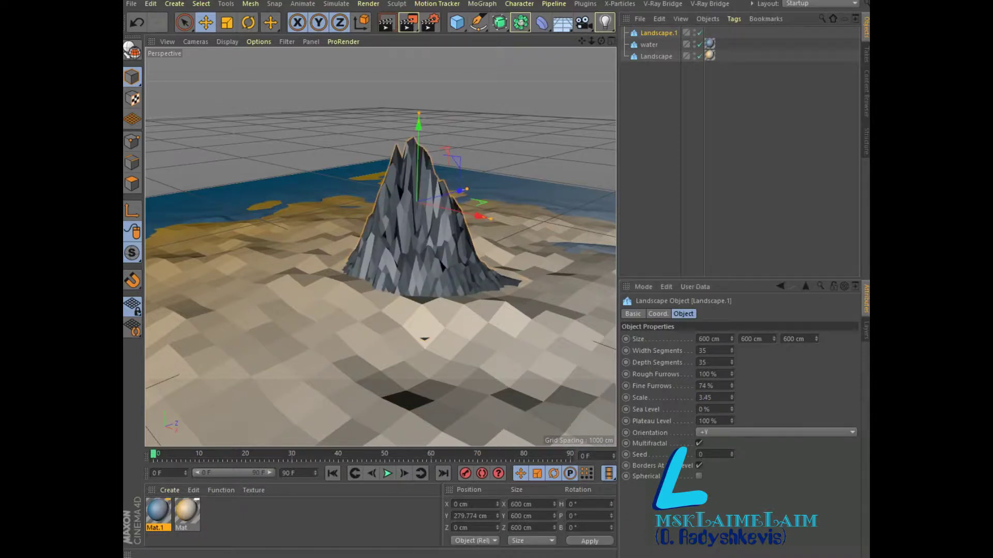
left_click(170, 490)
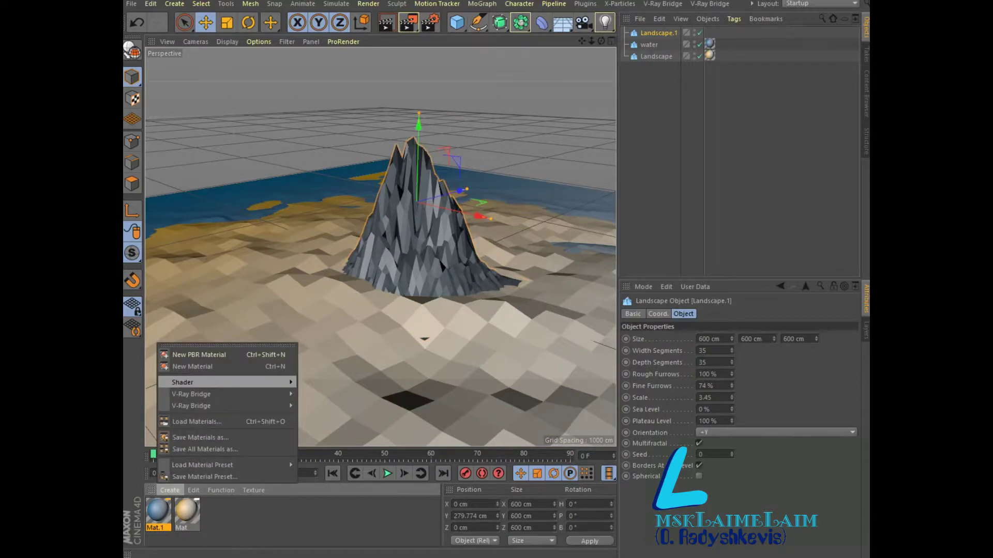
- Create a new material Mat.2 with a Gradient as its colour texture
left_click(193, 367)
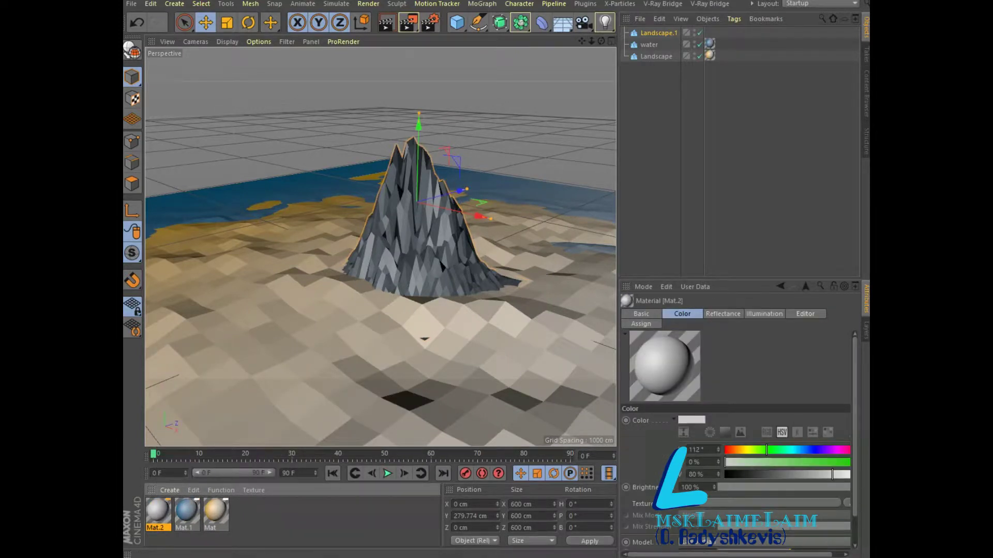
double_click(157, 511)
left_click(438, 186)
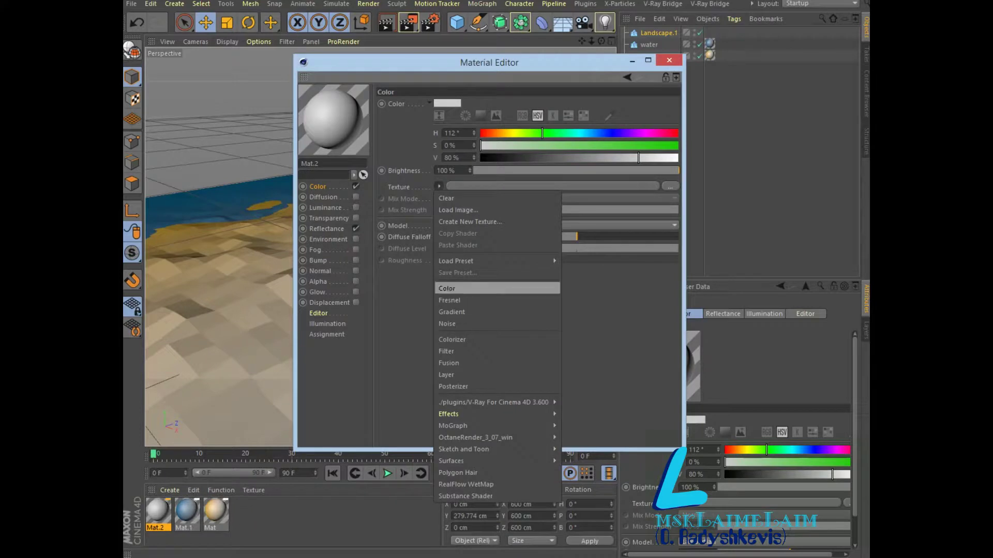
key("Escape")
left_click(468, 217)
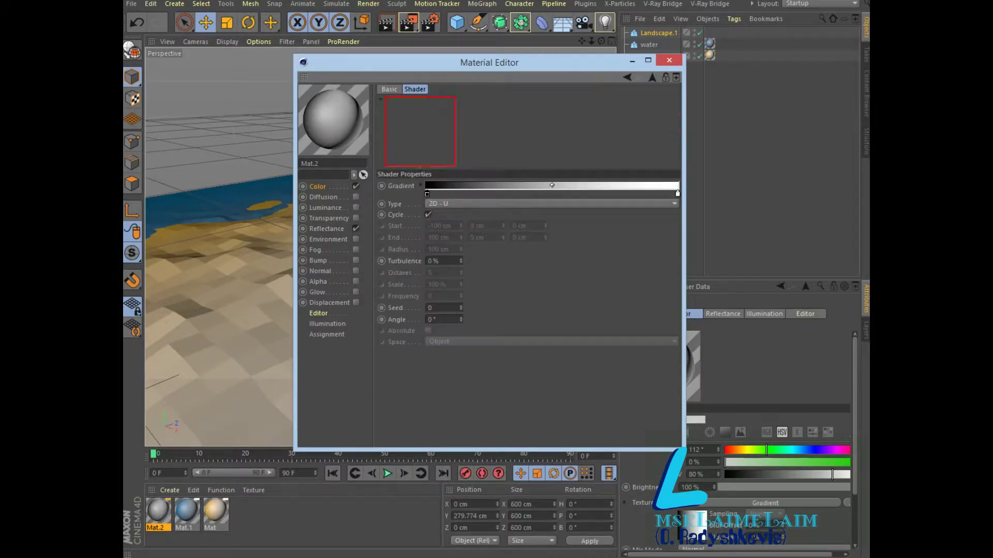
- Set the left stop to dark green (H103, S53, V46) and push the midpoint toward white
double_click(426, 194)
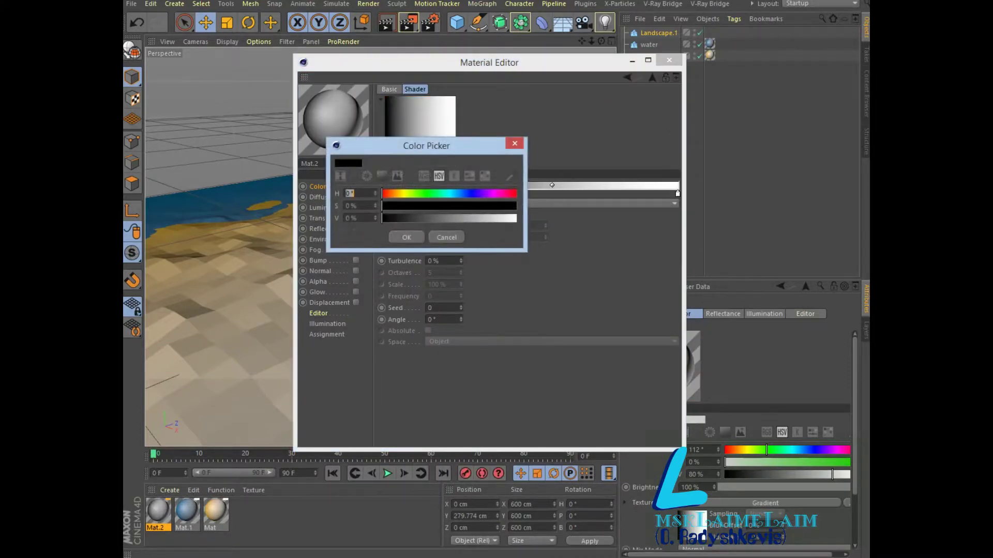
type("103")
key("Return")
left_click(453, 205)
left_click(444, 218)
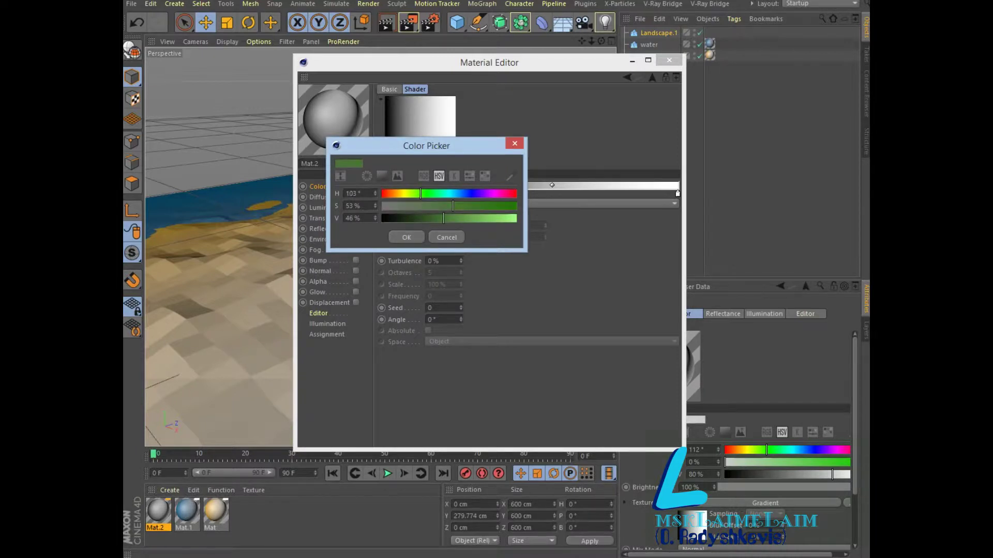
left_click(407, 237)
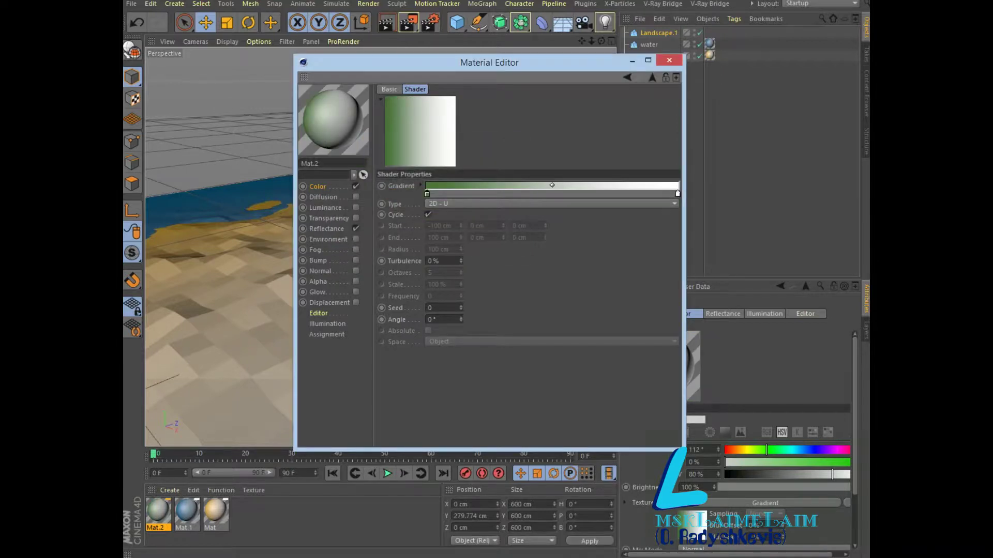
left_click_drag(551, 185, 620, 185)
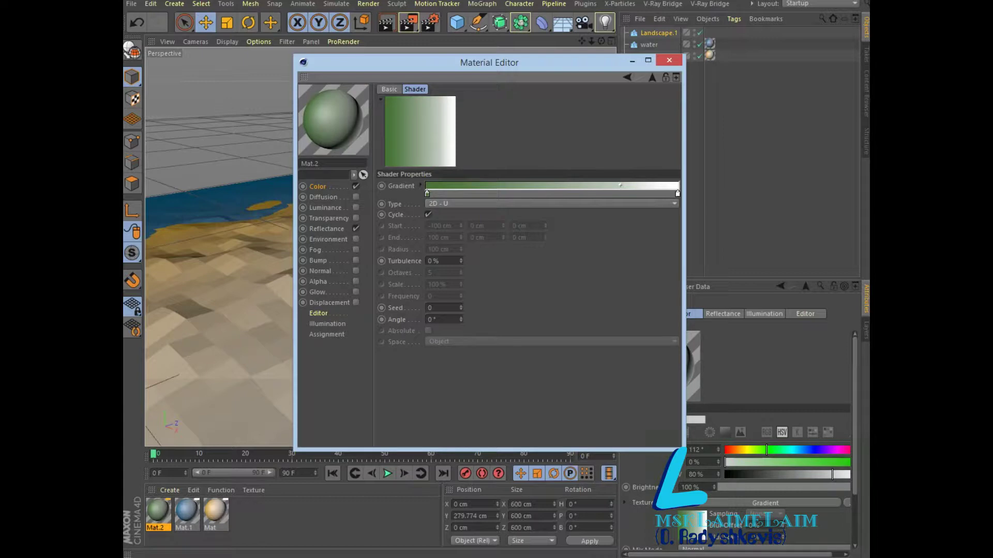
left_click(669, 60)
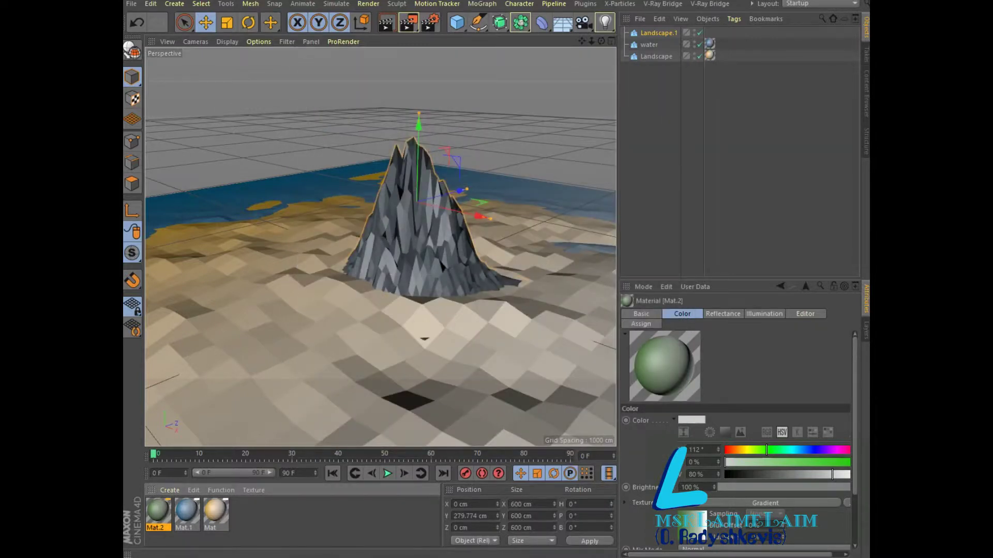
- Drop Mat.2 onto Landscape.1, preview the pale-green peak render, and reopen Mat.2
left_click_drag(158, 512, 434, 218)
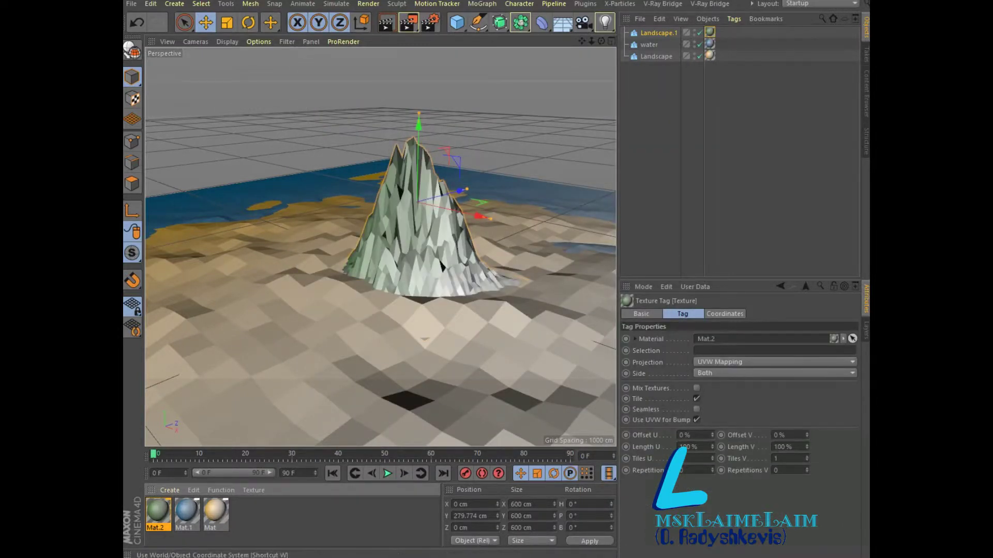
left_click(385, 22)
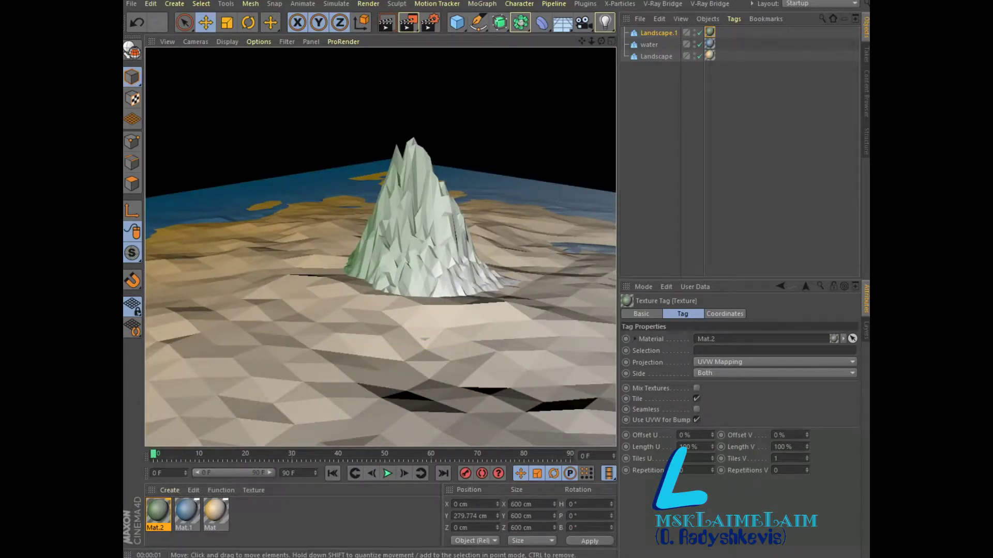
double_click(158, 512)
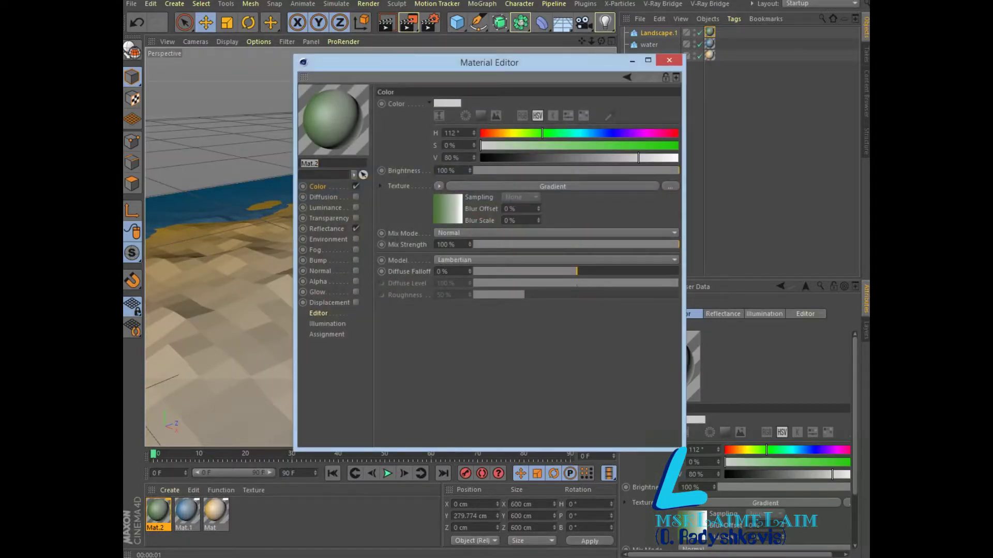
- Brighten Mat.2's green gradient stop to H 103°, S 79%, V 64%
left_click(552, 186)
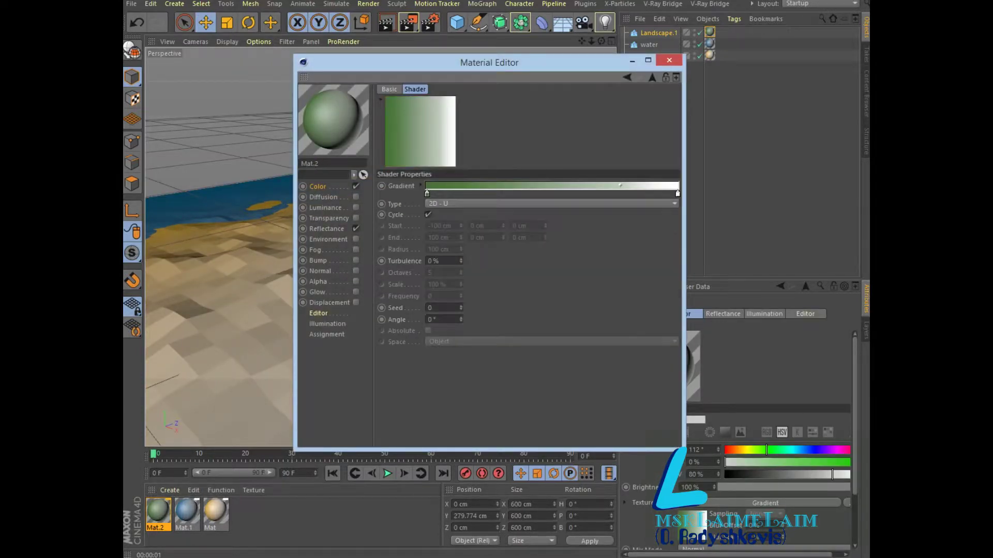
double_click(427, 193)
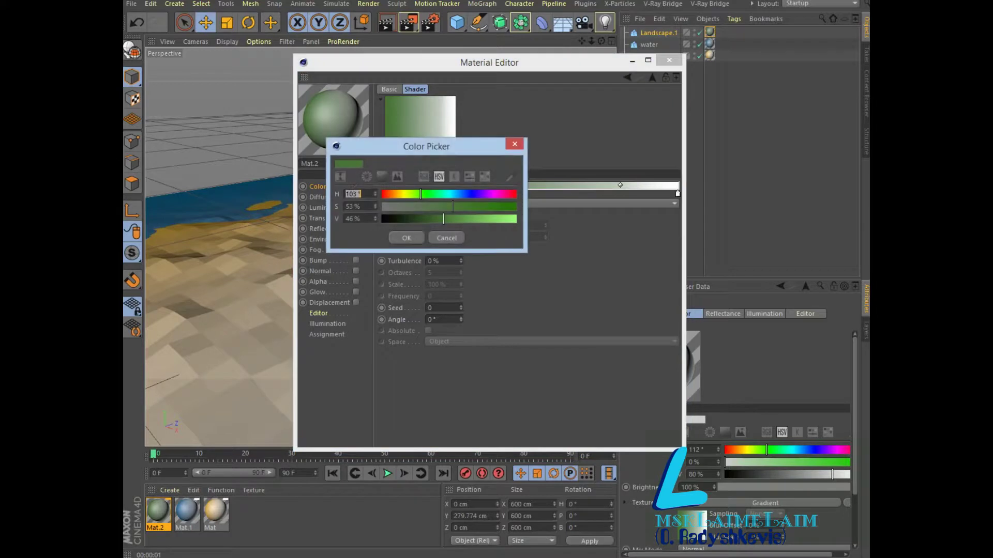
mouse_move(453, 206)
left_mouse_down()
mouse_move(488, 207)
mouse_move(468, 218)
left_mouse_up()
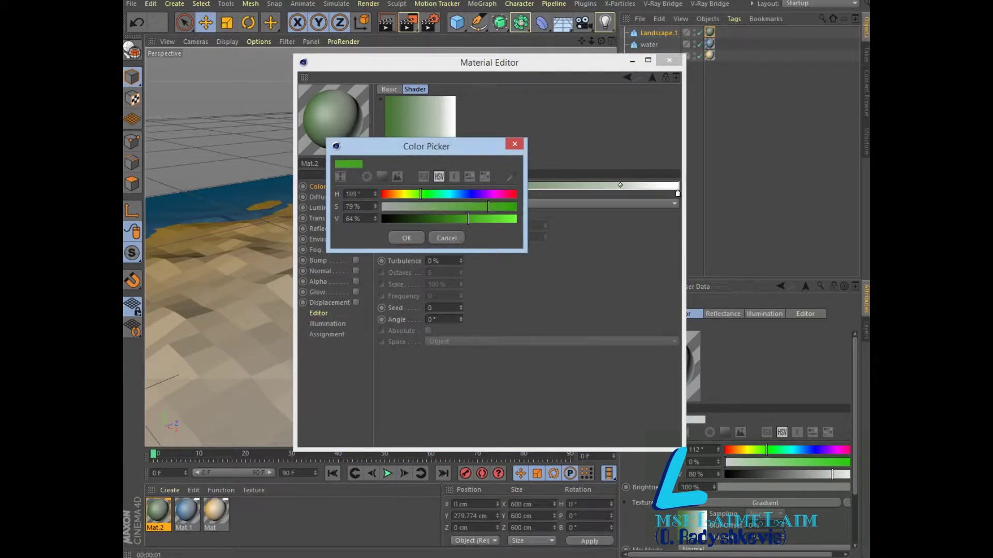
key("Return")
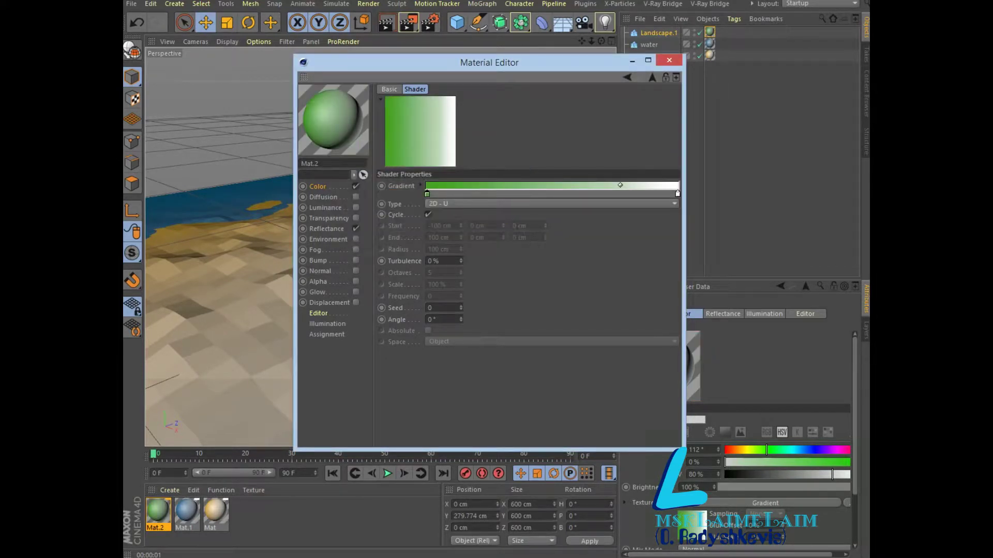
left_click(669, 60)
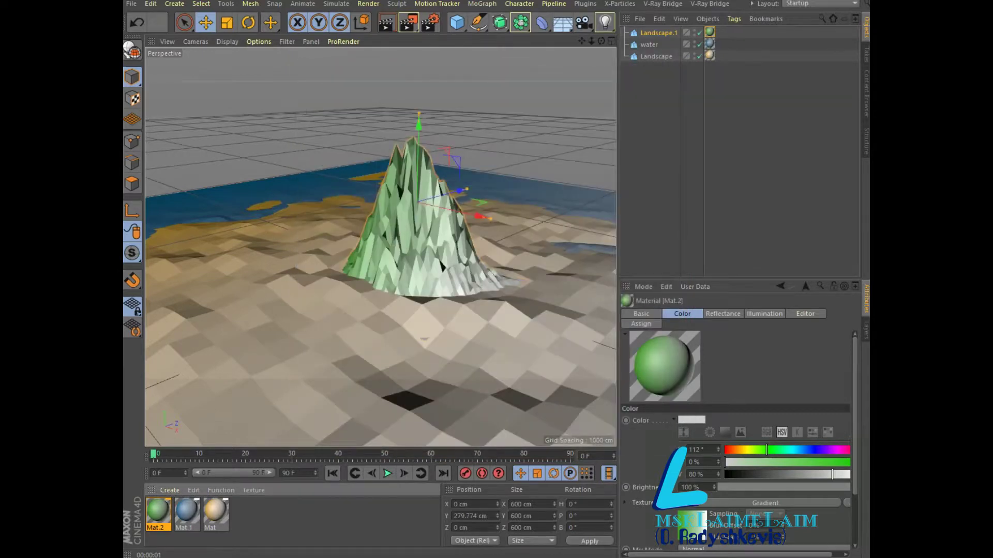
double_click(186, 511)
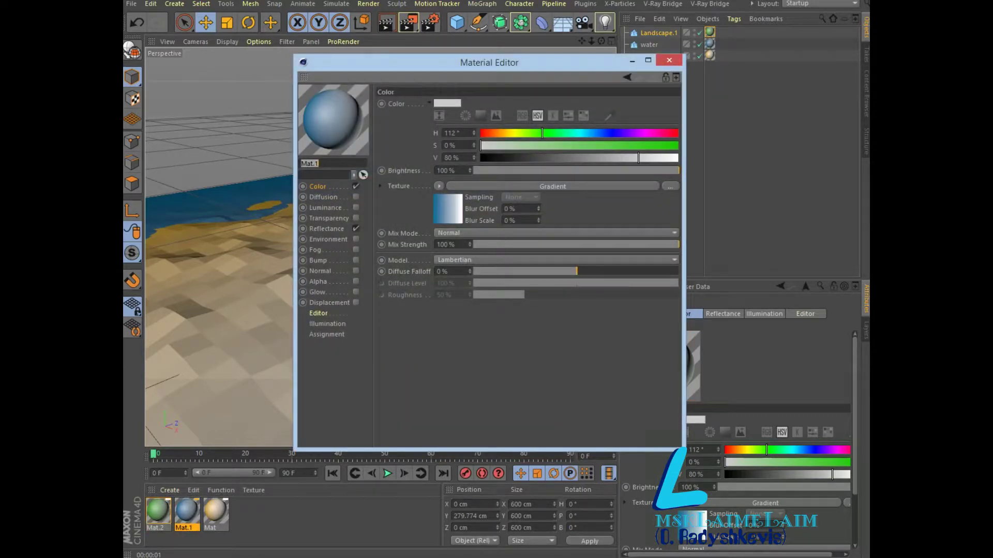
- Slide Mat.1's gradient midpoint toward the white end so blue extends further
left_click(553, 186)
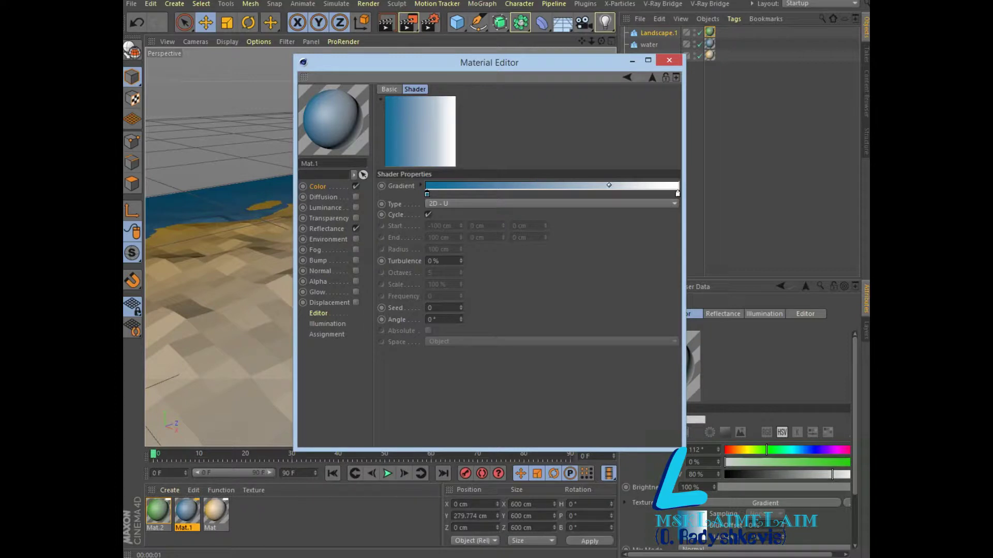
left_click_drag(609, 185, 660, 185)
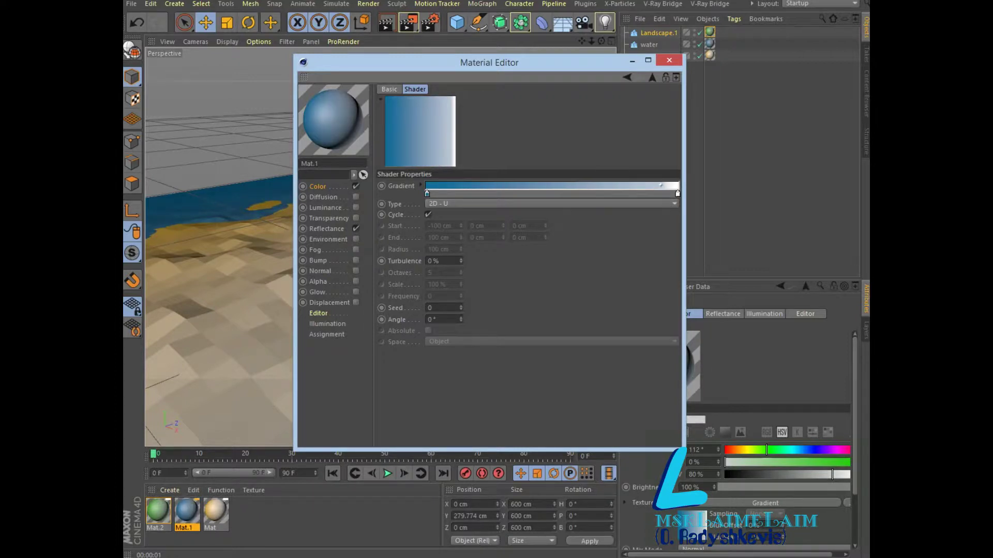
left_click(670, 60)
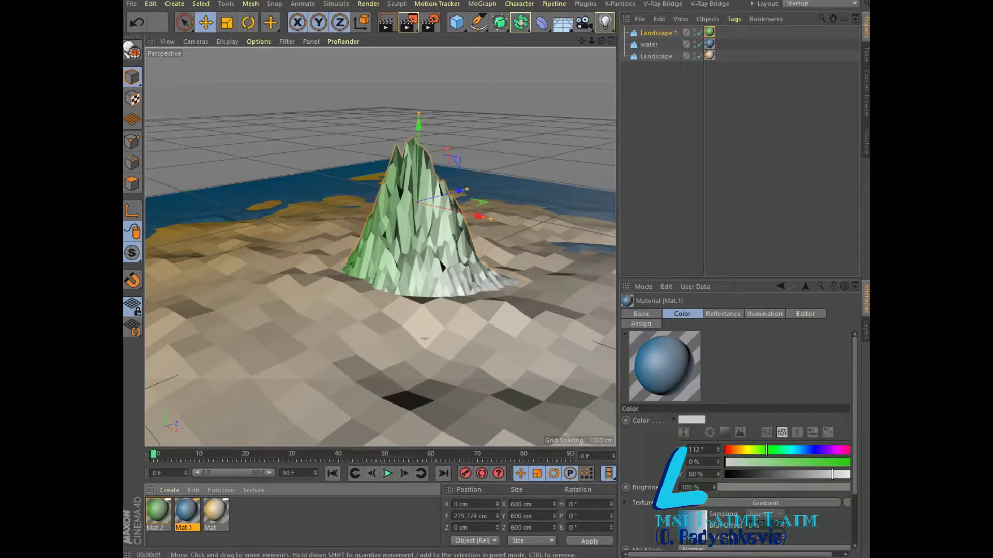
- Insert a new knot in sand material Mat's gradient and saturate it to strong orange
double_click(216, 512)
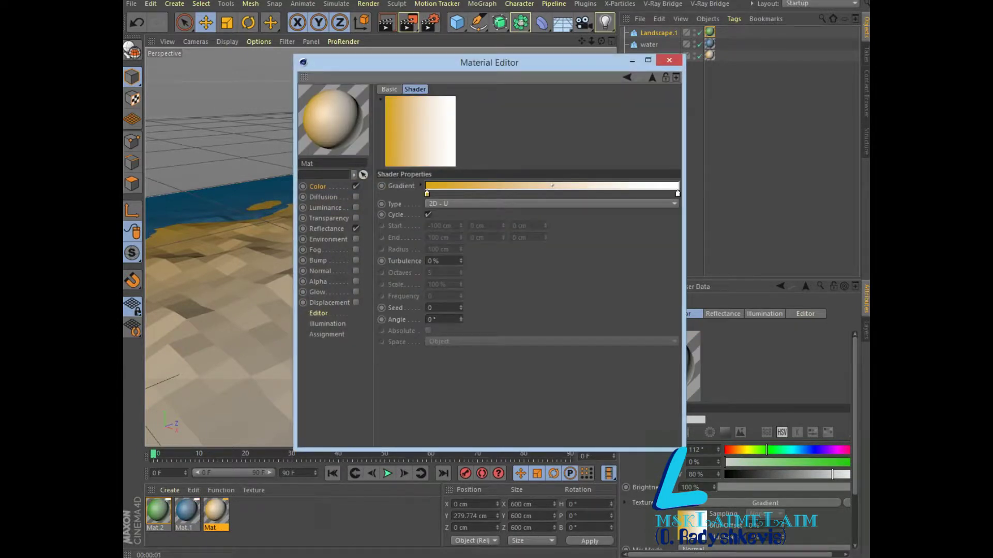
left_click(572, 187)
double_click(573, 194)
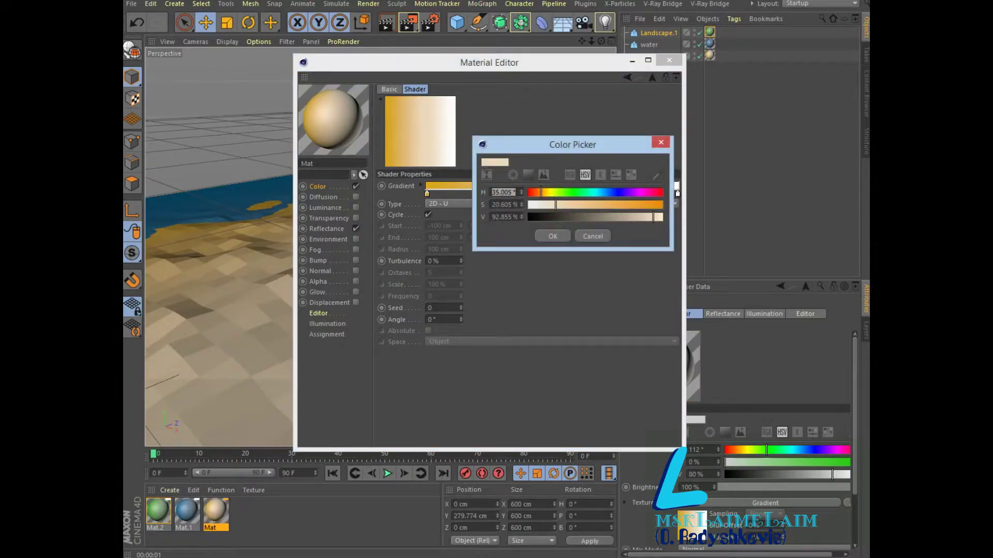
left_click(640, 204)
left_click(552, 236)
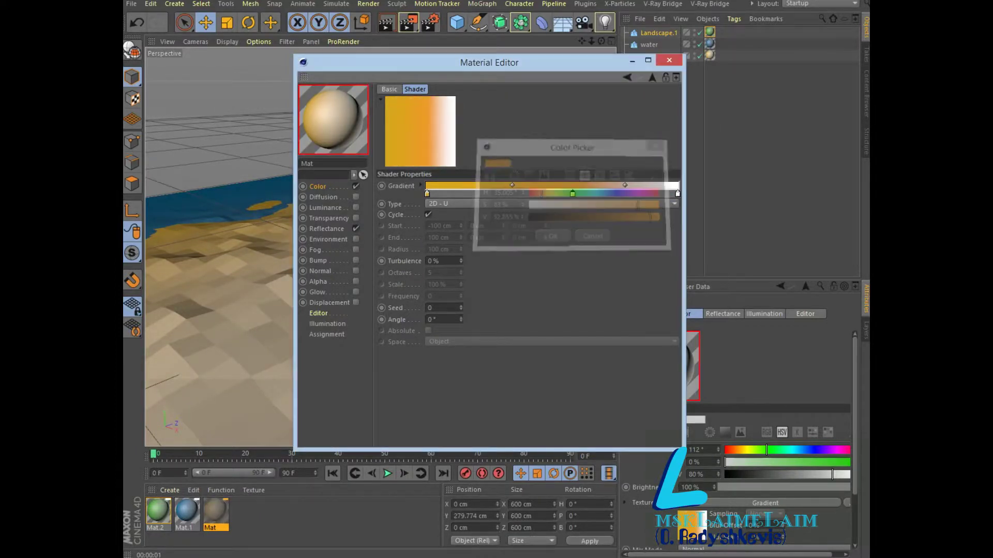
left_click(669, 60)
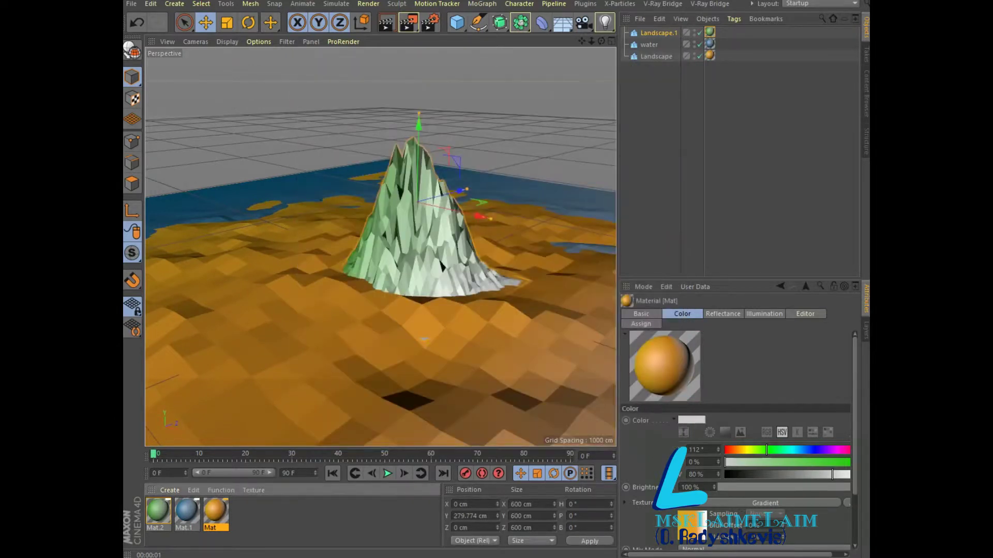
- Duplicate the peak Landscape.1 with Edit copy and paste
left_click(658, 32)
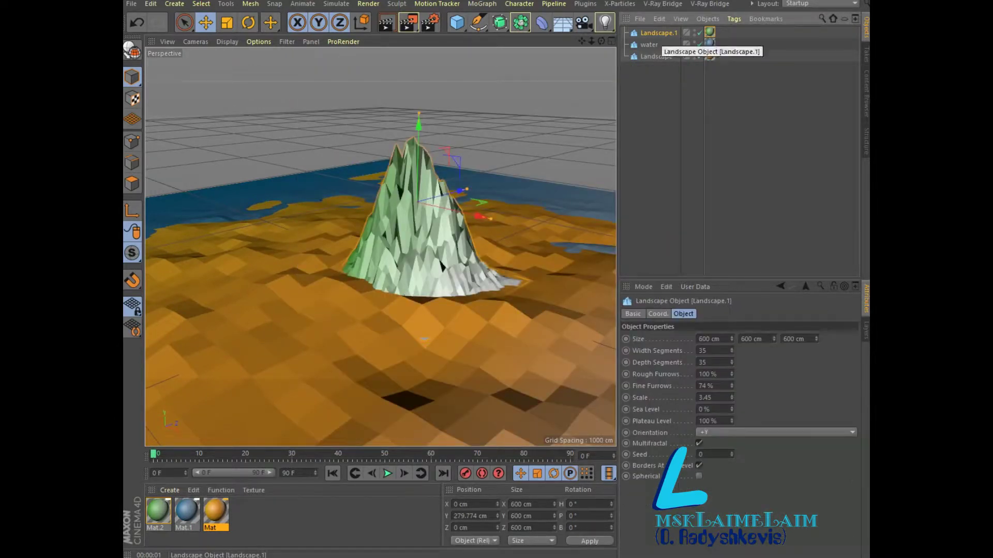
left_click(659, 19)
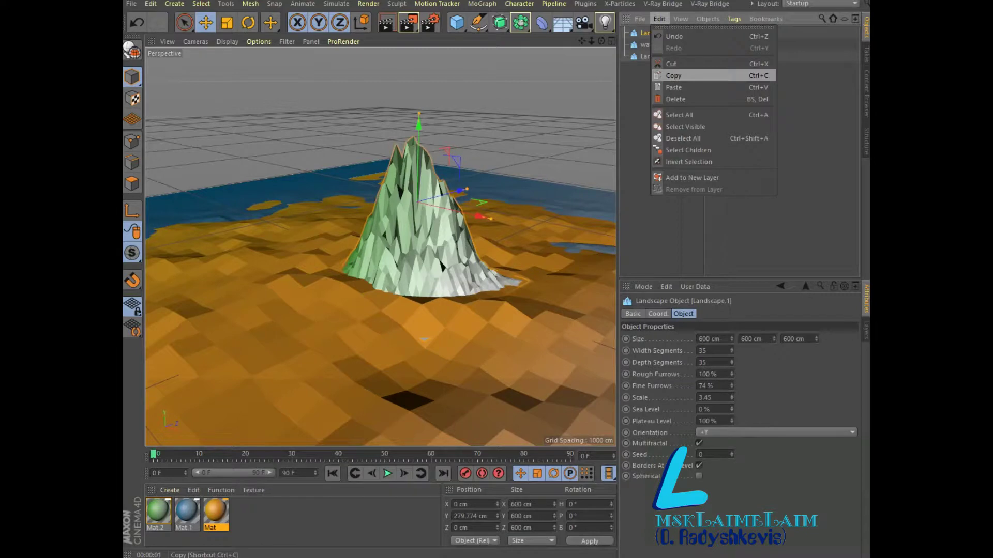
left_click(667, 73)
left_click(659, 19)
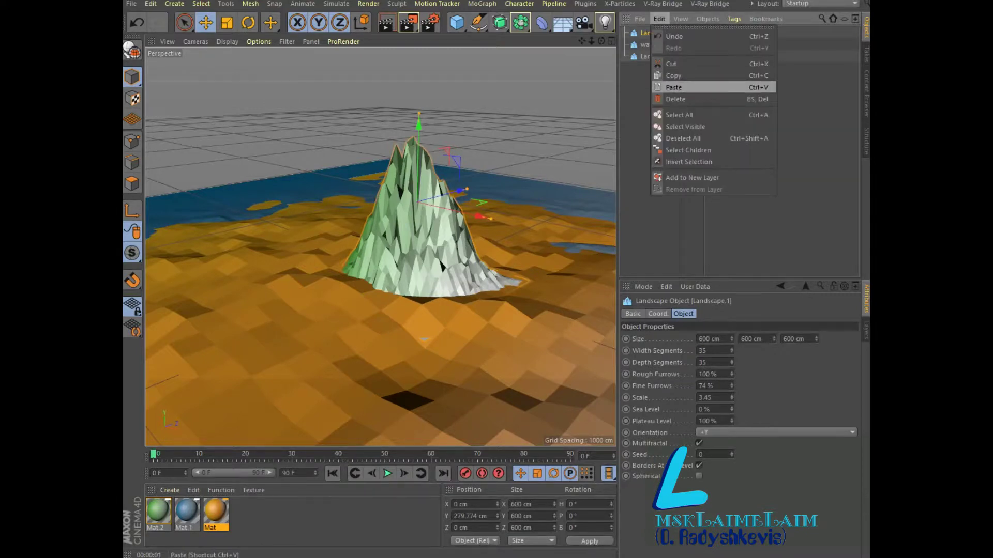
left_click(670, 83)
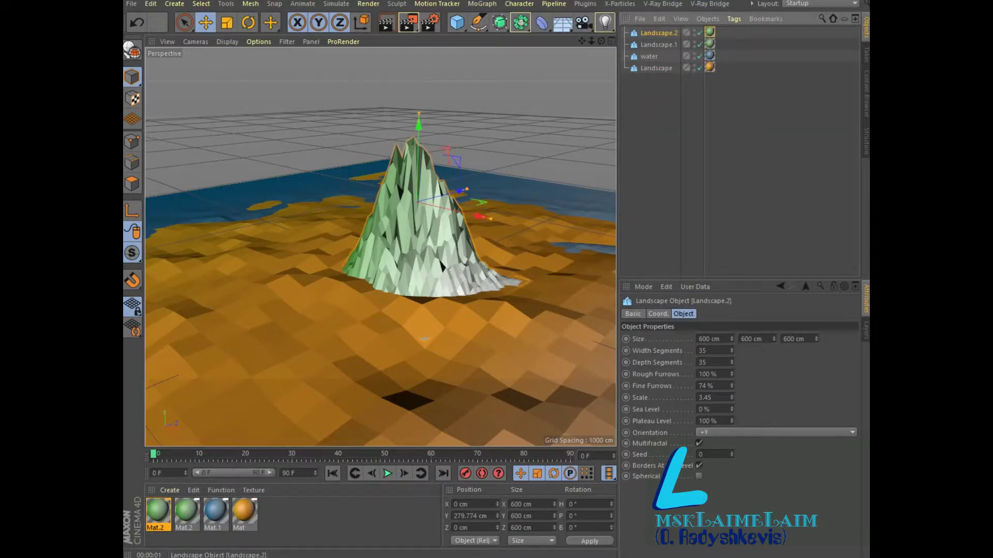
- Move the copy back to Z 476.489 cm and set its Seed to 2
left_click_drag(465, 190, 526, 175)
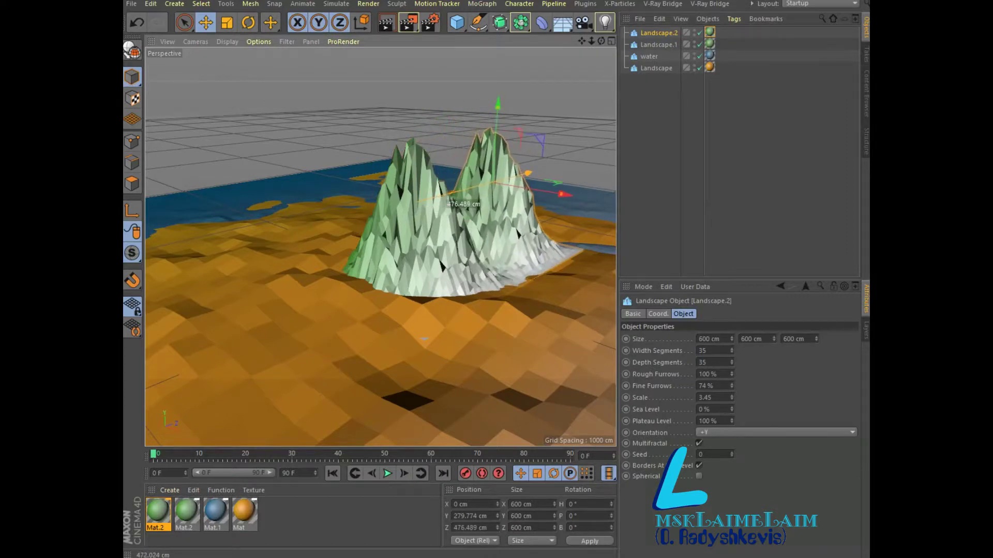
left_click(731, 453)
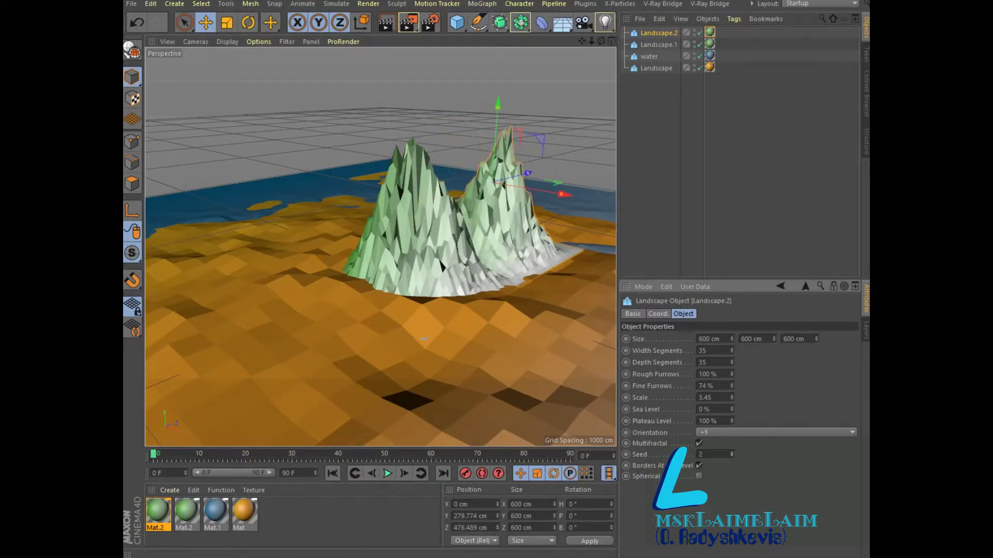
left_click_drag(601, 41, 381, 246)
left_click_drag(582, 41, 509, 33)
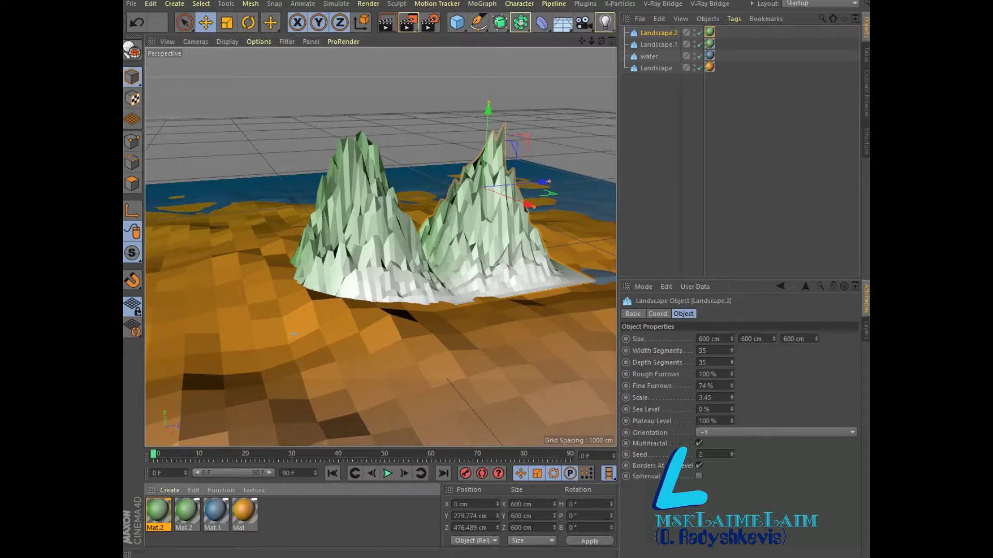
- Edit Mat.2's left gradient stop colour, trying hues 55° and 23°
double_click(158, 511)
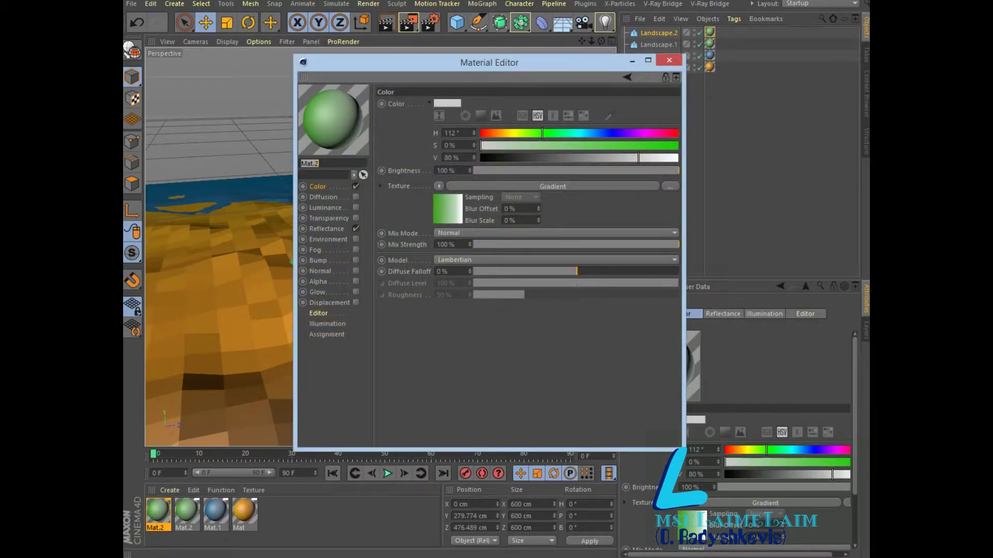
left_click(552, 186)
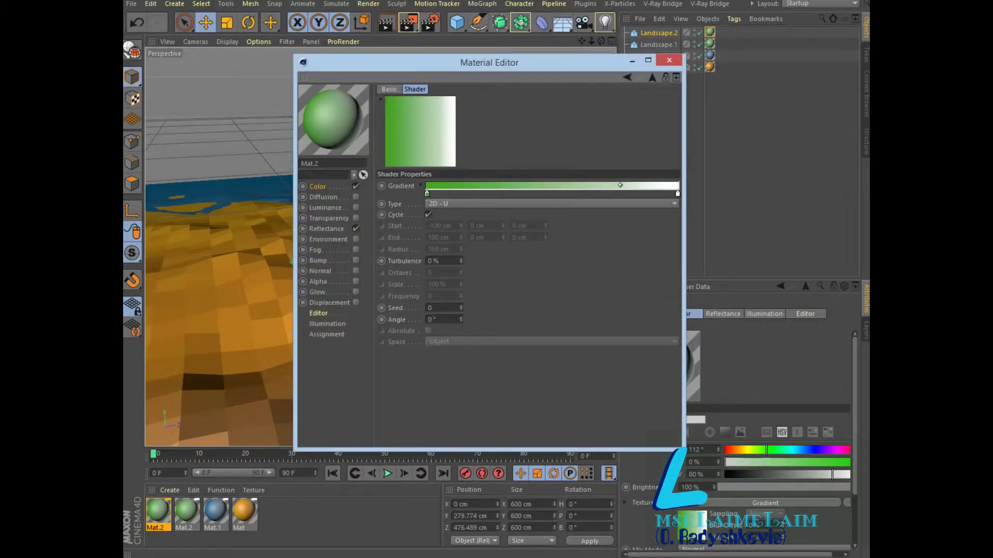
double_click(427, 193)
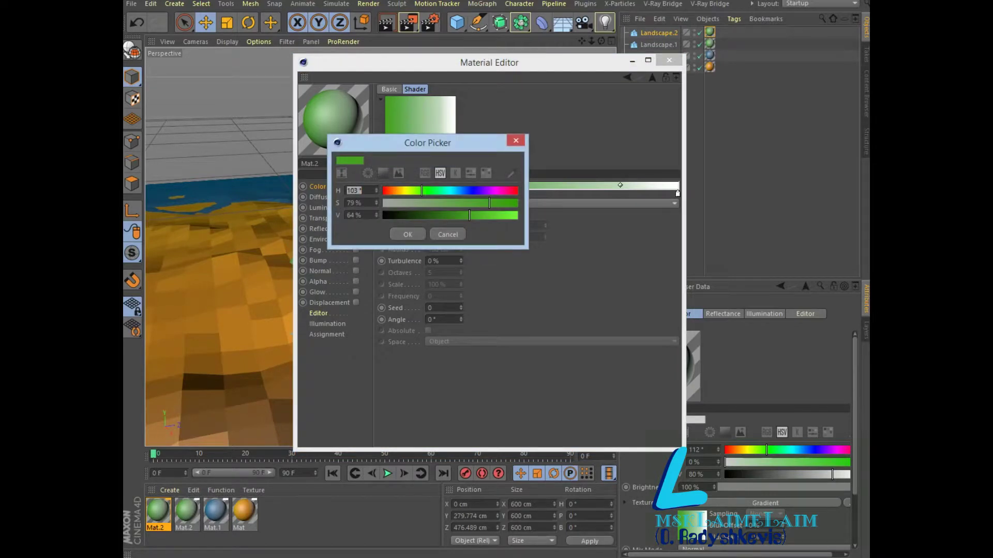
type("55")
key("Return")
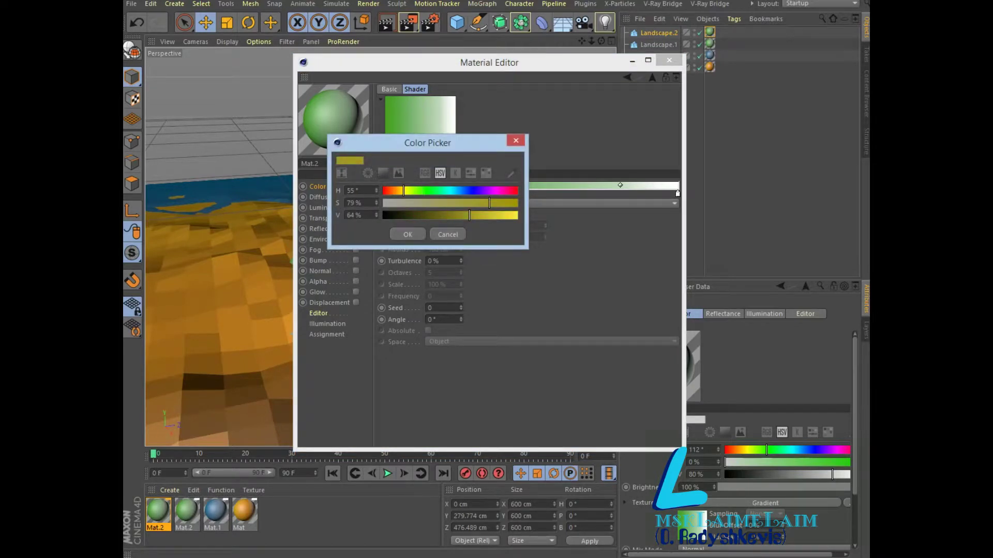
type("23")
key("Return")
- Settle the stop on orange at hue 38° and value 78%, then render a preview
type("38")
key("Return")
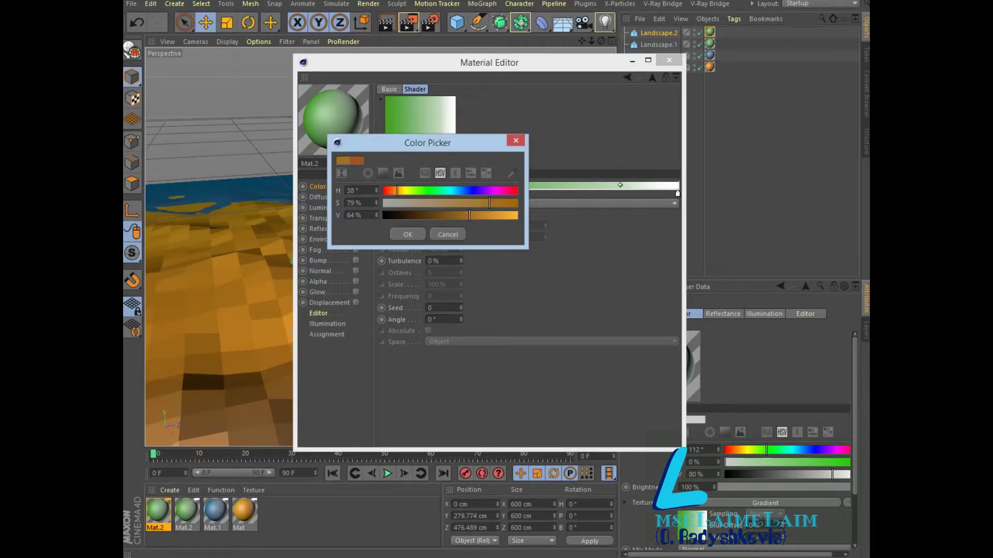
type("78")
key("Return")
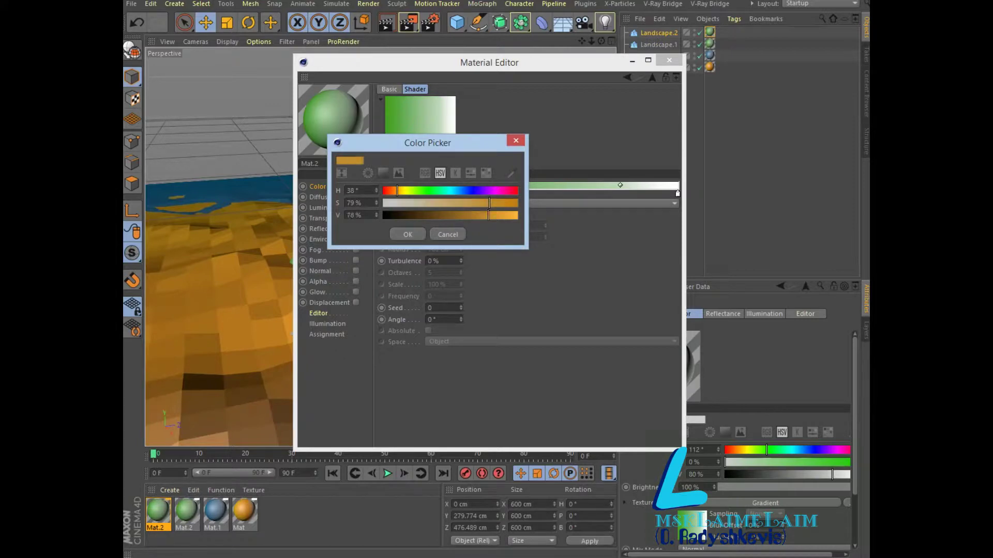
key("Return")
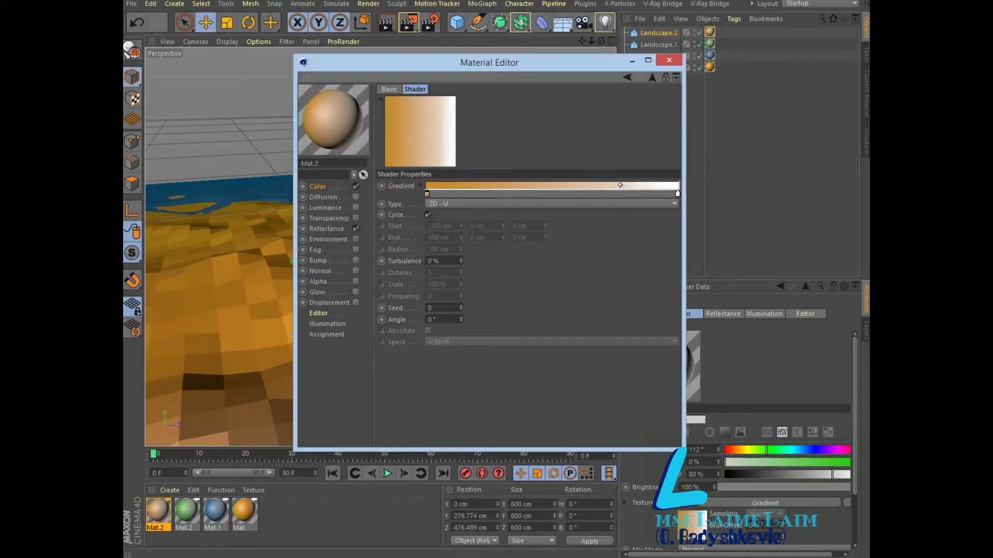
left_click(669, 60)
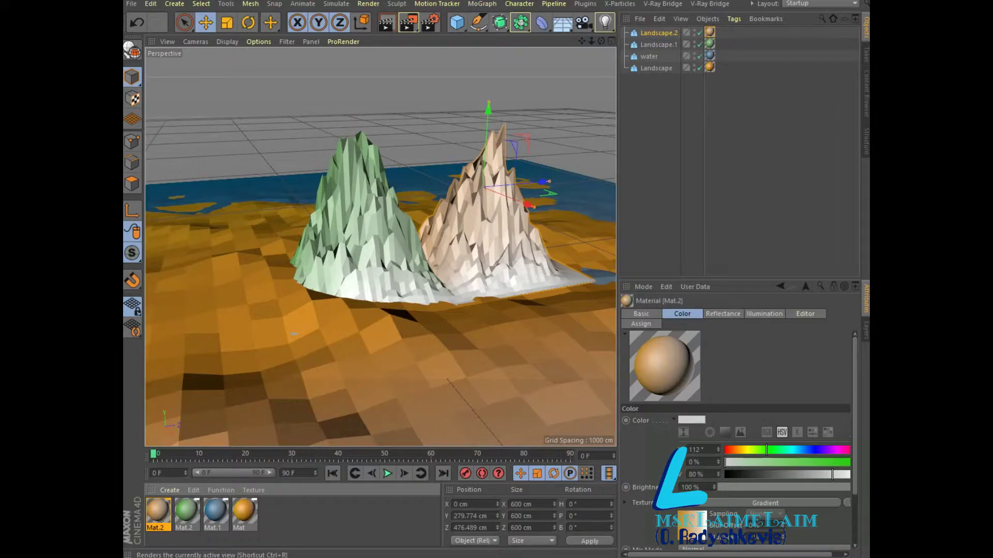
key("ctrl+r")
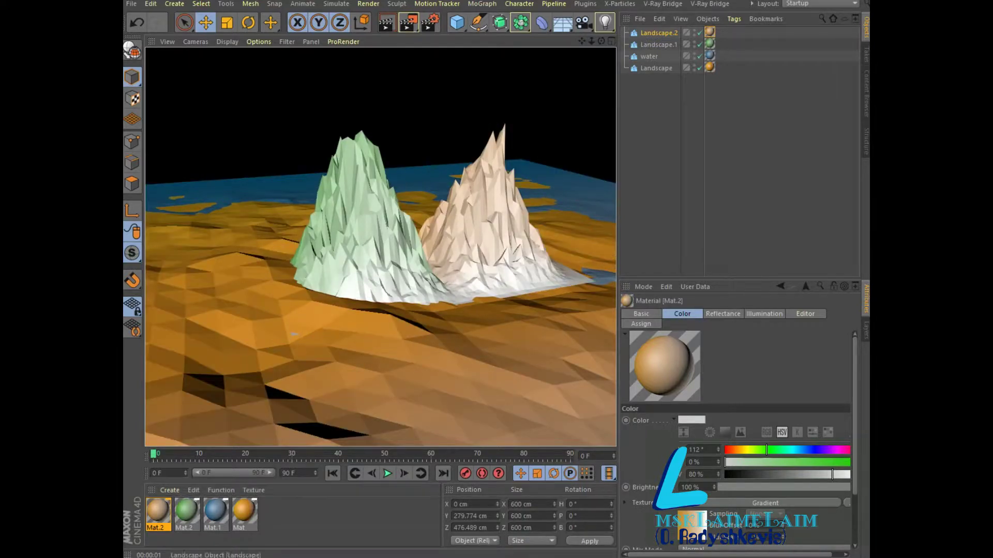
- Paste a third copy of Landscape.1 as Landscape.3 and raise its Size Y to 679.164 cm
left_click(658, 45)
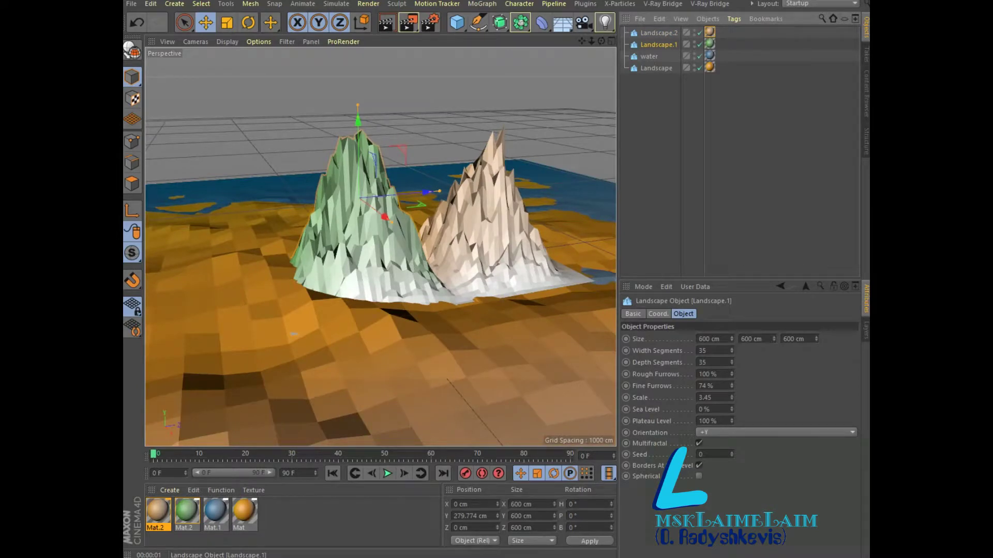
left_click(660, 19)
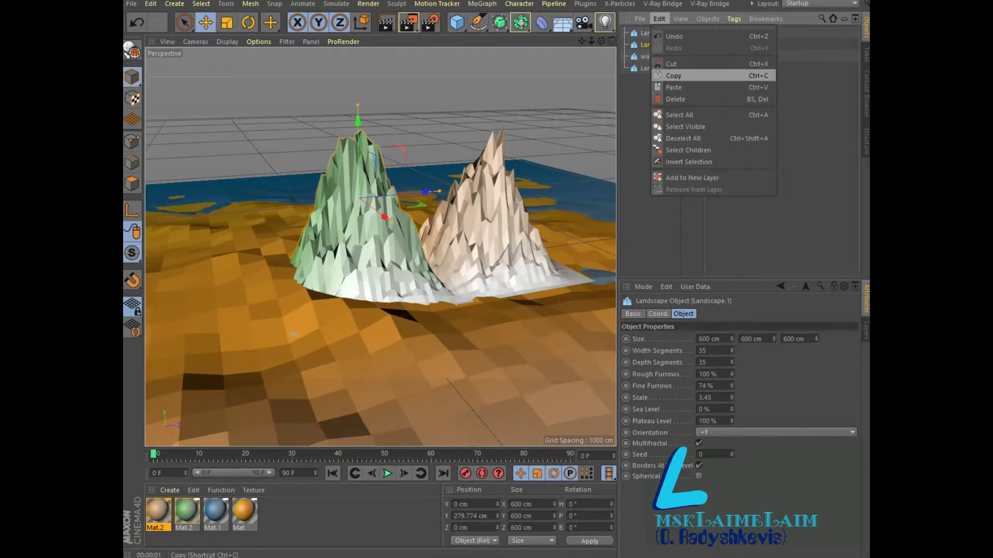
left_click(667, 75)
left_click(659, 19)
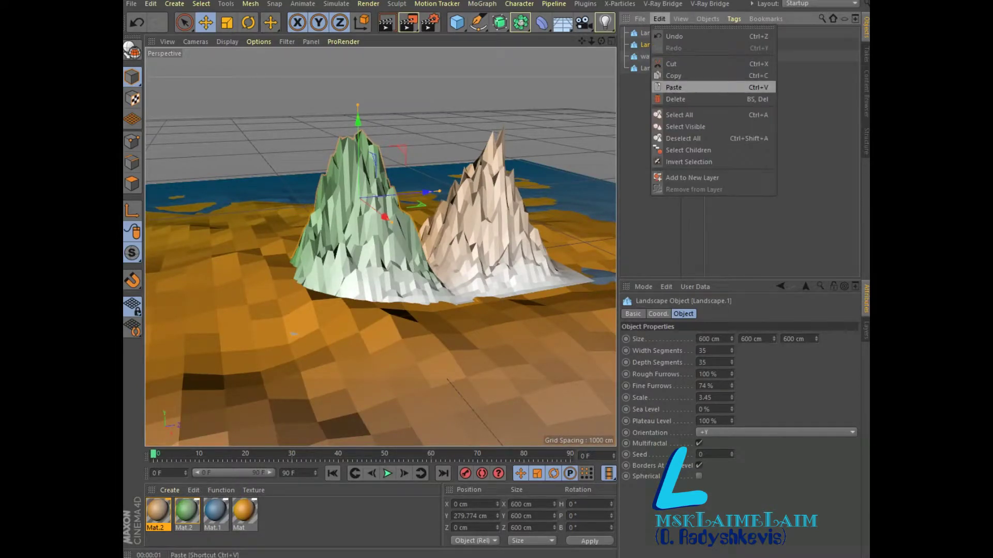
left_click(667, 86)
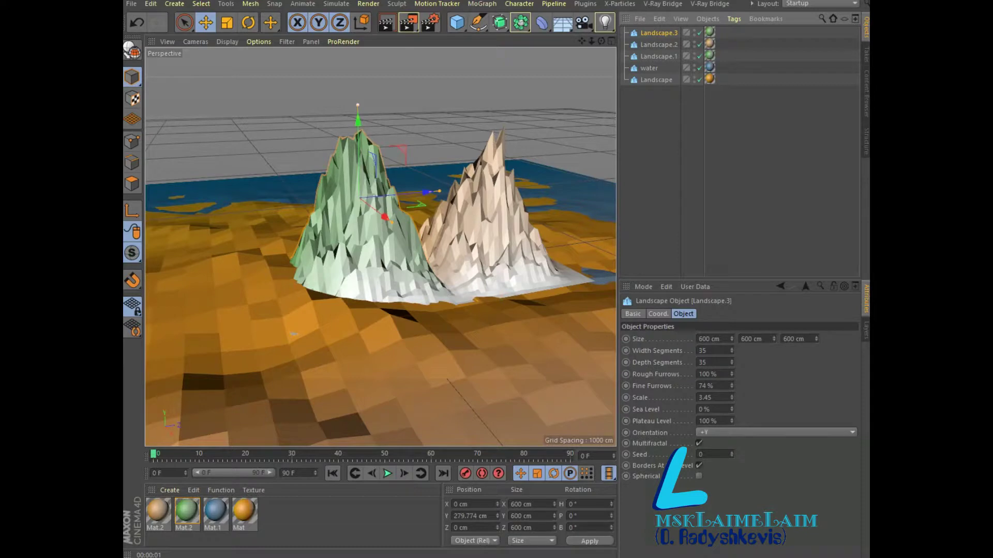
left_click_drag(357, 105, 357, 93)
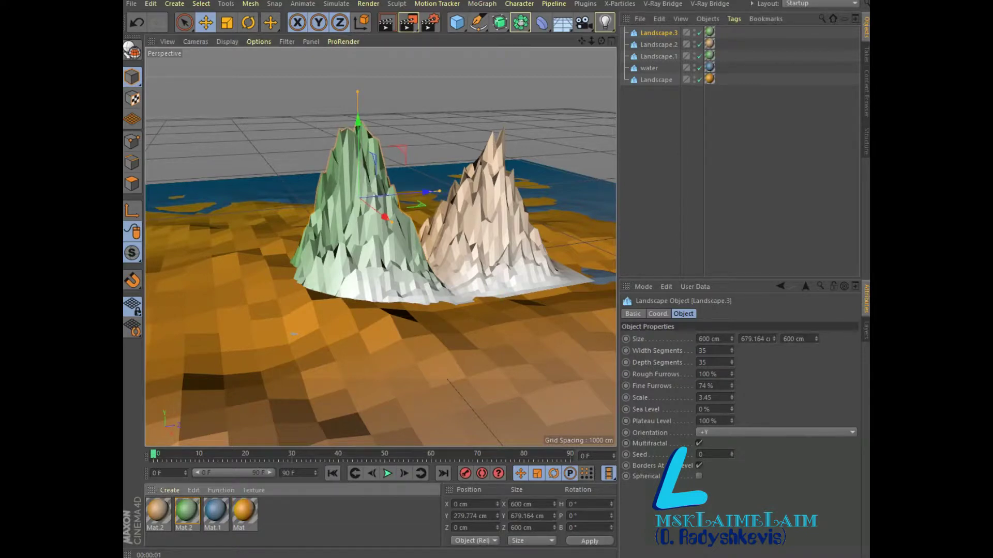
left_click_drag(186, 511, 273, 511, "ctrl")
- Recolour Mat.3's left gradient stop to pale teal: H 185°, S 34%, V 88%
double_click(273, 511)
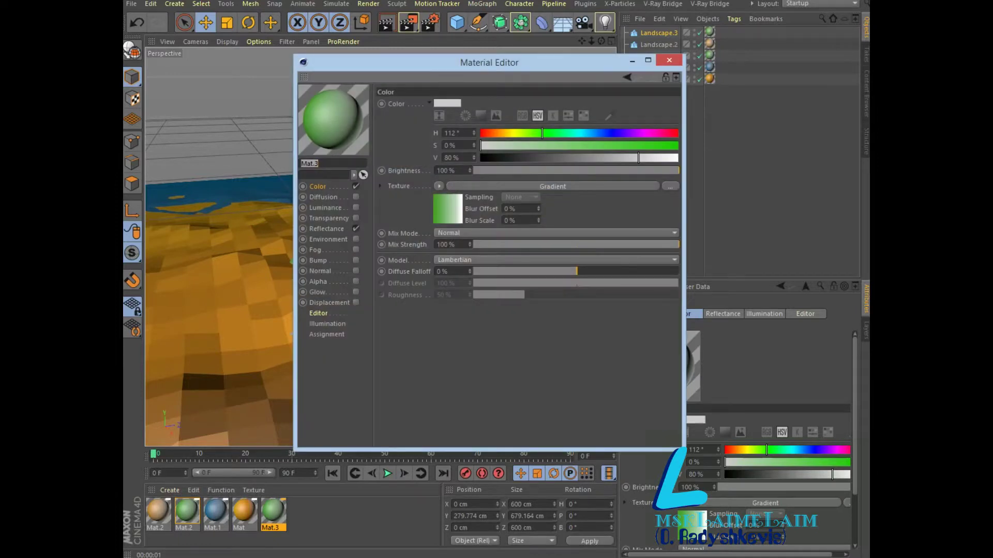
left_click(552, 186)
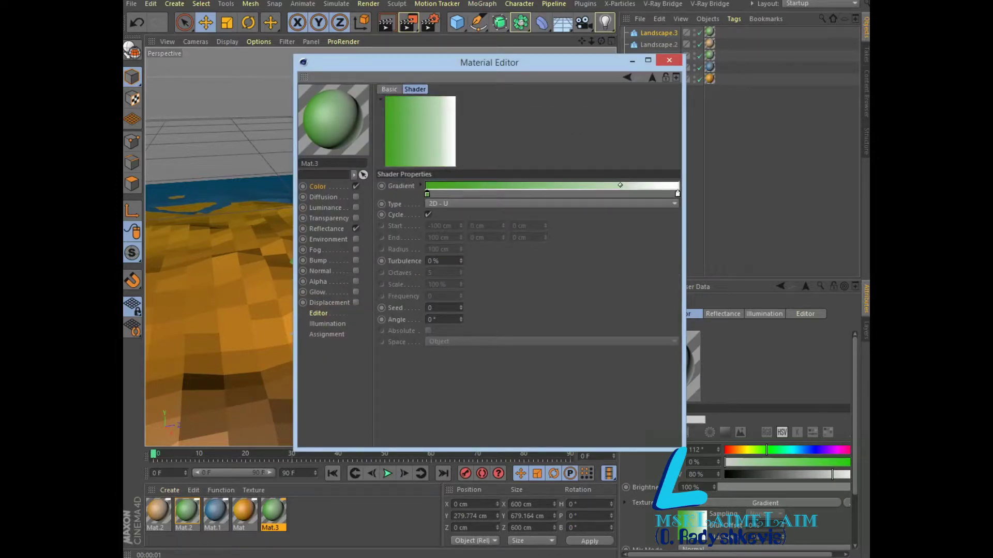
double_click(427, 194)
type("185")
key("Tab")
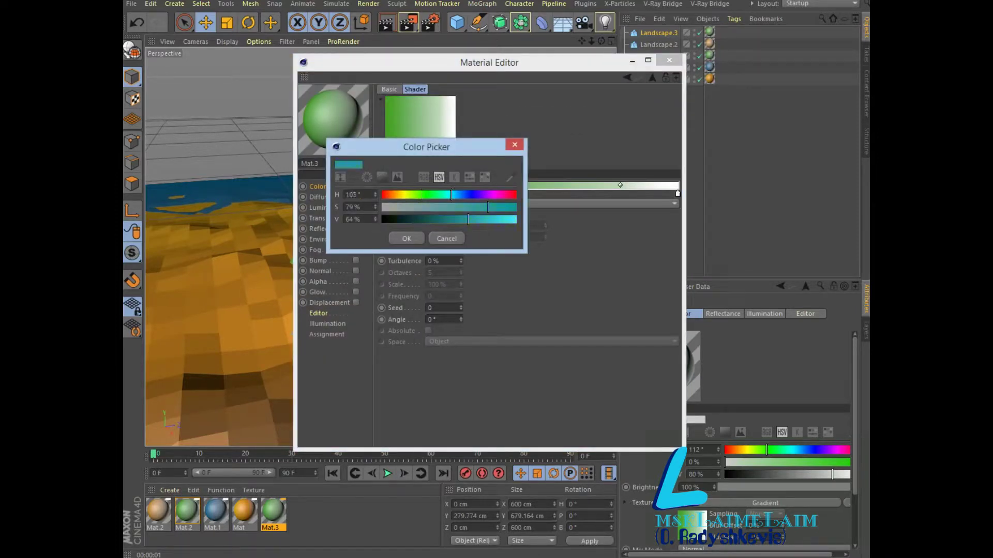
type("34")
key("Return")
type("88")
key("Return")
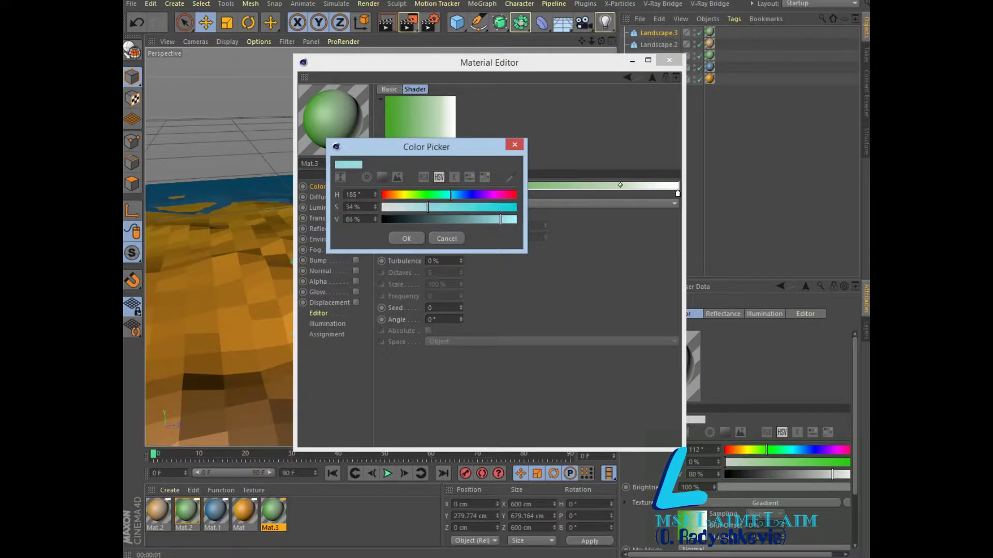
key("Return")
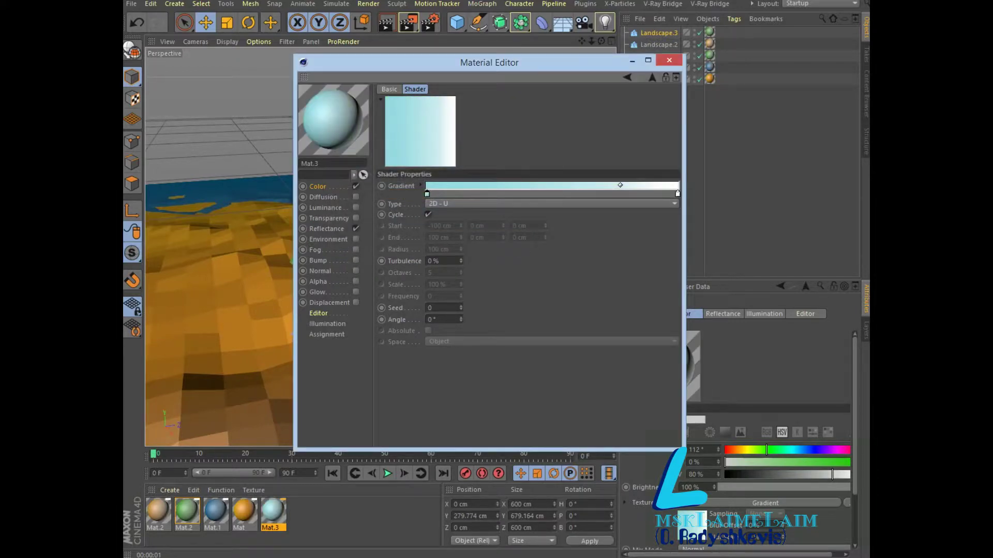
left_click(669, 60)
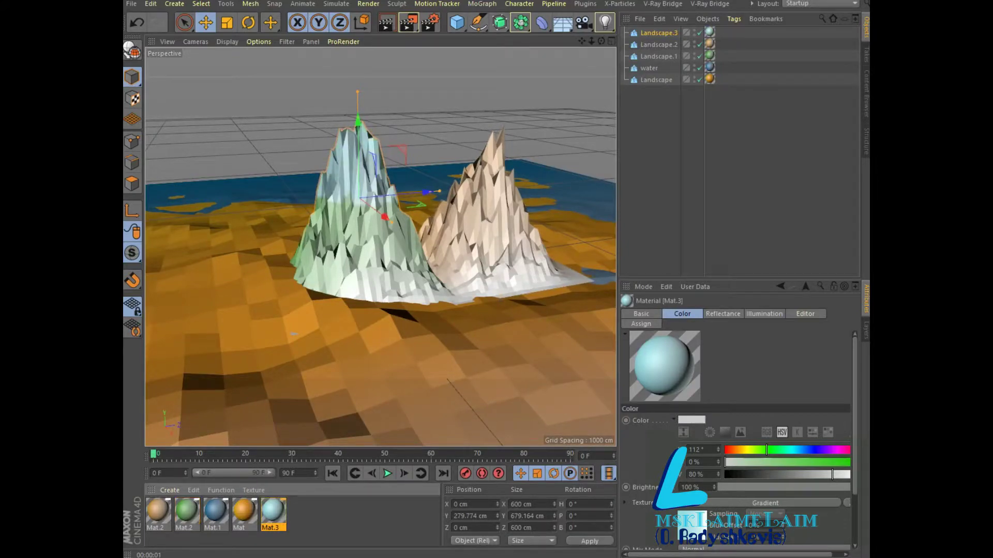
- Render a preview, then copy and paste Landscape.2 to create Landscape.4
mouse_move(293, 334)
left_mouse_down("alt")
mouse_move(359, 358)
mouse_move(290, 332)
left_mouse_up("alt")
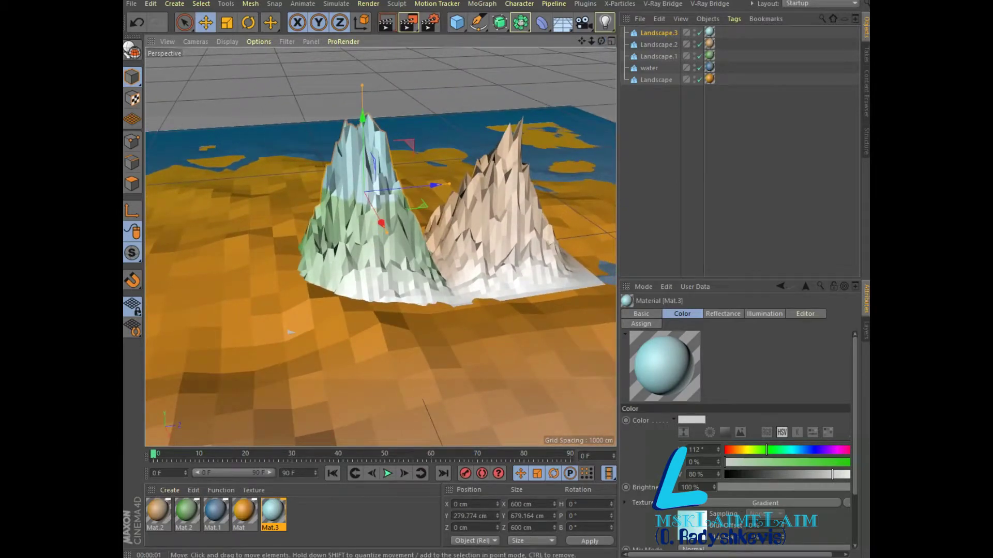
key("ctrl+r")
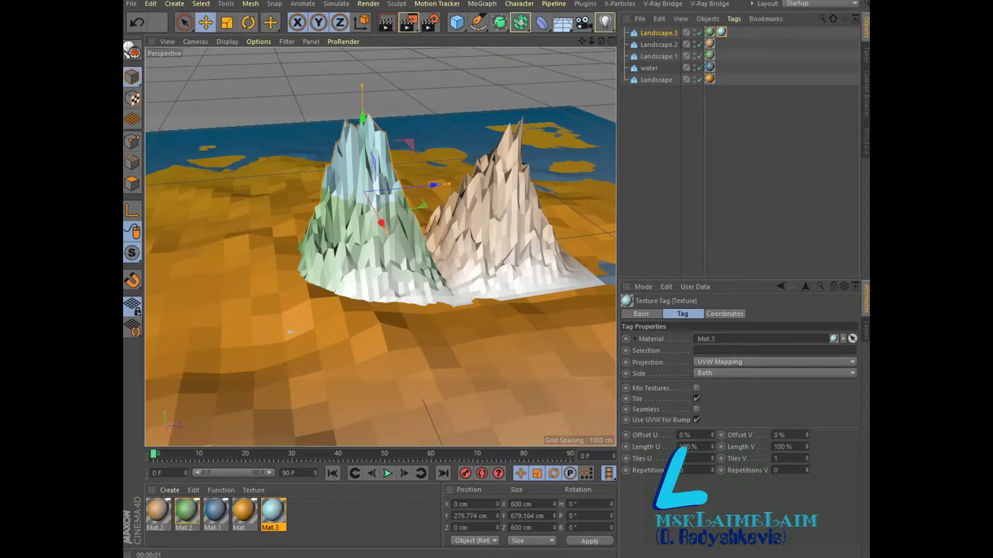
left_click(658, 57)
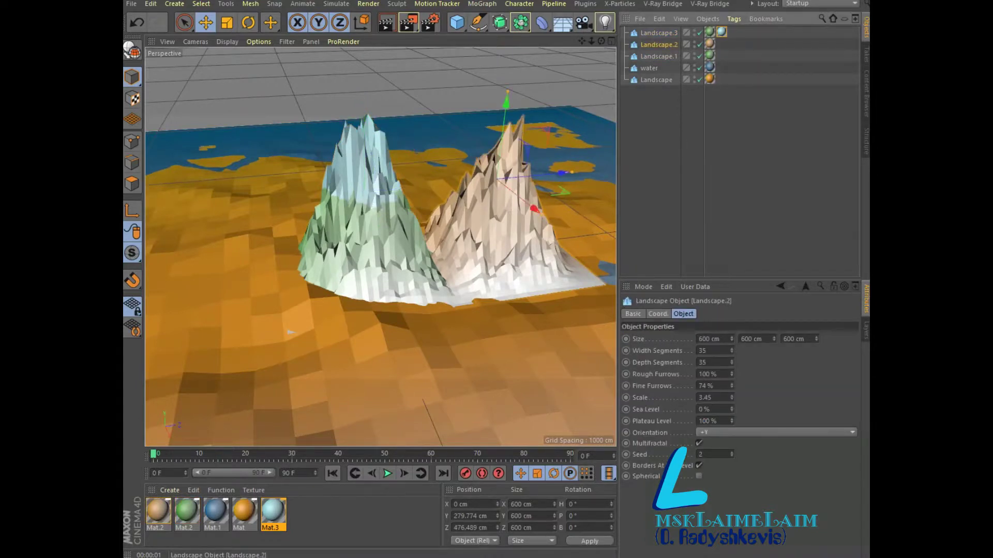
key("ctrl+c")
key("ctrl+v")
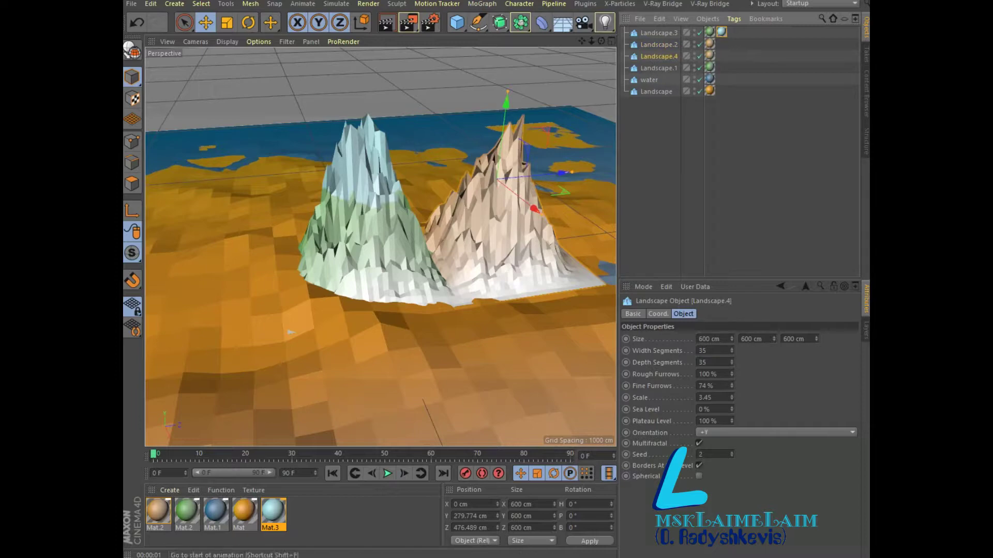
double_click(273, 510)
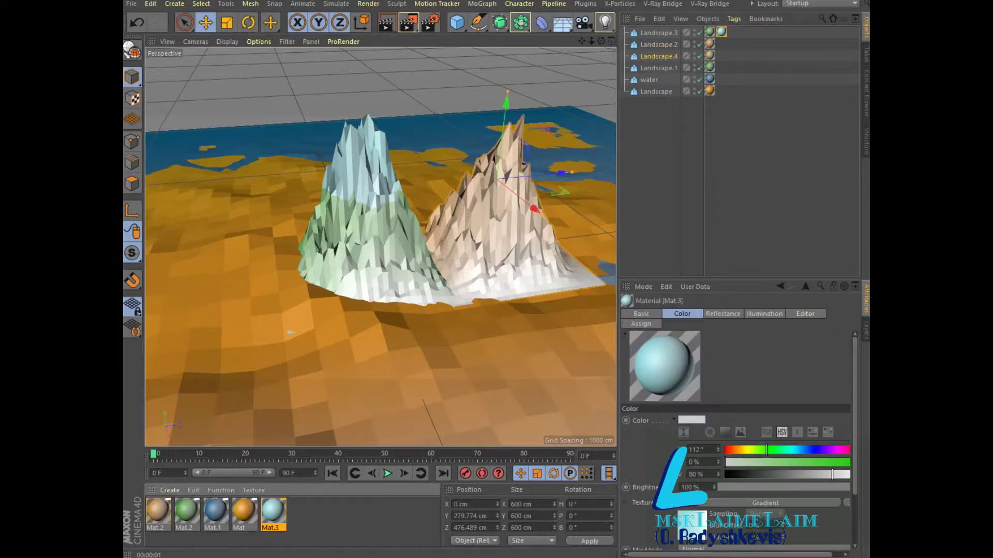
- Duplicate Mat.3 into a new material, Mat.4
left_click(669, 60)
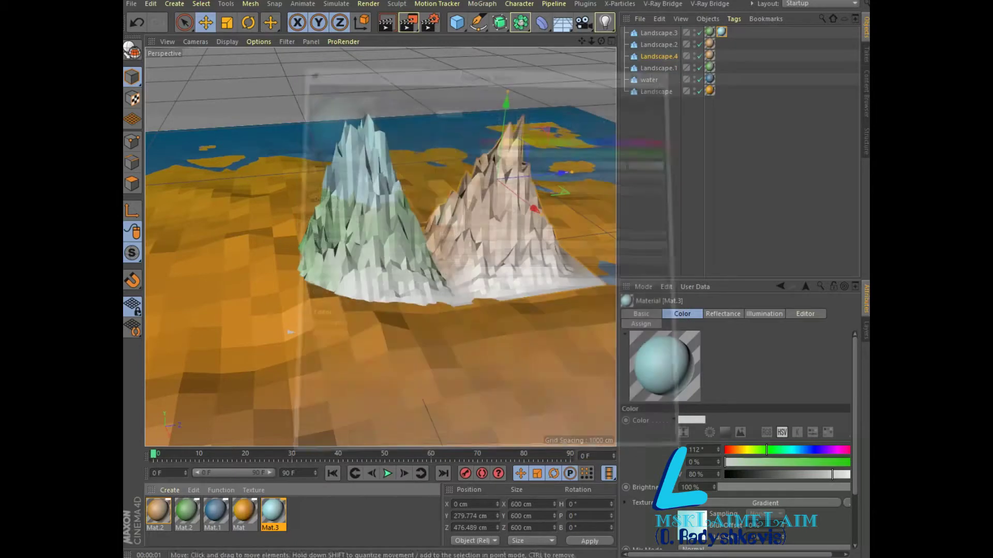
left_click_drag(273, 512, 302, 512, "ctrl")
double_click(302, 512)
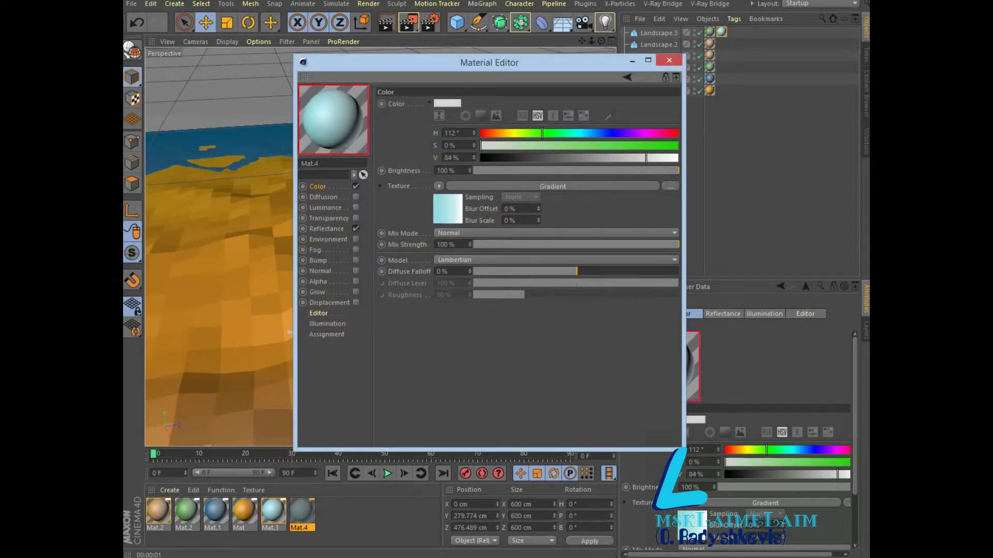
- Lower Mat.4's gradient stop saturation to 15% and apply it to Landscape.4
left_click(552, 186)
double_click(427, 194)
left_click_drag(428, 204, 402, 204)
key("Return")
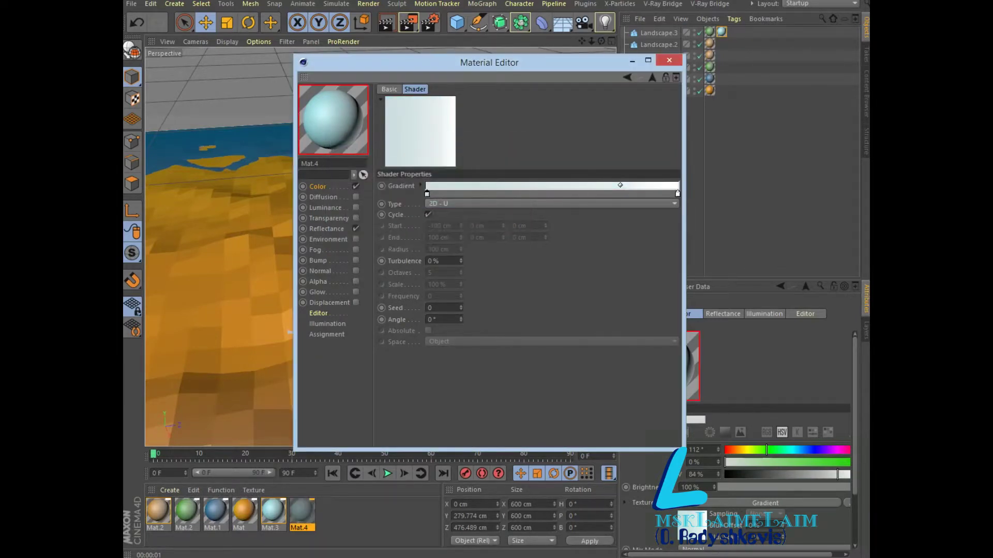
left_click(669, 60)
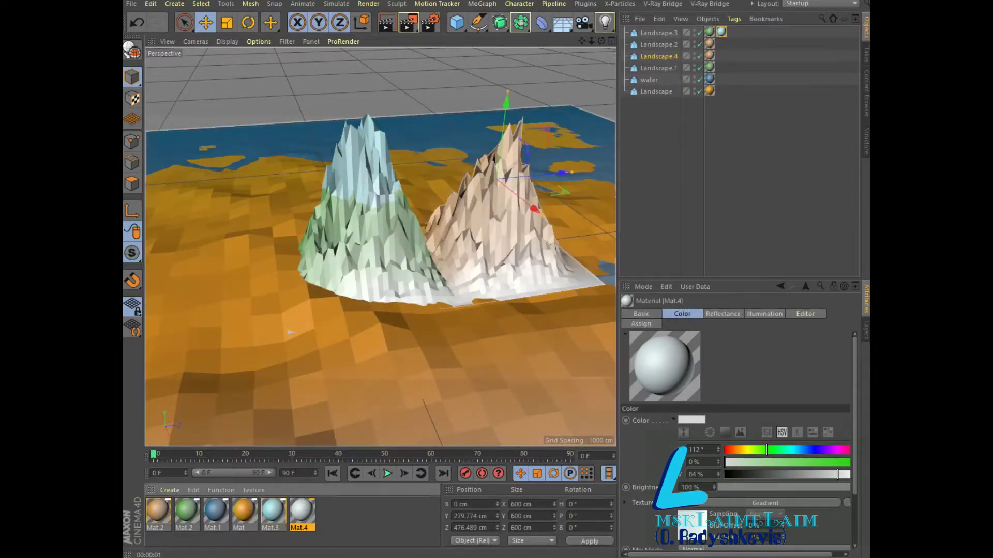
left_click_drag(302, 511, 656, 56)
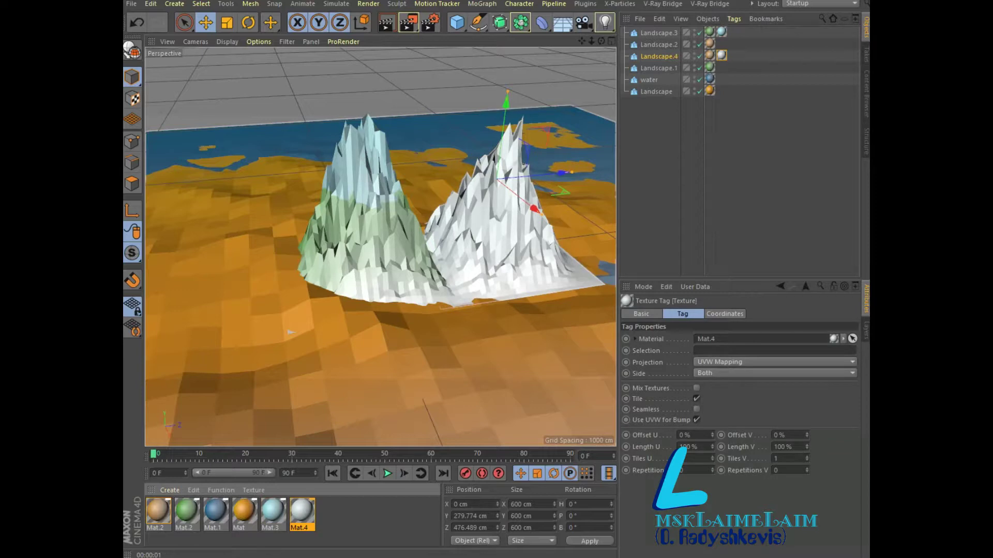
- Scale Landscape.4 down to about 543.7 × 543.7 × 469.5 cm
key("t")
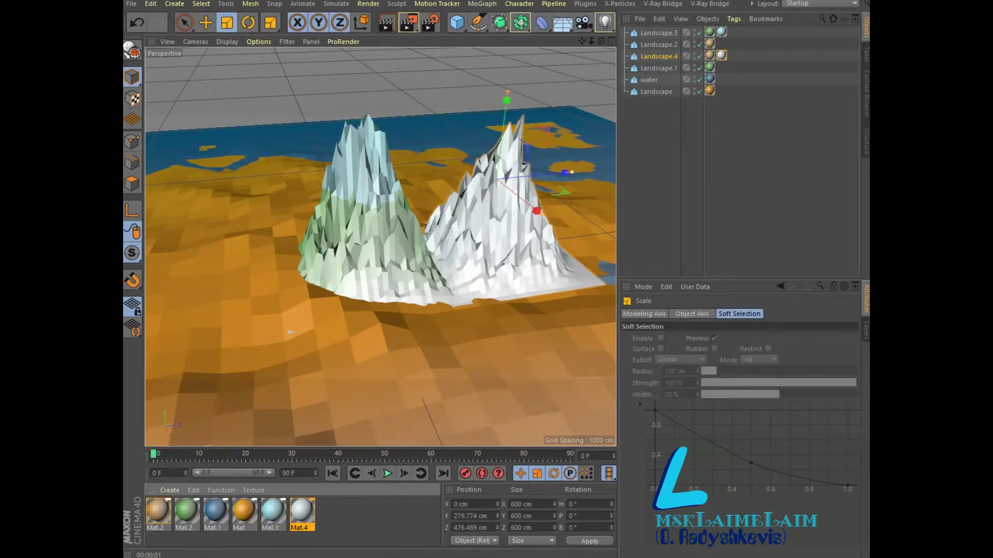
left_click_drag(565, 172, 550, 175)
mouse_move(537, 211)
left_mouse_down()
mouse_move(528, 205)
mouse_move(536, 211)
left_mouse_up()
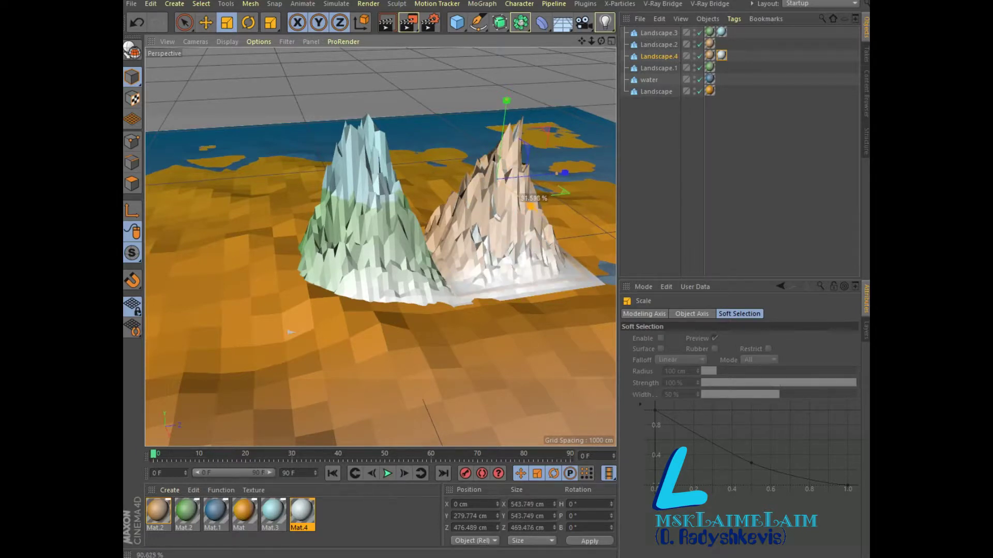
- Render a preview and apply Mat.4 to Landscape.3 as well
left_click(290, 333)
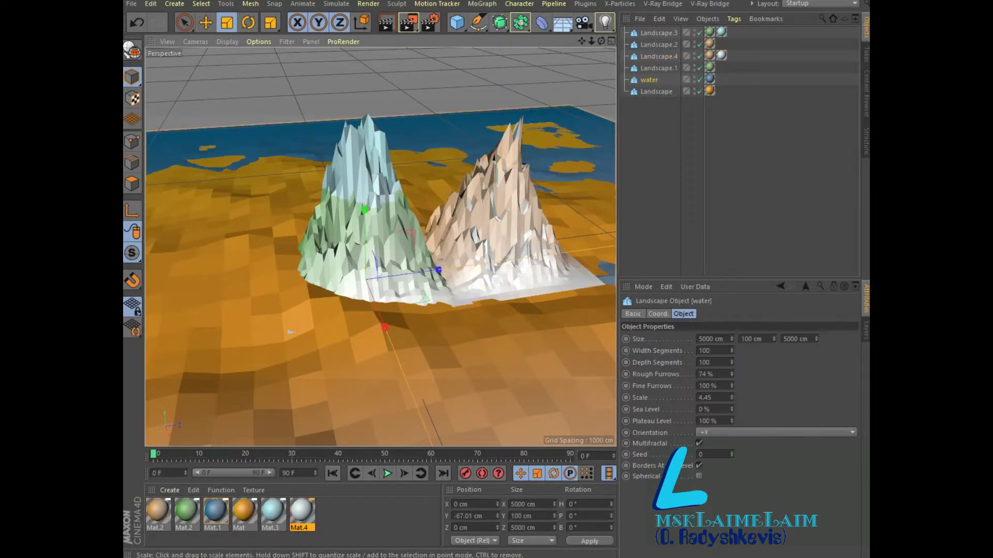
key("ctrl+r")
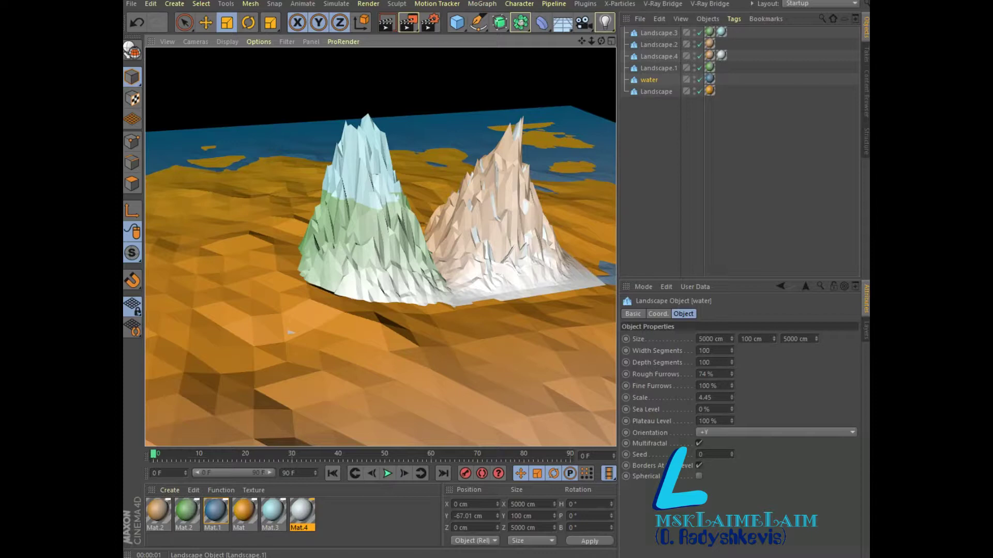
left_click_drag(291, 333, 290, 333)
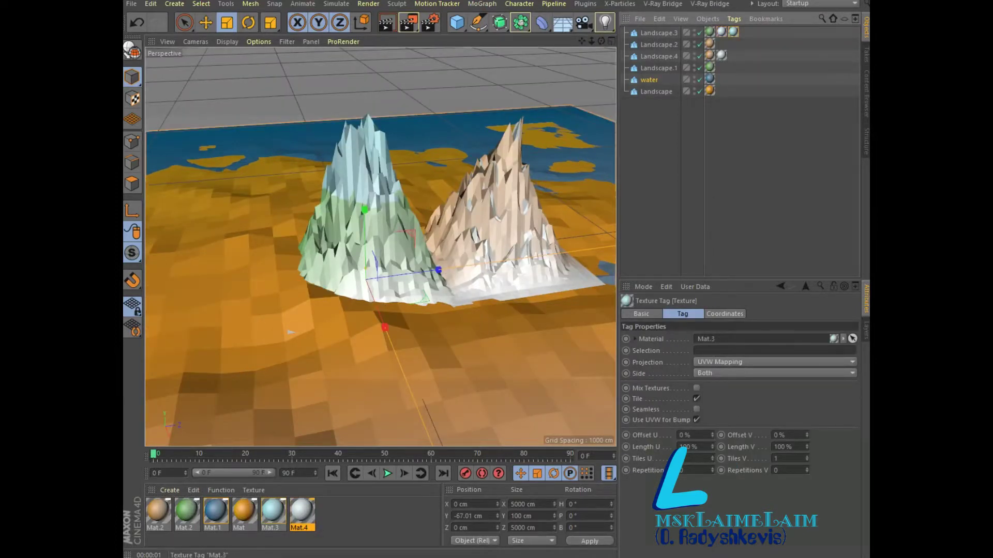
- Remove Landscape.3's blue Mat.3 tag and scale the left mountain up to about 626 × 708 × 626 cm
key("Delete")
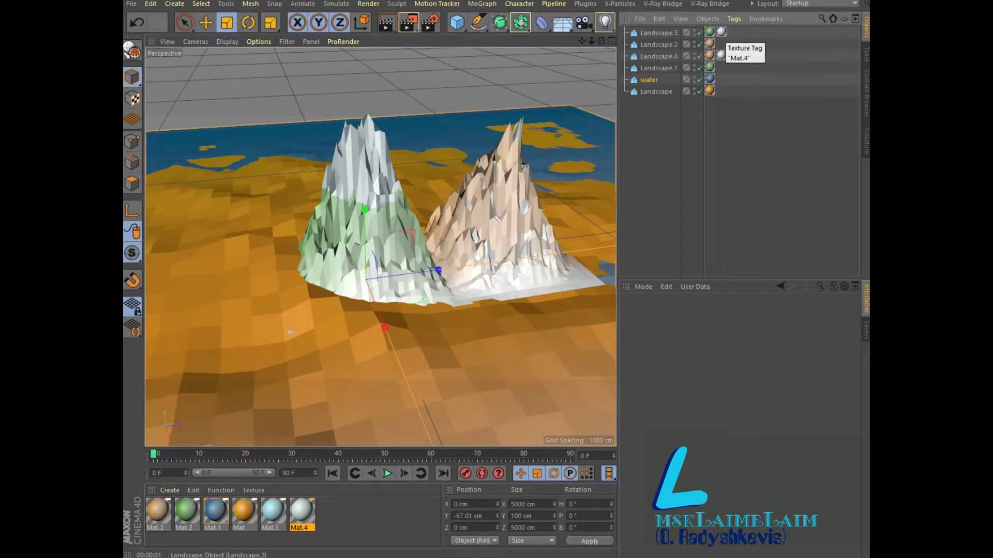
left_click(290, 333)
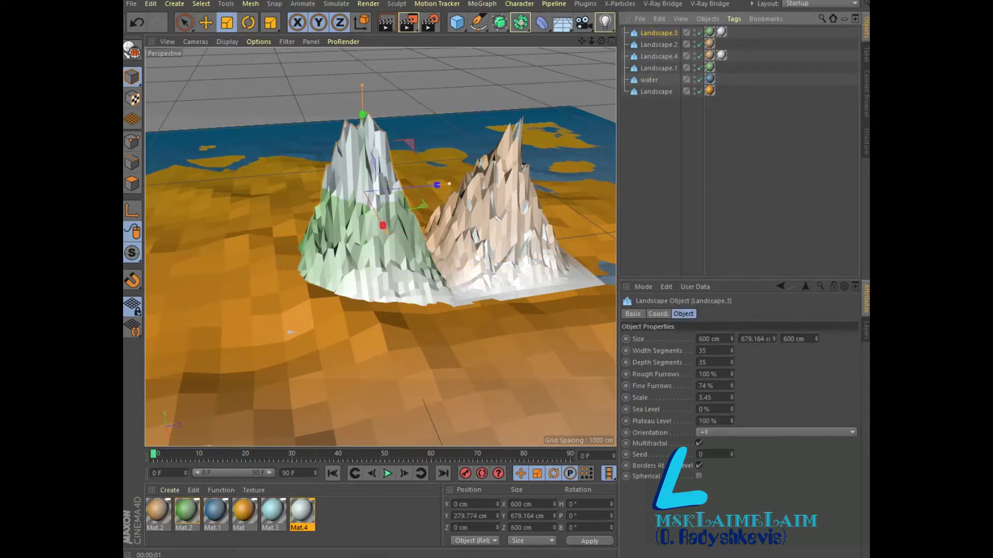
left_click_drag(291, 333, 290, 332)
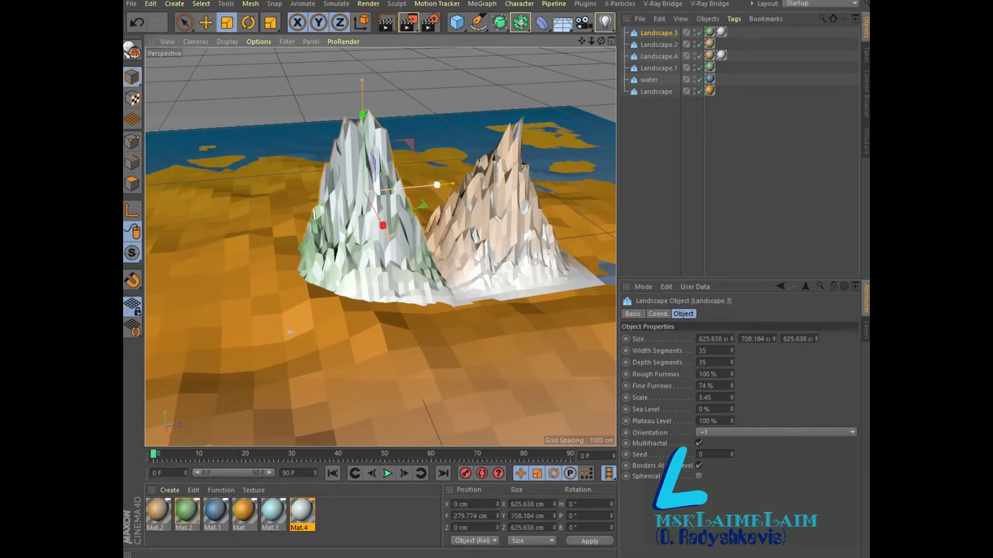
- Render the viewport, orbit to a lower angle and re-render to check the enlarged peak
key("ctrl+r")
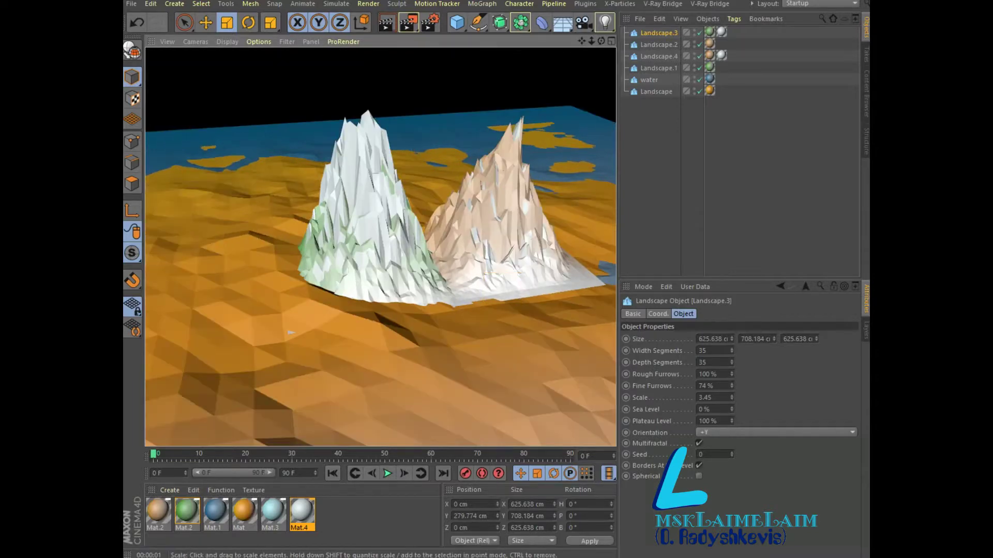
mouse_move(291, 332)
left_mouse_down("alt")
mouse_move(356, 359)
mouse_move(366, 333)
left_mouse_up("alt")
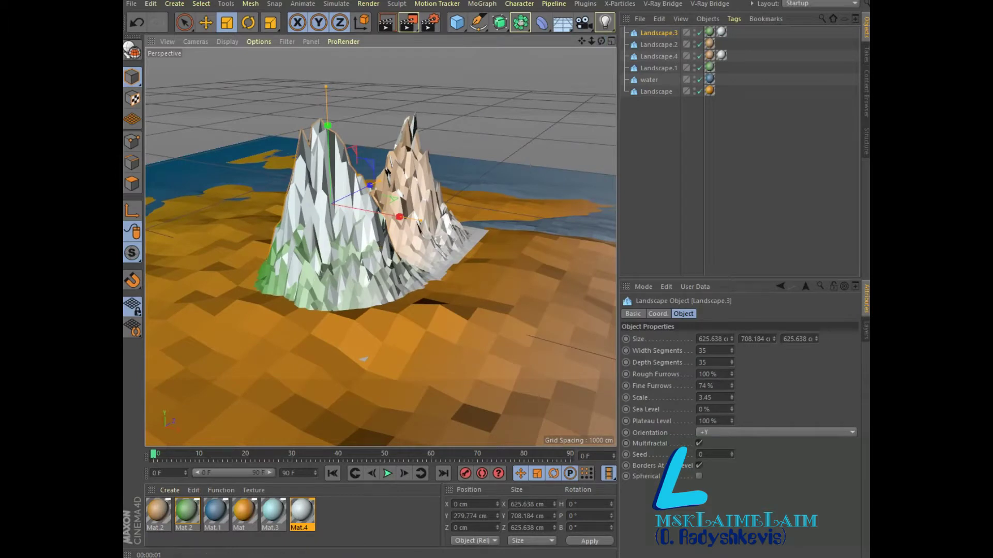
key("ctrl+r")
left_click(457, 23)
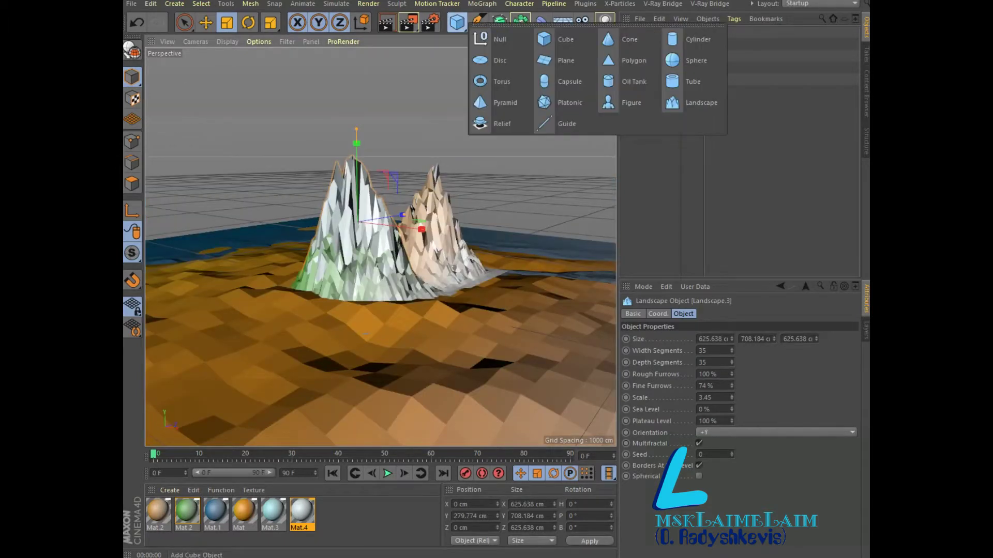
- Add a Platonic icosahedron and lift it high above the mountains to Y 645.571 cm
left_click(564, 103)
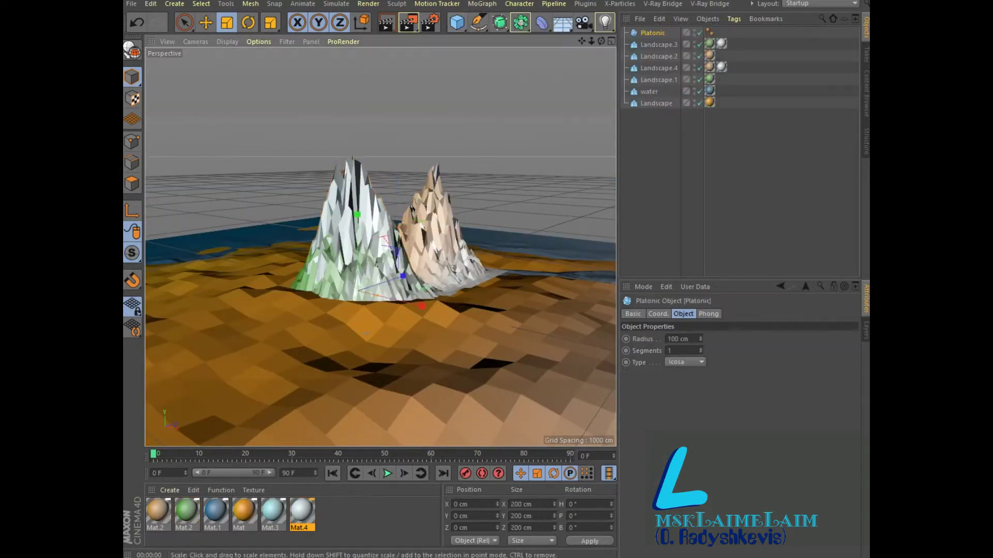
key("e")
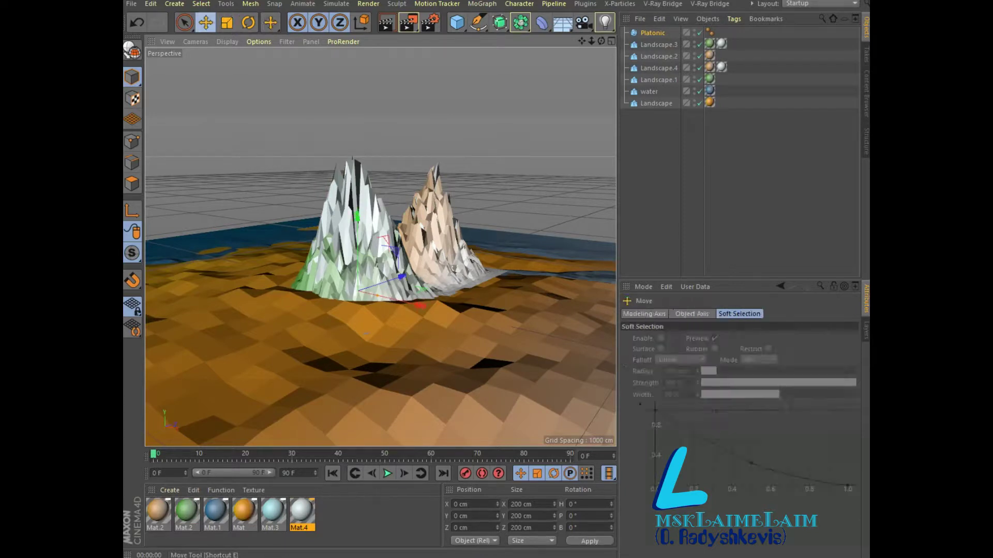
left_click_drag(357, 214, 357, 209)
left_click_drag(357, 302, 355, 210)
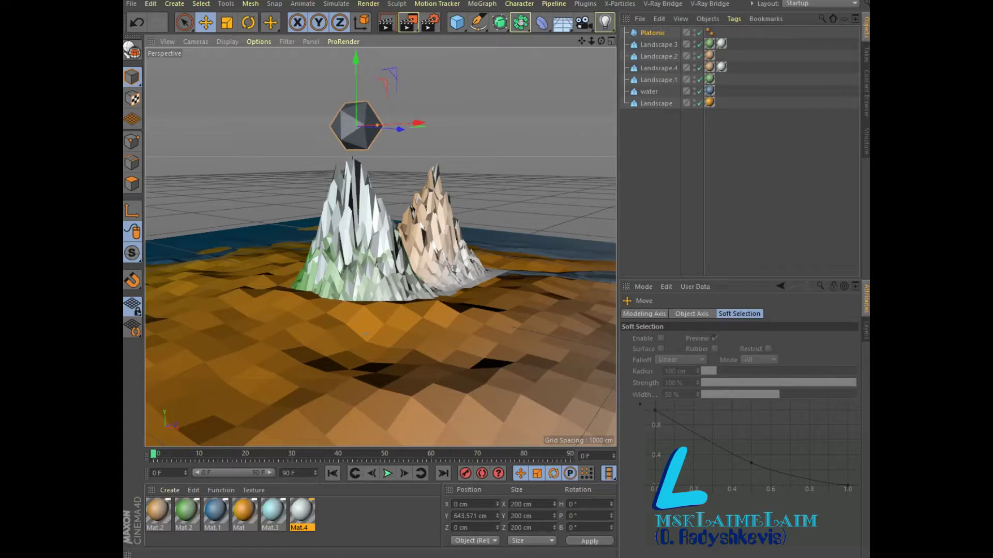
- Set the icosahedron's radius to 72 cm, delete its Phong tag, and switch to four views
left_click(652, 32)
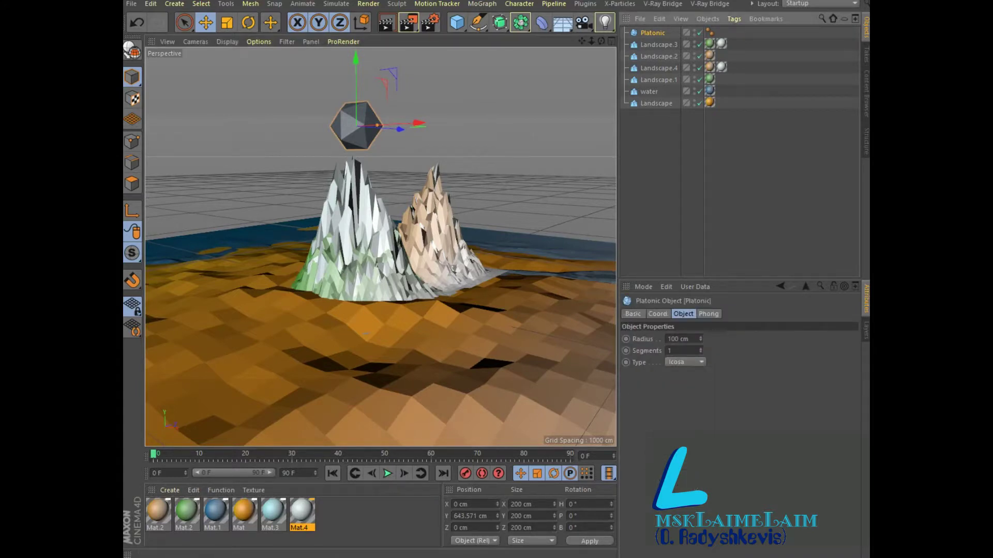
mouse_move(700, 339)
left_mouse_down()
mouse_move(700, 357)
mouse_move(701, 348)
left_mouse_up()
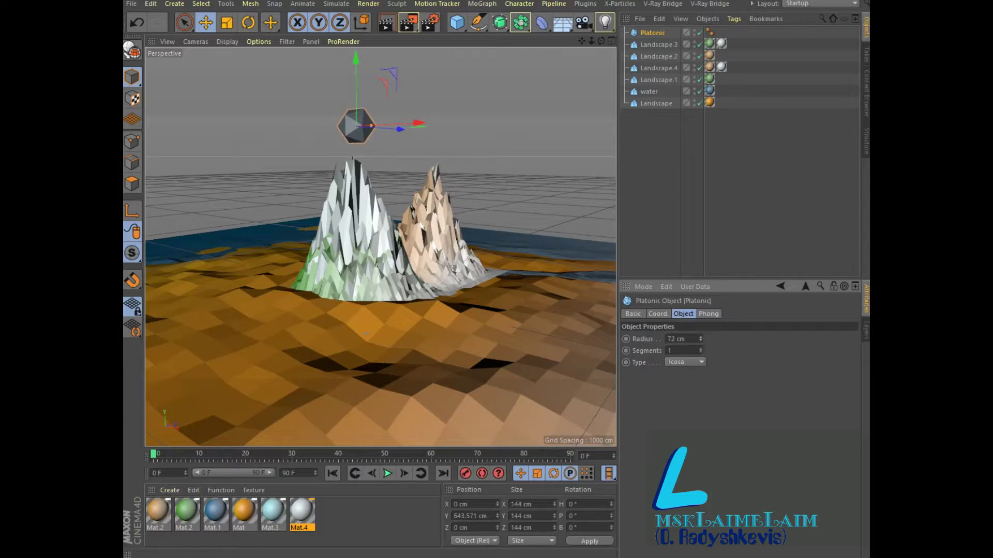
left_click(710, 32)
key("Delete")
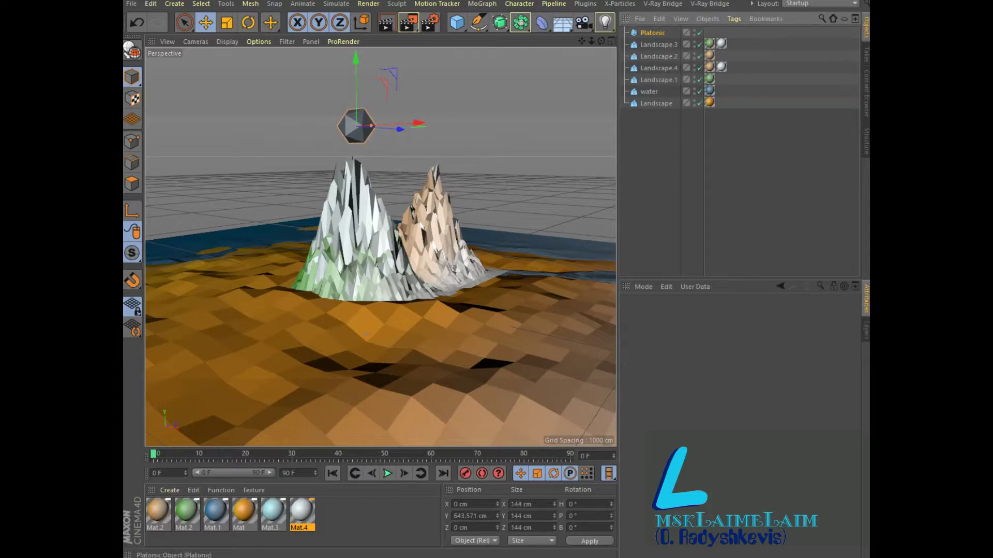
key("F5")
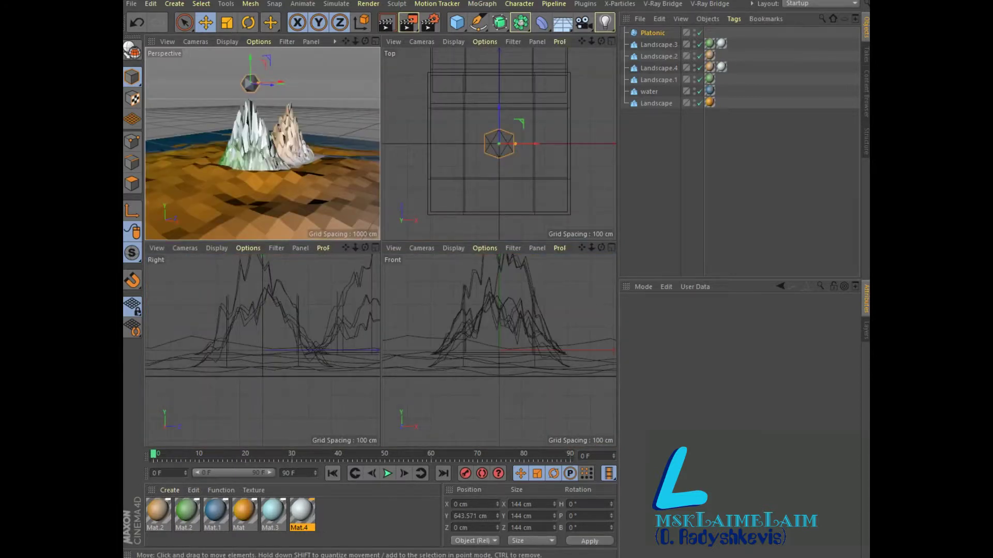
- In the front view, drop the icosahedron to just above the ground and shift it right
key("F4")
scroll(380, 246, "down", 3)
scroll(380, 245, "down", 2)
left_click_drag(424, 102, 424, 204)
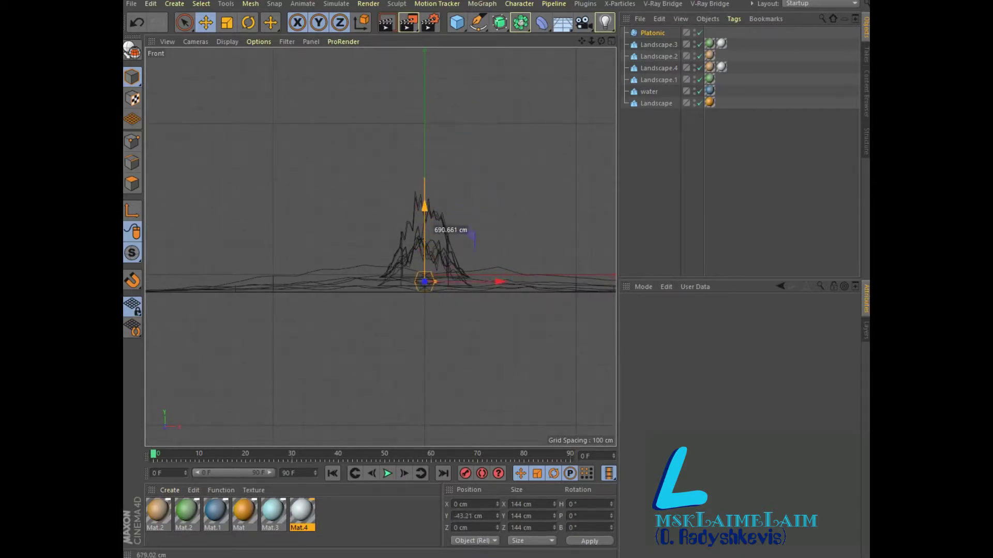
left_click_drag(499, 279, 530, 279)
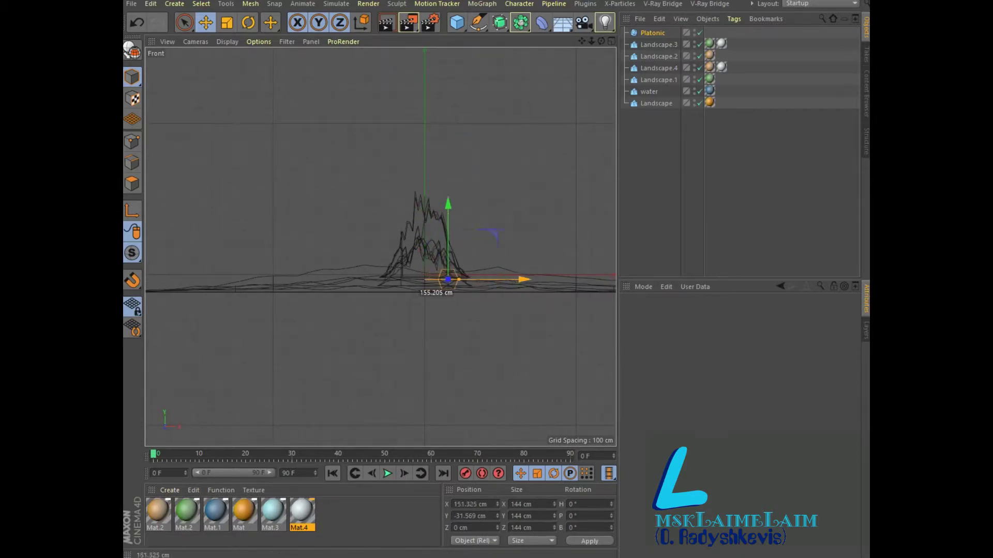
left_click(612, 41)
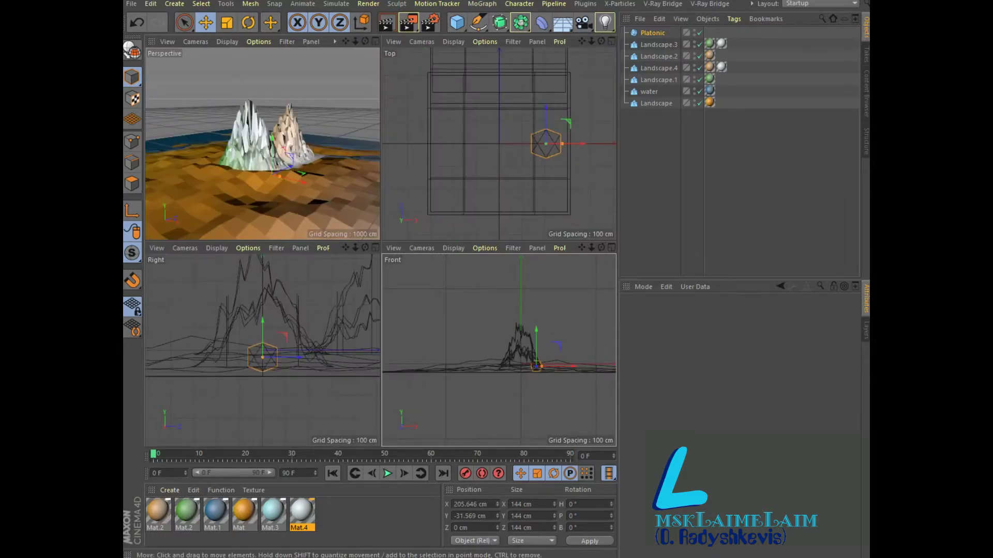
left_click_drag(271, 141, 271, 130)
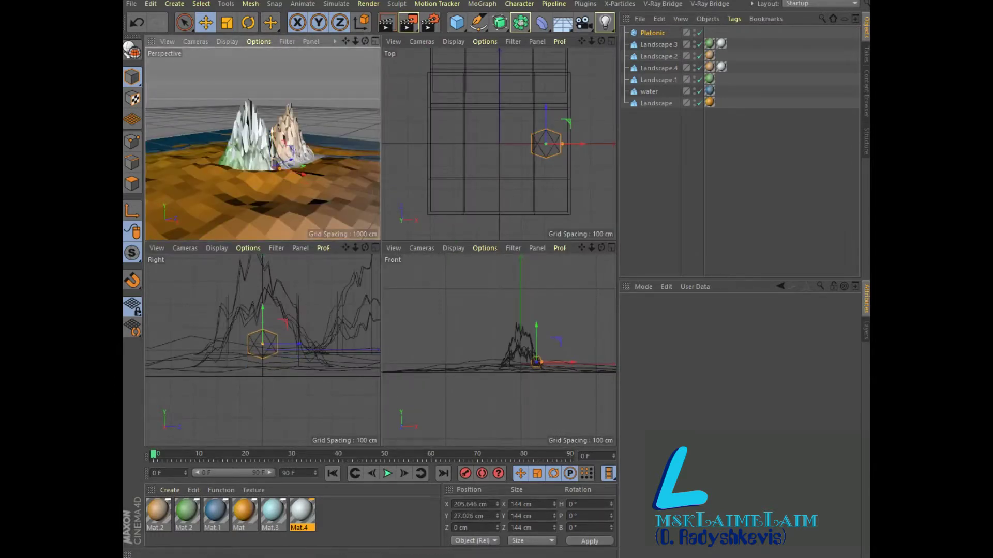
- In perspective, bring the icosahedron forward onto the sand at X 205.646, Y 27.026, Z −230.831 cm
scroll(309, 148, "up", 5)
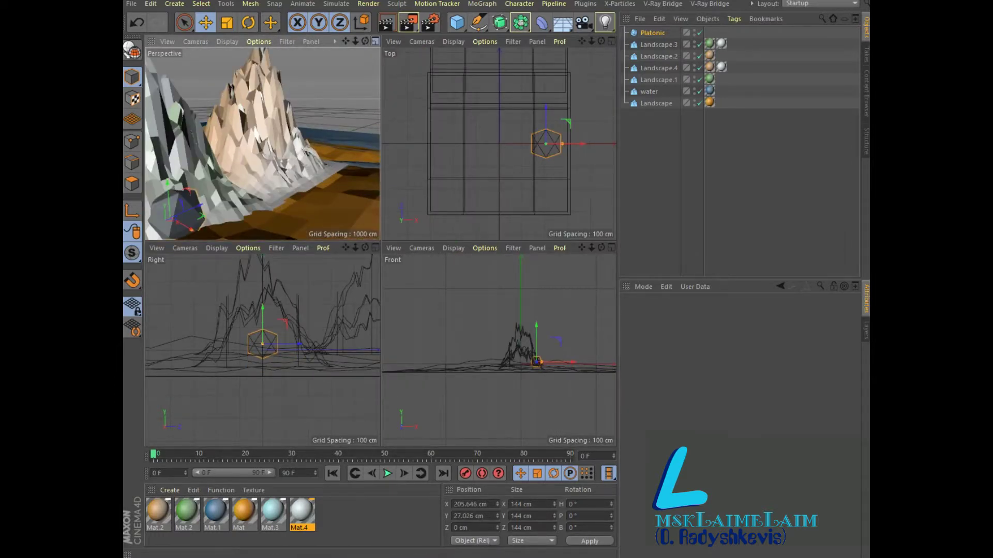
key("F1")
scroll(380, 247, "up", 5)
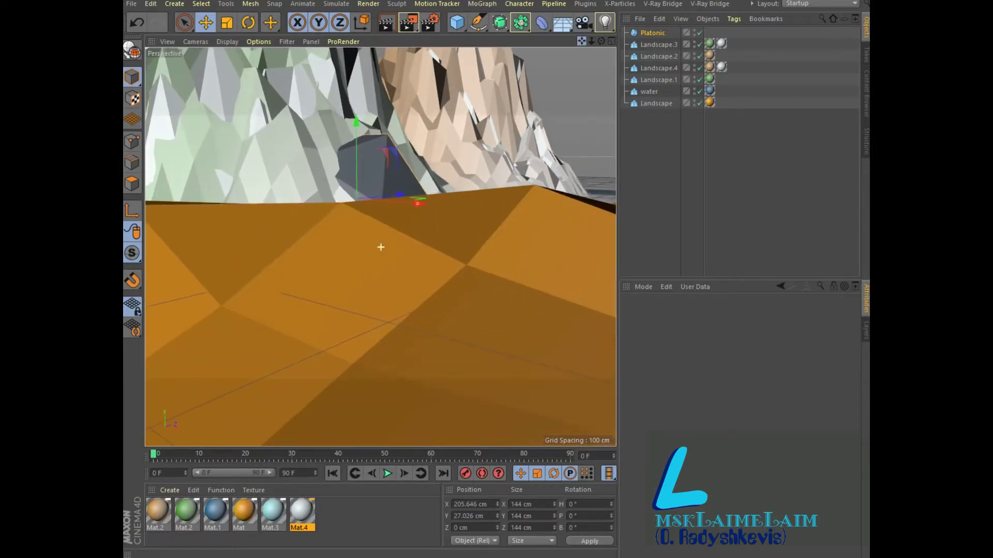
scroll(380, 247, "down", 5)
left_click_drag(381, 247, 321, 373, "alt")
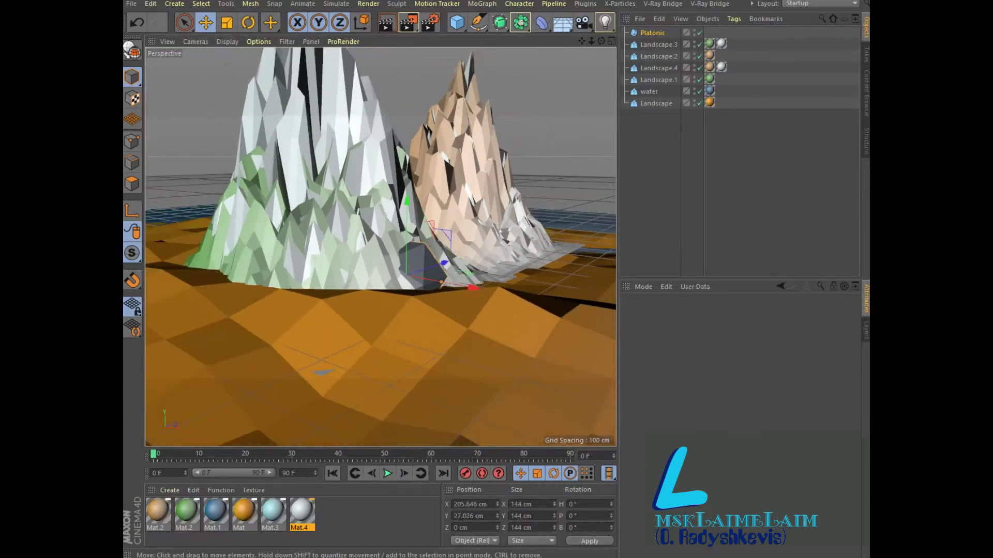
scroll(381, 247, "down", 2)
left_click_drag(435, 279, 396, 301)
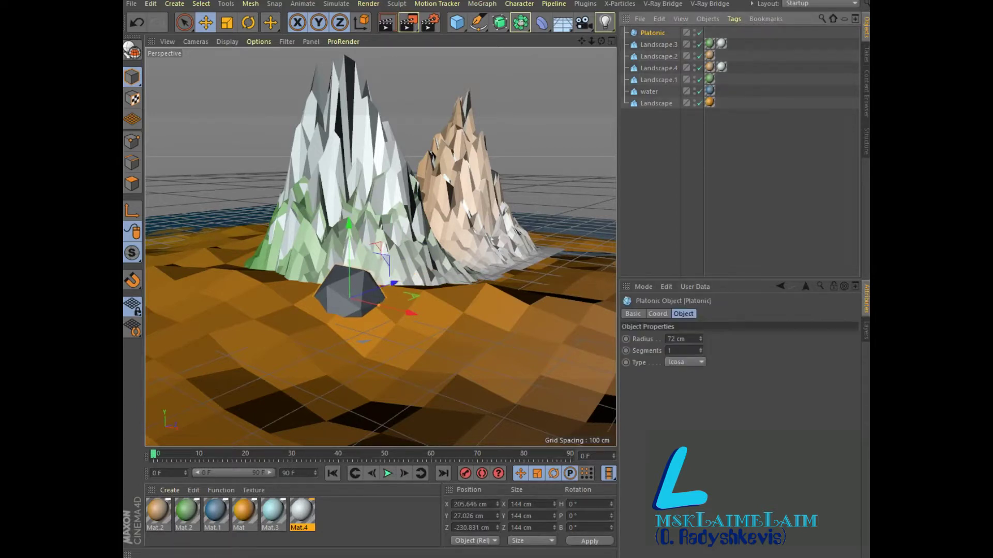
- Shrink the icosahedron to a 35 cm radius, raise it, and Ctrl-drag two rock copies right and back
left_click_drag(700, 338, 700, 362)
mouse_move(349, 228)
left_mouse_down()
mouse_move(349, 203)
mouse_move(348, 212)
left_mouse_up()
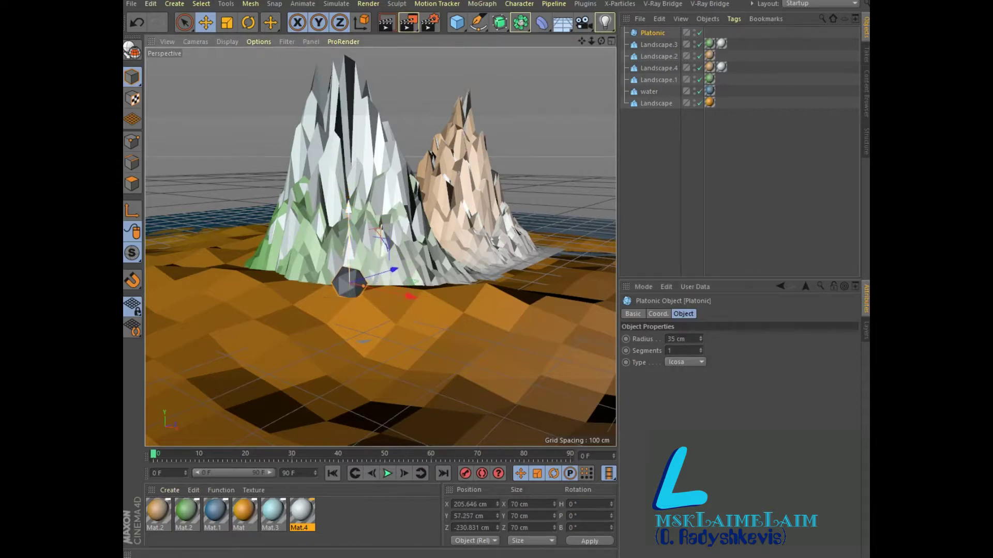
left_click_drag(409, 296, 481, 312, "ctrl")
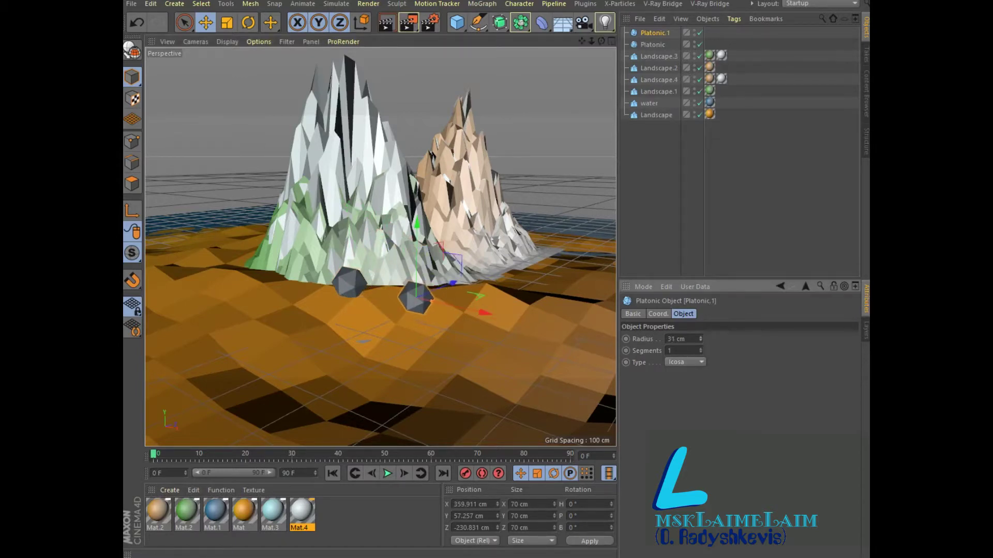
left_click_drag(453, 284, 540, 247, "ctrl")
left_click_drag(518, 196, 517, 206)
- Ctrl-drag three more rock copies along the shore and foreground, giving Platonic through Platonic.5
left_click_drag(589, 276, 579, 264, "ctrl")
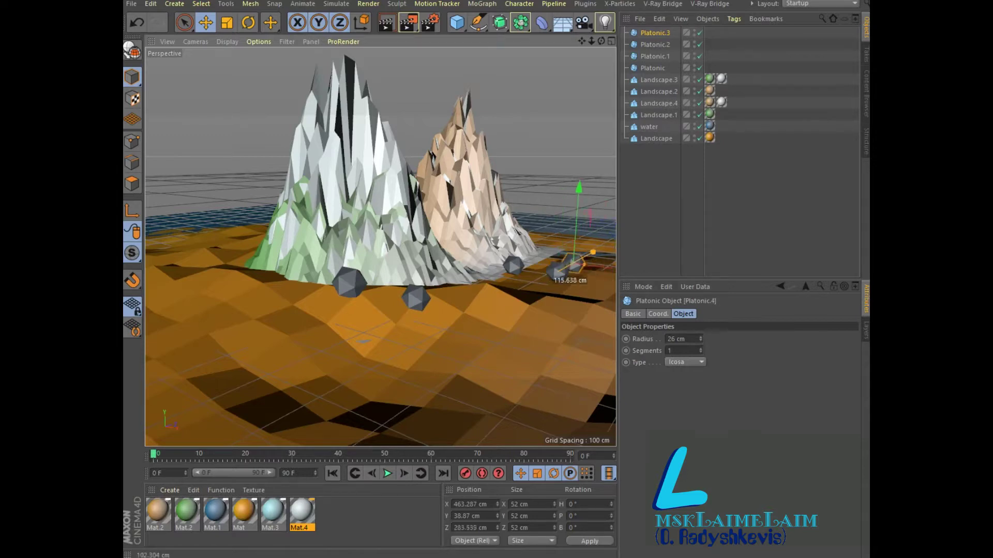
left_click_drag(579, 264, 604, 249, "ctrl")
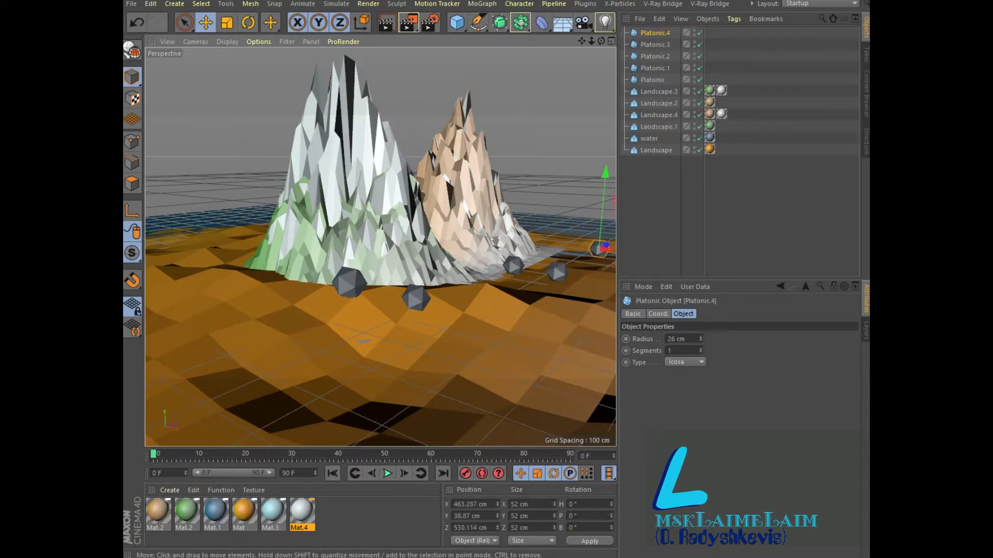
left_click(349, 283)
mouse_move(349, 283)
left_mouse_down("ctrl")
mouse_move(494, 312)
mouse_move(414, 343)
mouse_move(429, 340)
left_mouse_up("ctrl")
scroll(432, 305, "down", 2)
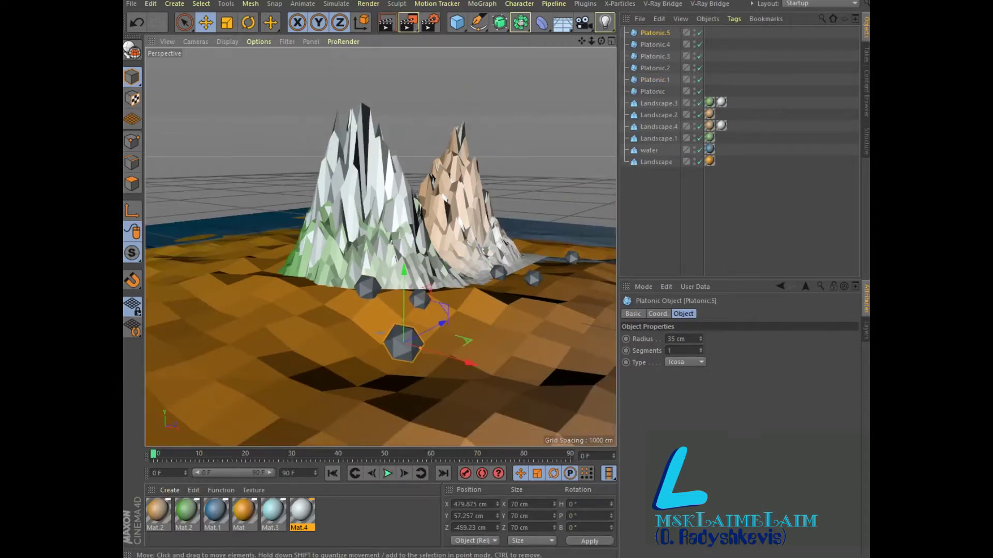
left_click_drag(433, 304, 378, 309, "alt")
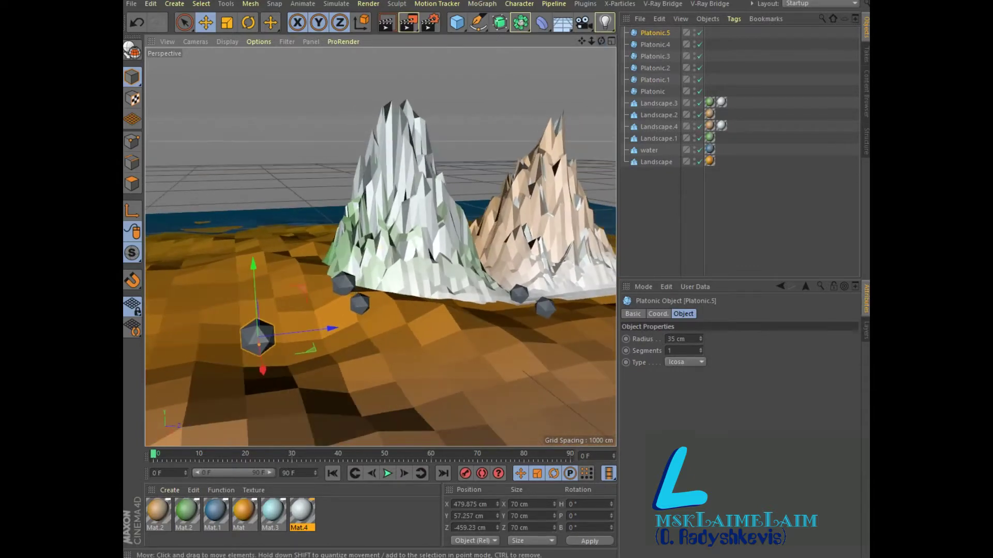
scroll(380, 247, "down", 2)
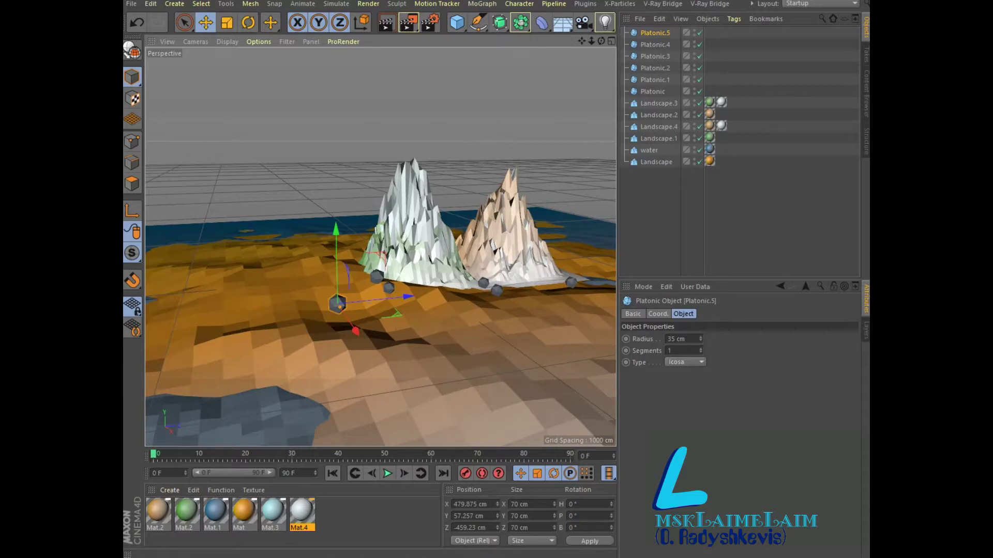
- Create Mat.5 and darken its colour gradient's left knot, typing 50 for brightness
double_click(362, 514)
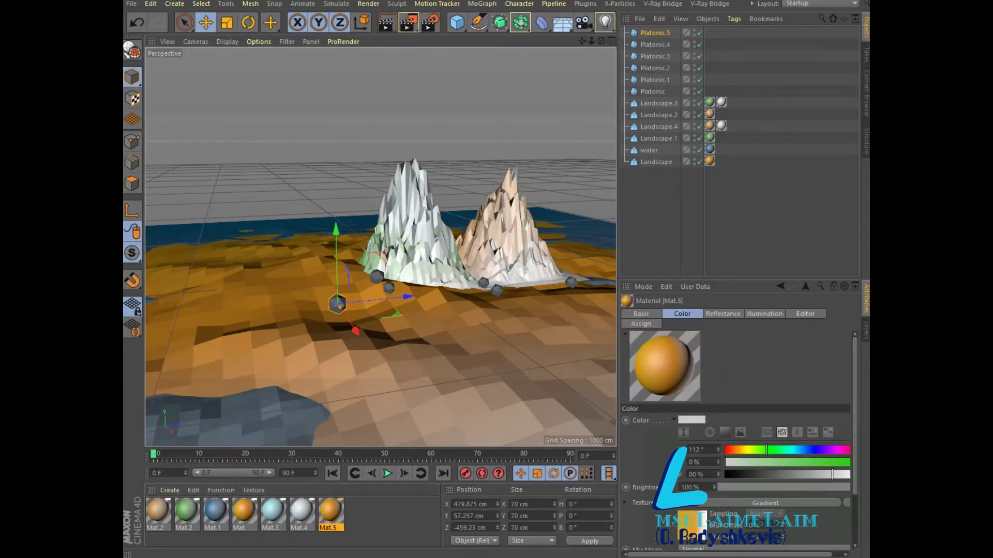
double_click(329, 512)
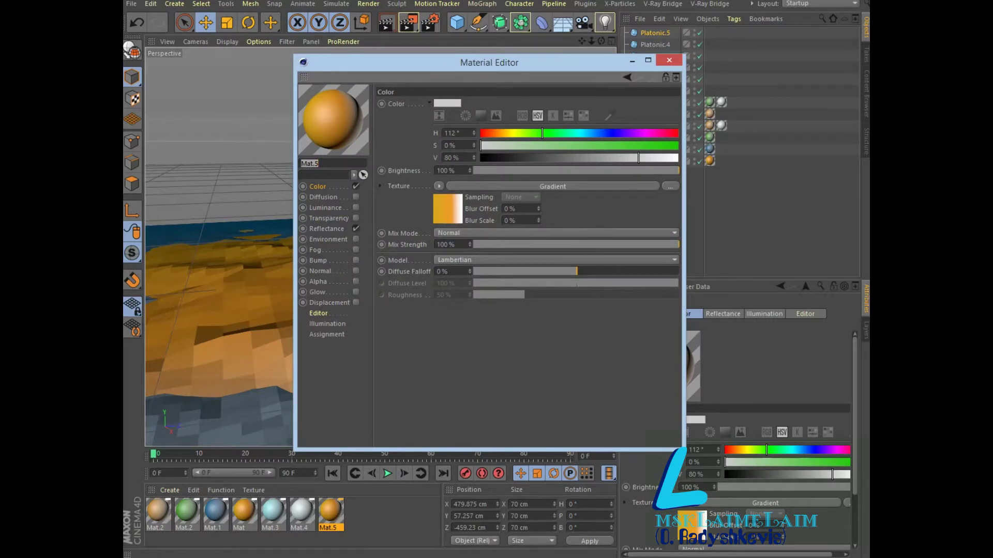
left_click(553, 186)
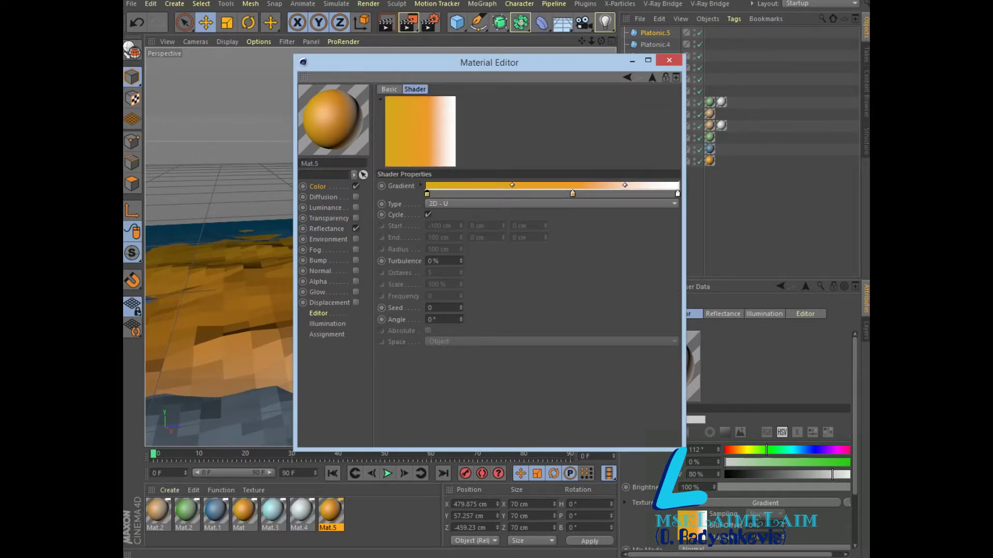
double_click(426, 194)
key("Tab")
key("Tab")
type("50")
key("Return")
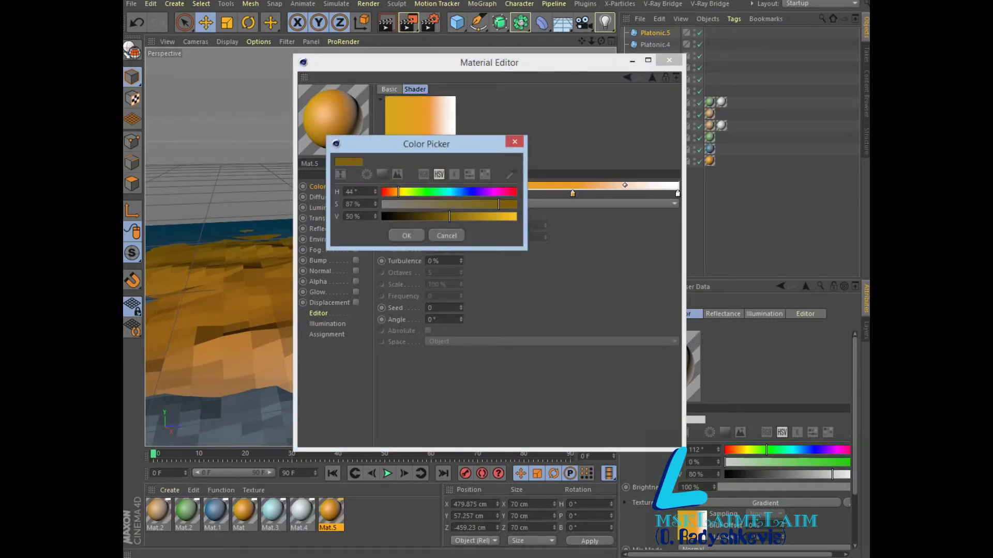
key("Return")
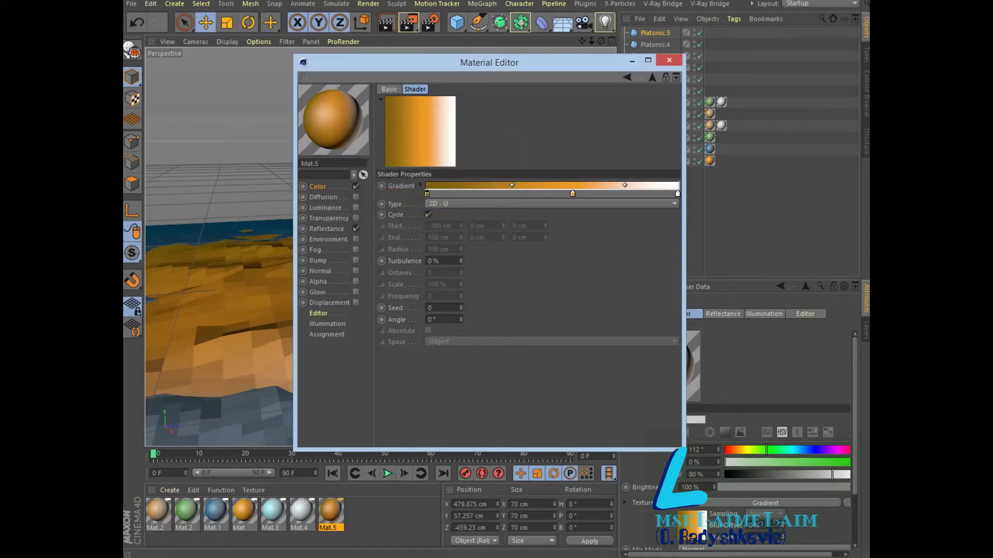
- Set the left knot to dark brown (H 35°, S 83%, V 45%), shift the midpoint left, apply to Platonic.5
double_click(427, 194)
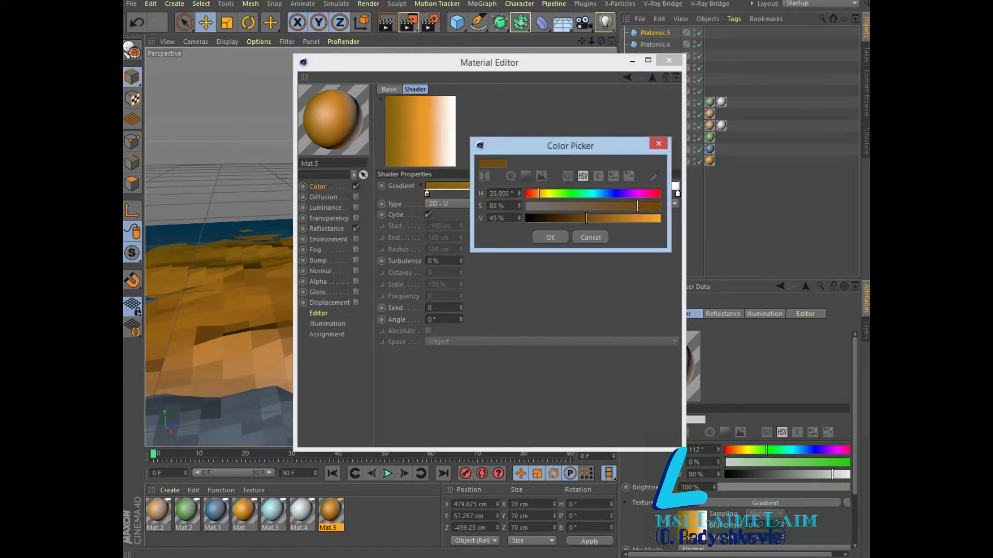
key("Return")
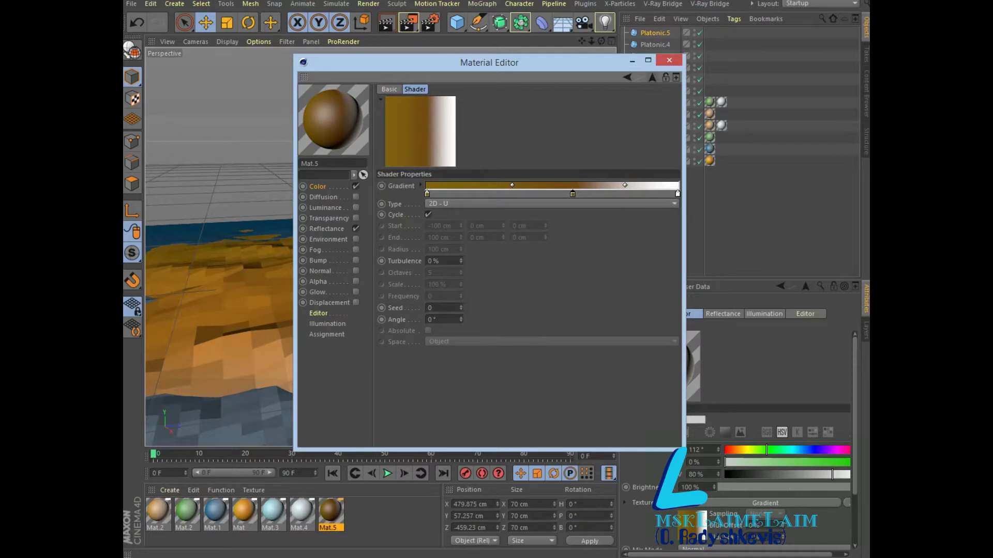
left_click_drag(572, 194, 519, 194)
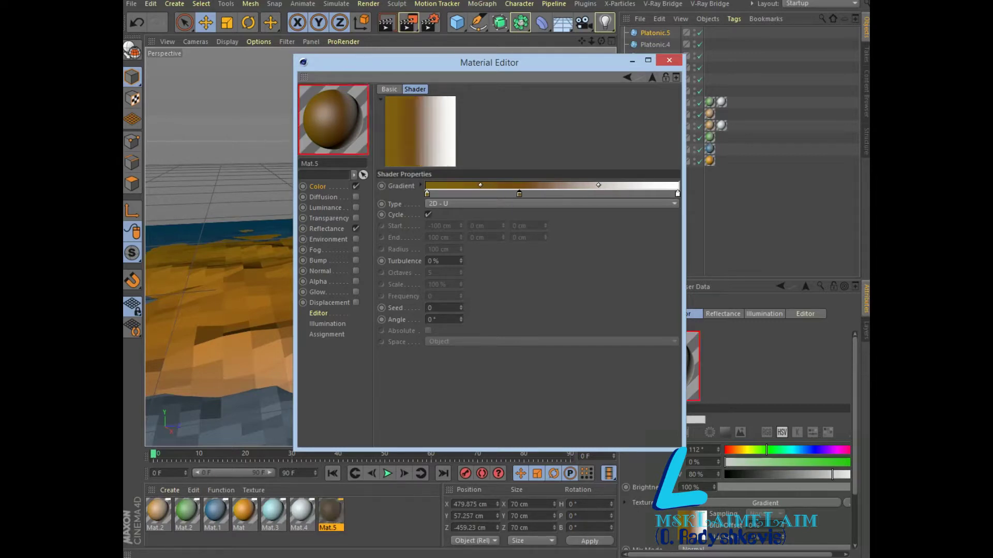
left_click(669, 60)
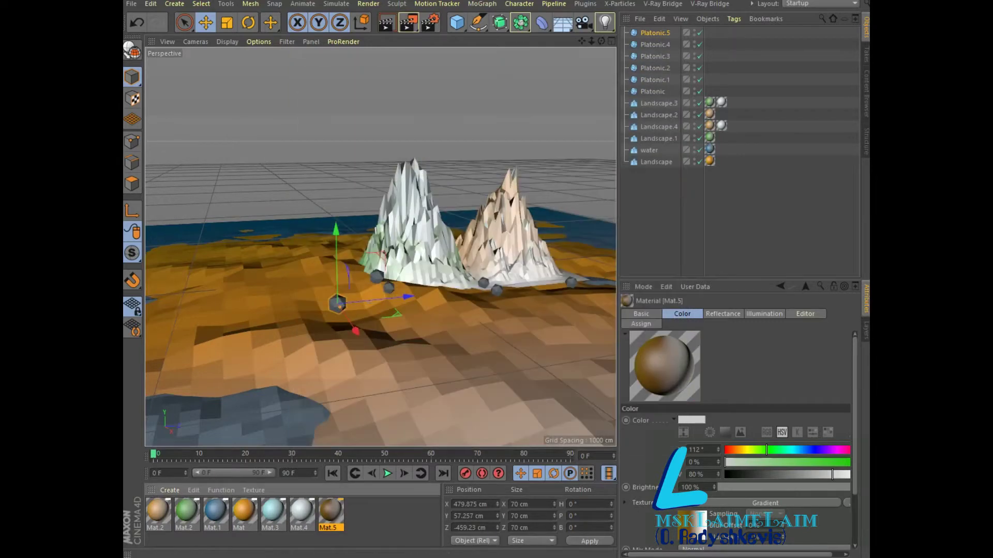
left_click_drag(331, 512, 337, 304)
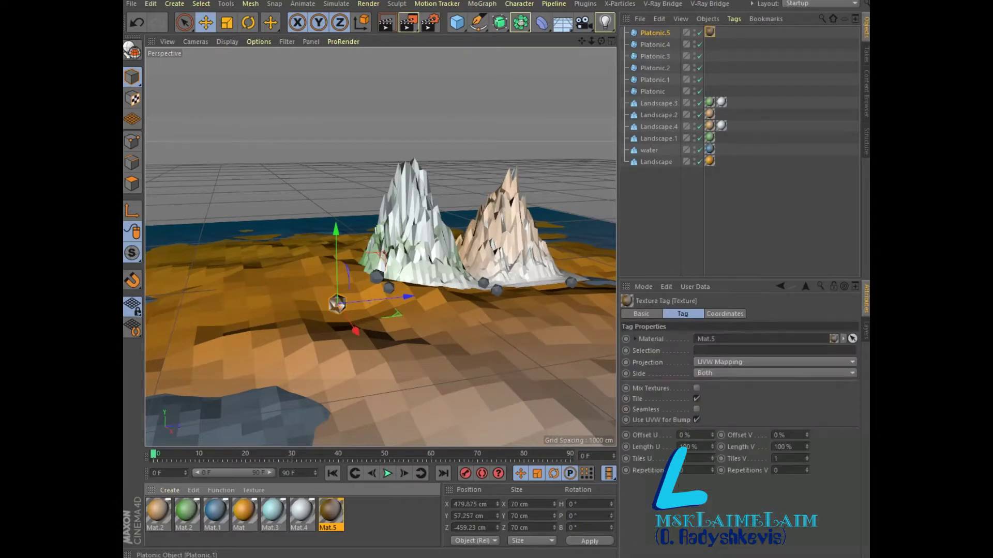
- Drag Mat.5 onto the rock Platonic.4 in the Object Manager
left_click_drag(710, 32, 709, 91, "ctrl")
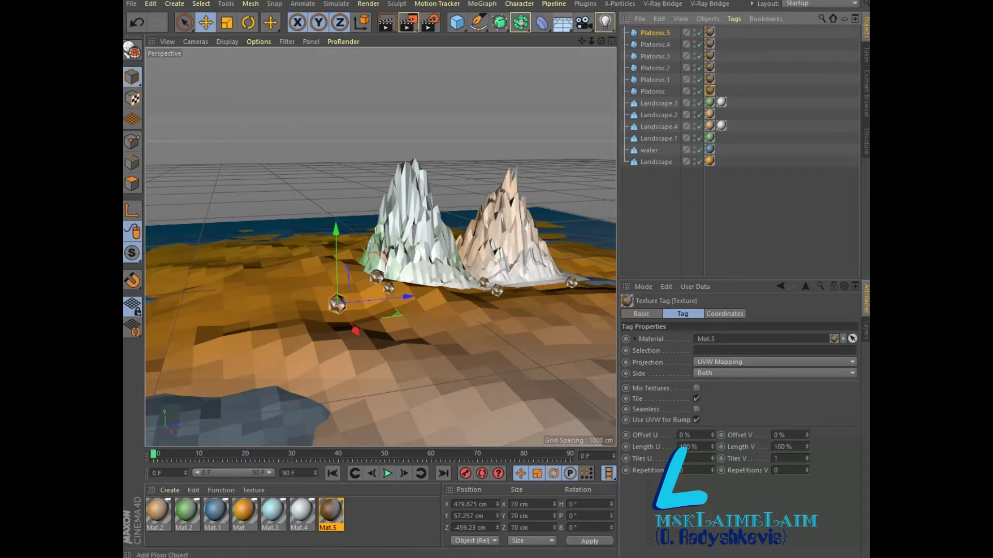
- Add a Physical Sky, frame and orbit the island, and render a pale daylight preview with rock shadows
left_click(562, 22)
left_click(688, 39)
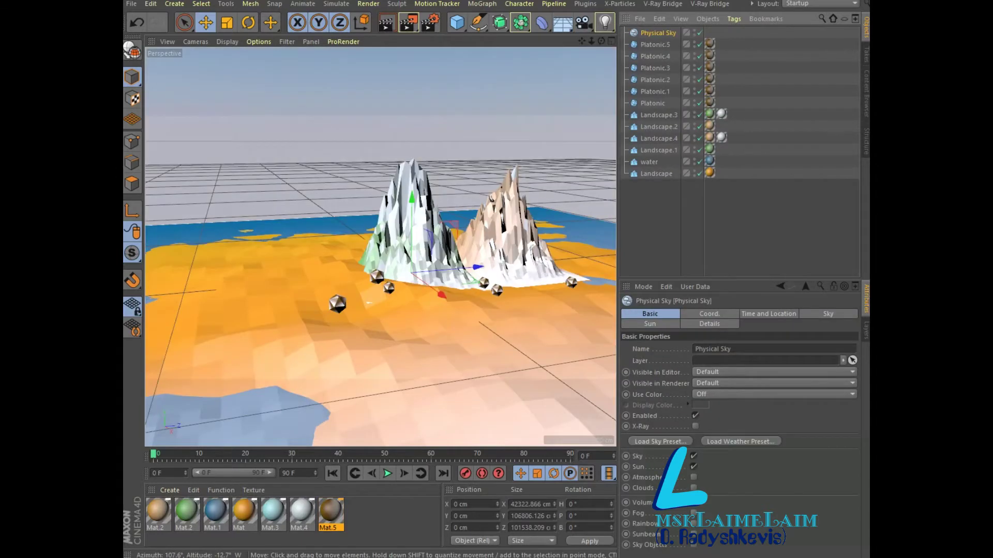
key("h")
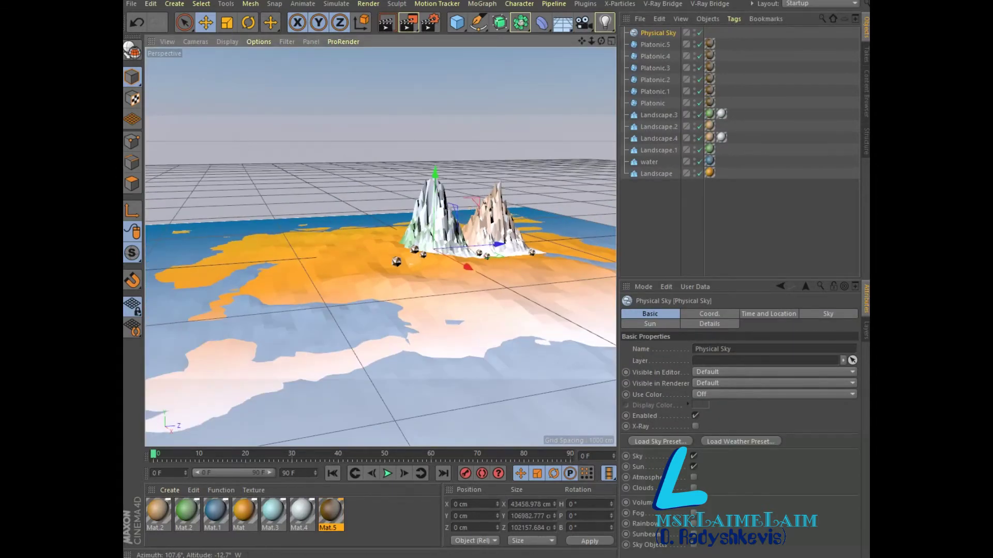
mouse_move(341, 243)
left_mouse_down("alt")
mouse_move(381, 246)
mouse_move(488, 174)
left_mouse_up("alt")
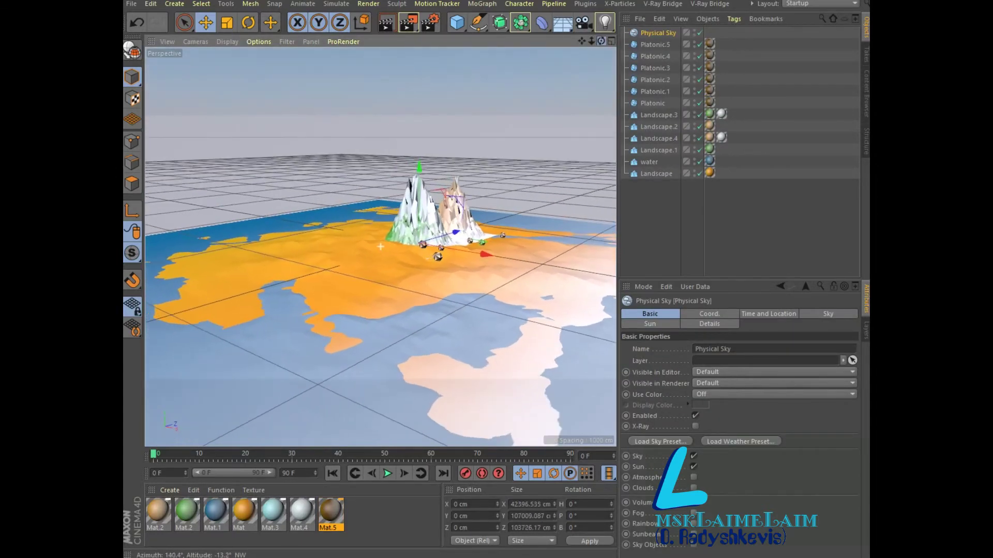
scroll(487, 173, "up", 2)
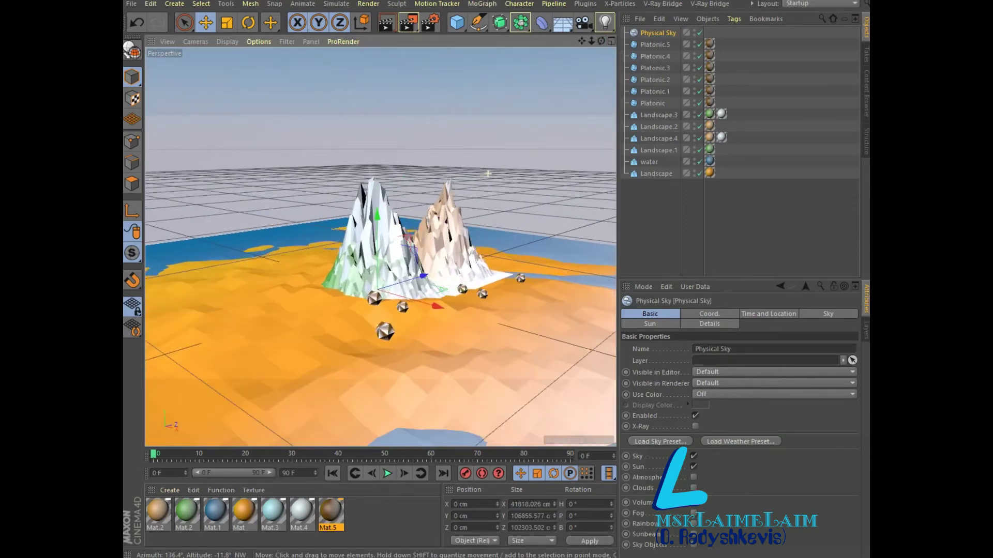
middle_click_drag(488, 174, 487, 129, "alt")
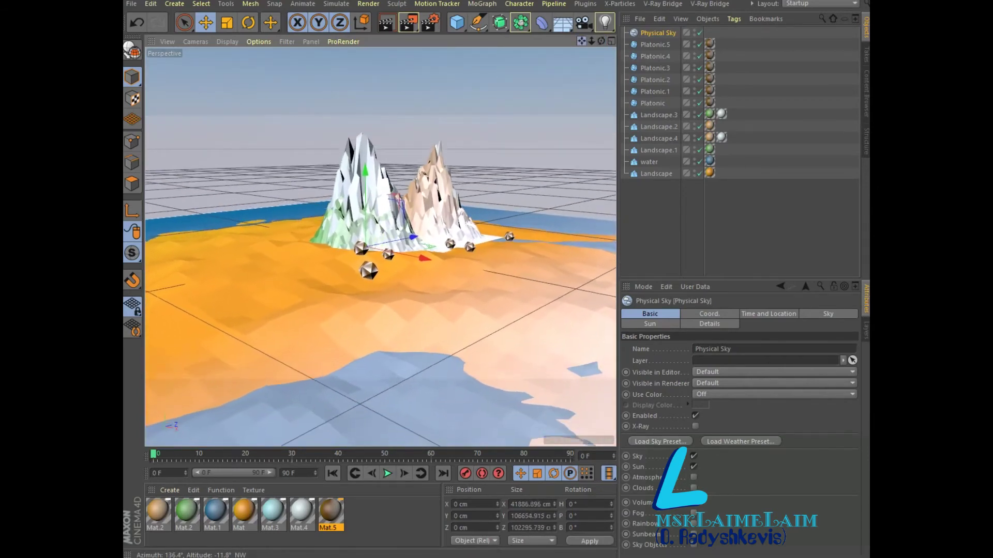
key("ctrl+r")
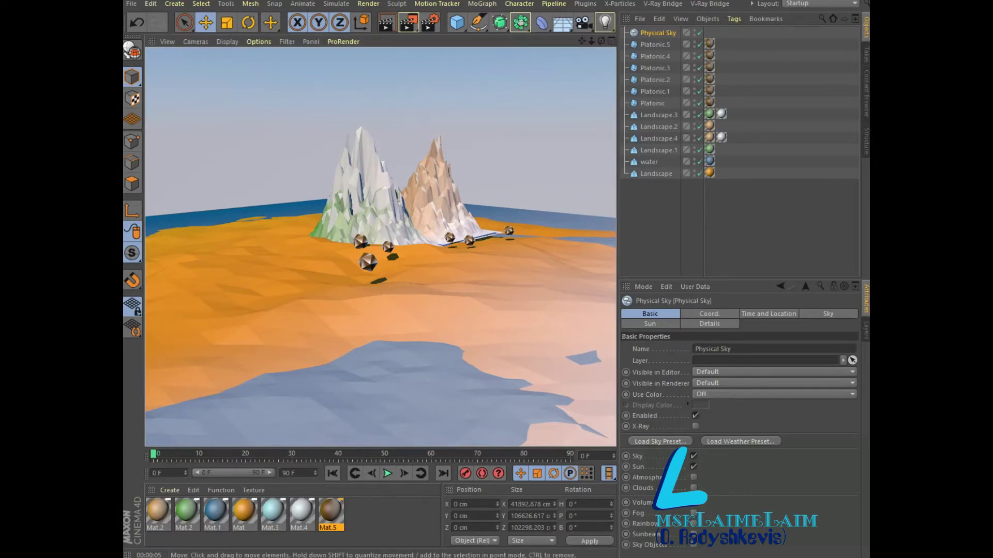
left_click(649, 162)
- Sink the front rock and the middle rock down into the sand
scroll(380, 246, "up", 10)
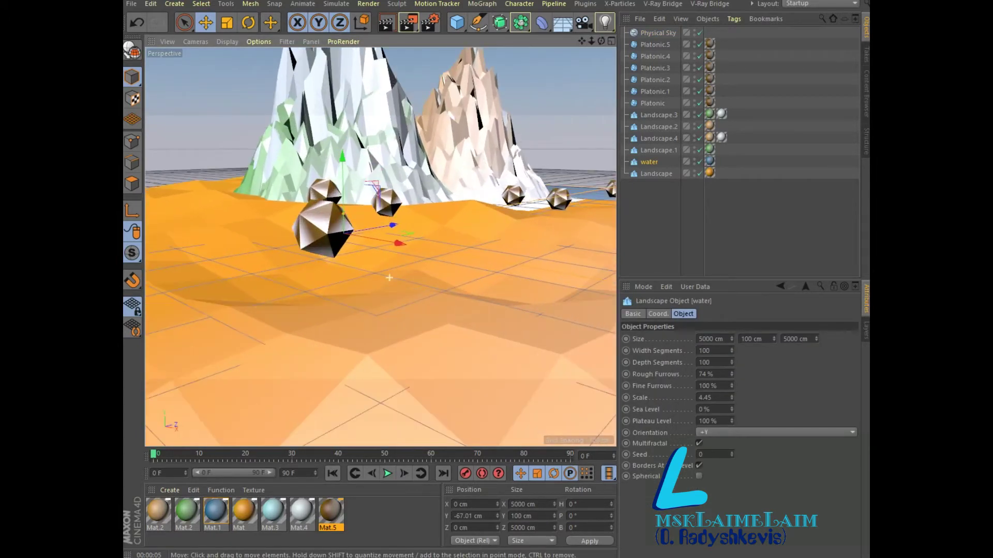
left_click_drag(320, 228, 324, 285)
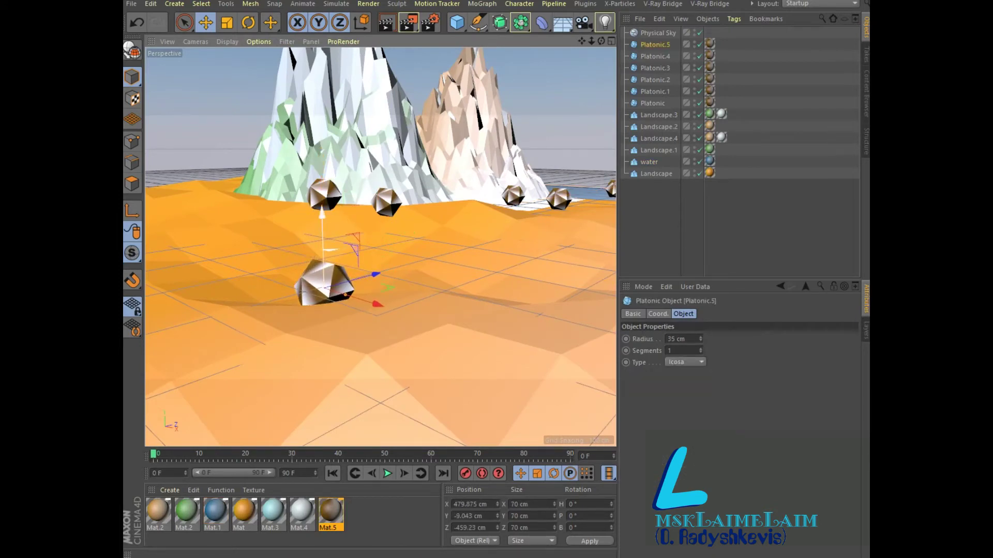
left_click(323, 199)
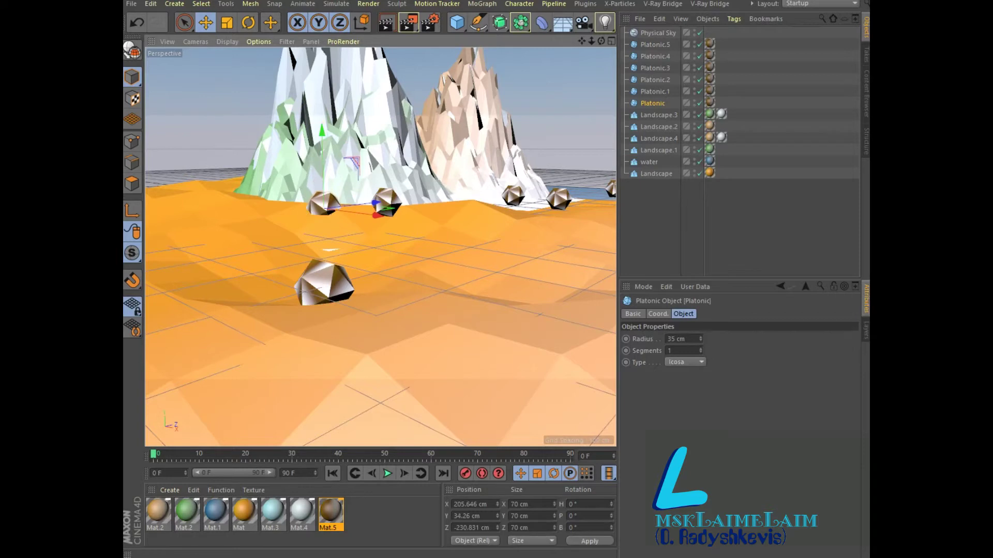
left_click(385, 203)
left_click_drag(420, 157, 420, 205)
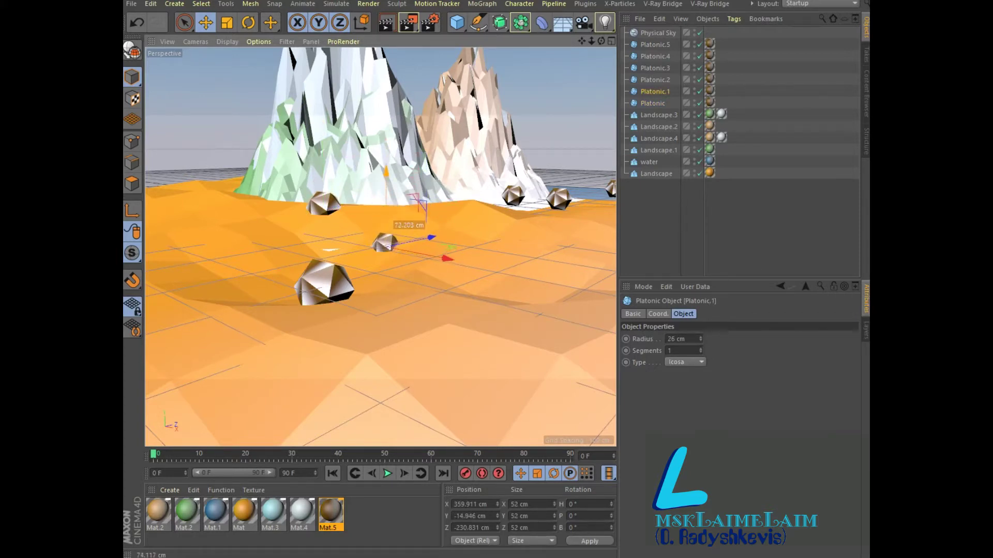
scroll(380, 247, "up", 3)
middle_click_drag(381, 247, 310, 250, "alt")
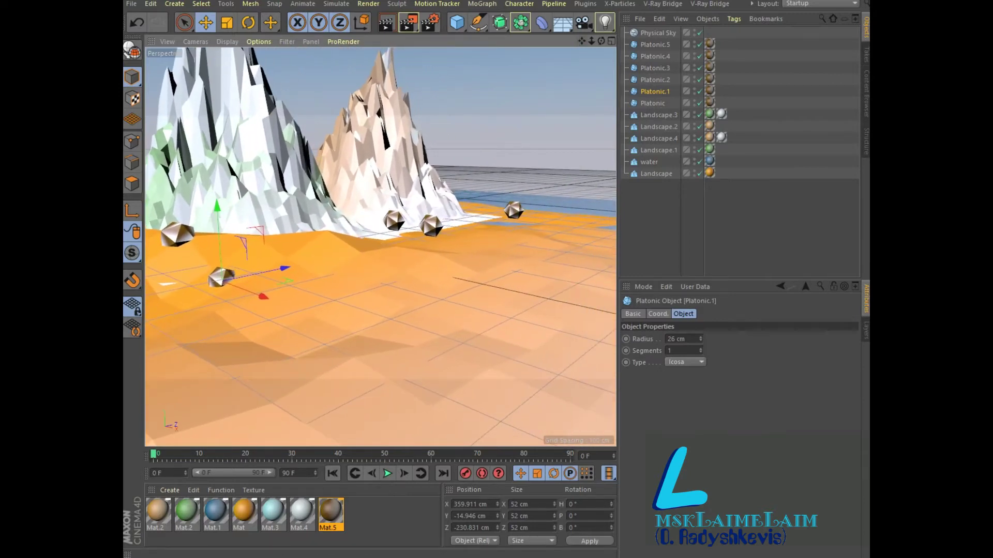
- Lower the far rock, Platonic.3 and Platonic.2 (to Y −4.189 cm) onto the sand
left_click(513, 210)
left_click_drag(518, 155, 517, 173)
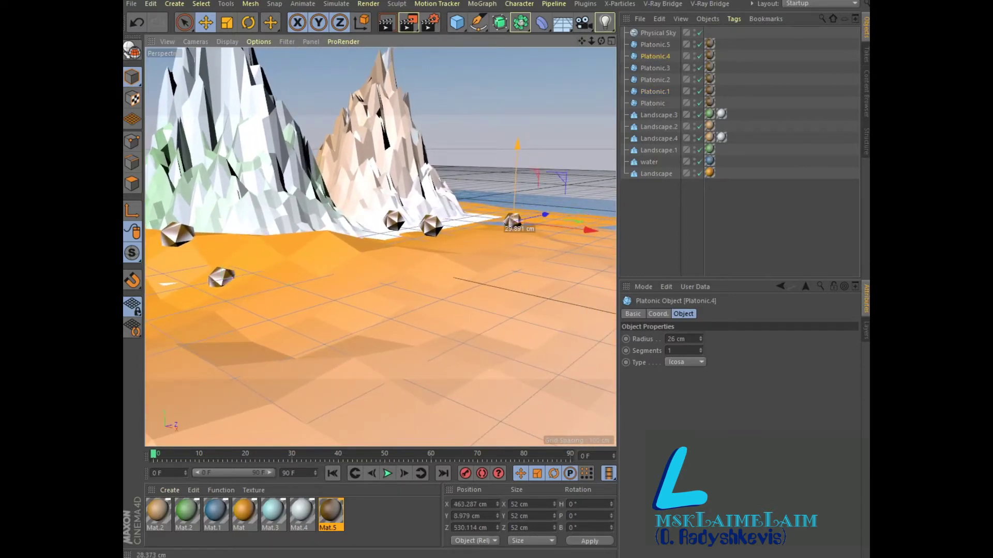
left_click(430, 223)
left_click_drag(432, 155, 432, 169)
left_click(394, 221)
mouse_move(427, 173)
left_mouse_down()
mouse_move(427, 189)
mouse_move(524, 170)
mouse_move(524, 155)
left_mouse_up()
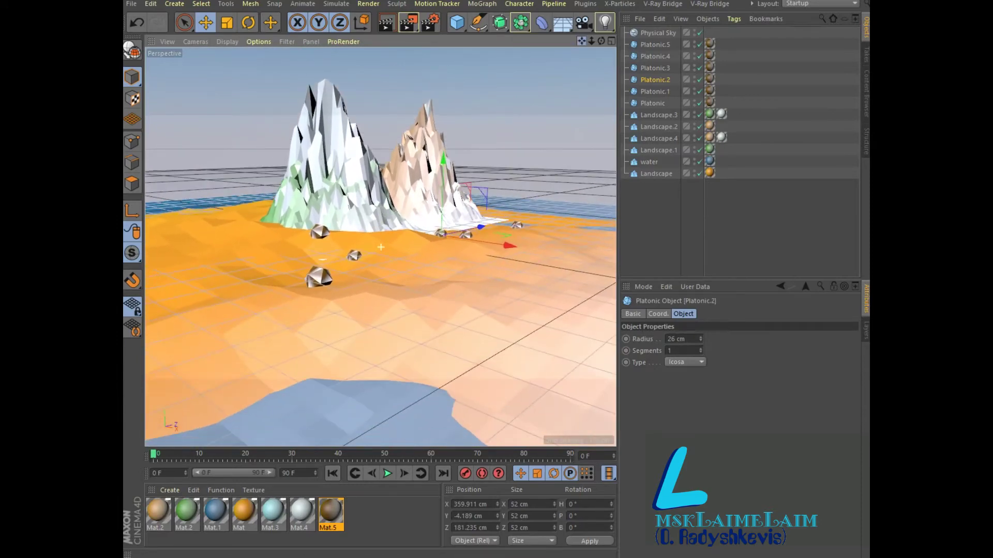
left_click_drag(381, 247, 398, 243, "alt")
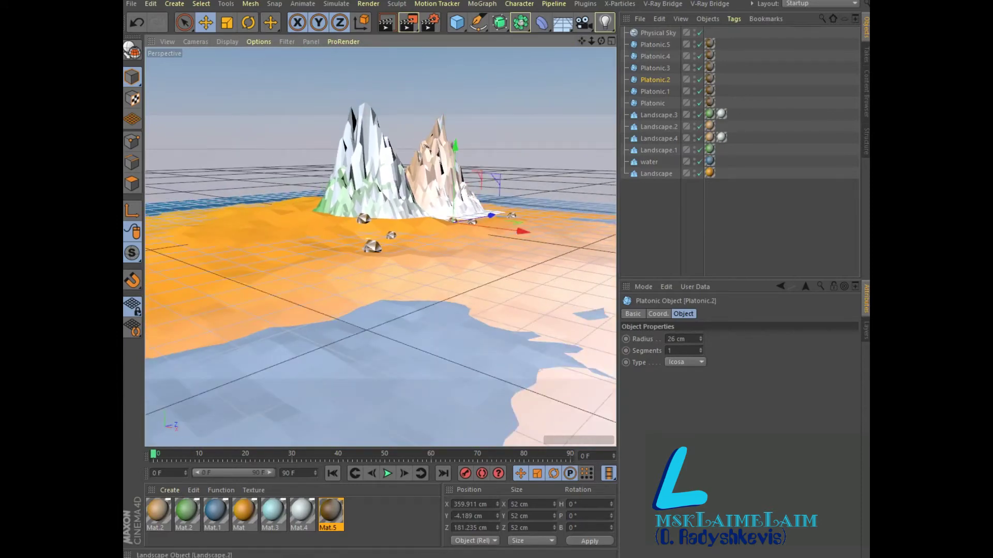
- Raise the water plane to Y −20.175 cm so it floods the low sand edges
left_click(336, 351)
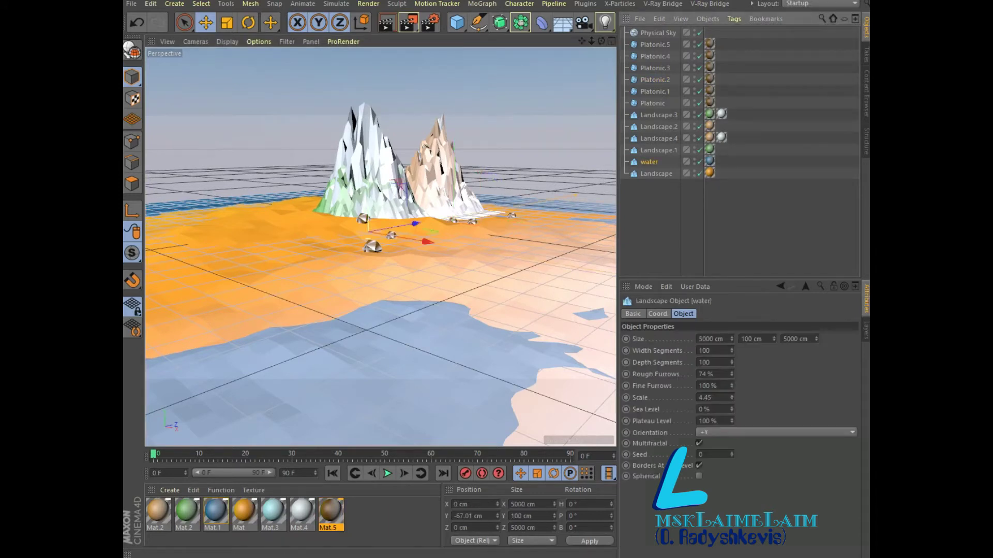
left_click_drag(368, 253, 366, 239)
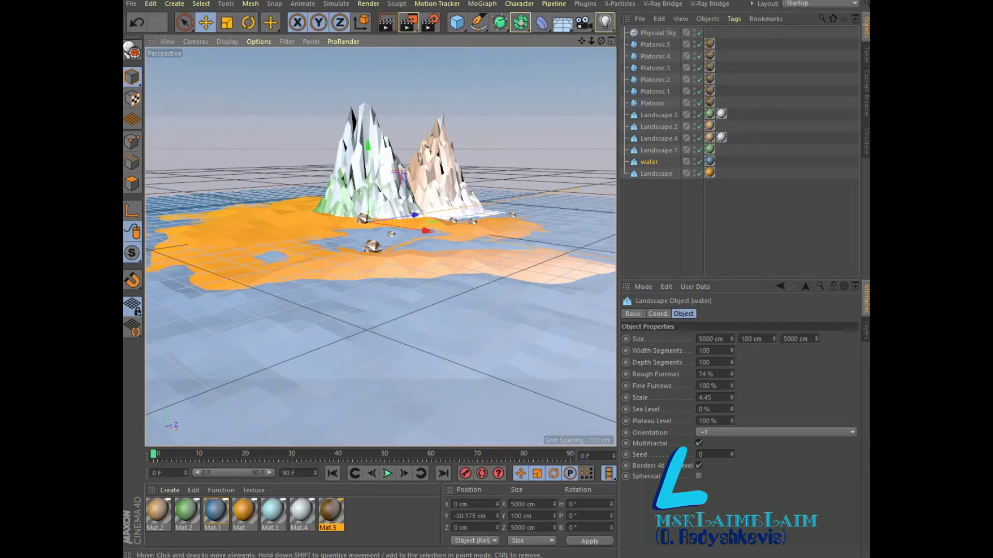
scroll(380, 246, "up", 3)
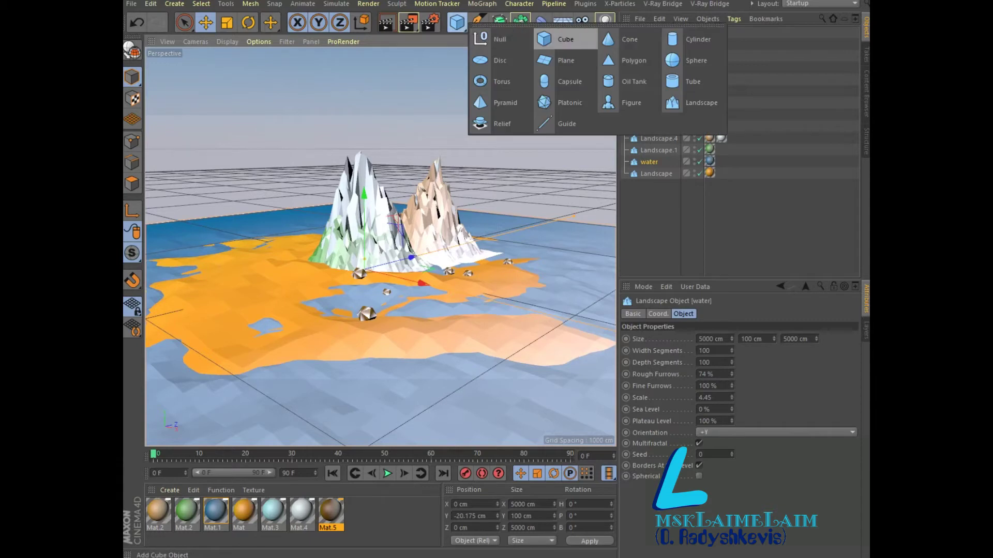
- Add Platonic.6, lift it to Y 706.851 cm, shift it right, and delete its Phong tag
left_click_drag(458, 22, 572, 100)
left_click_drag(364, 192, 363, 58)
left_click_drag(420, 109, 464, 106)
left_click(710, 33)
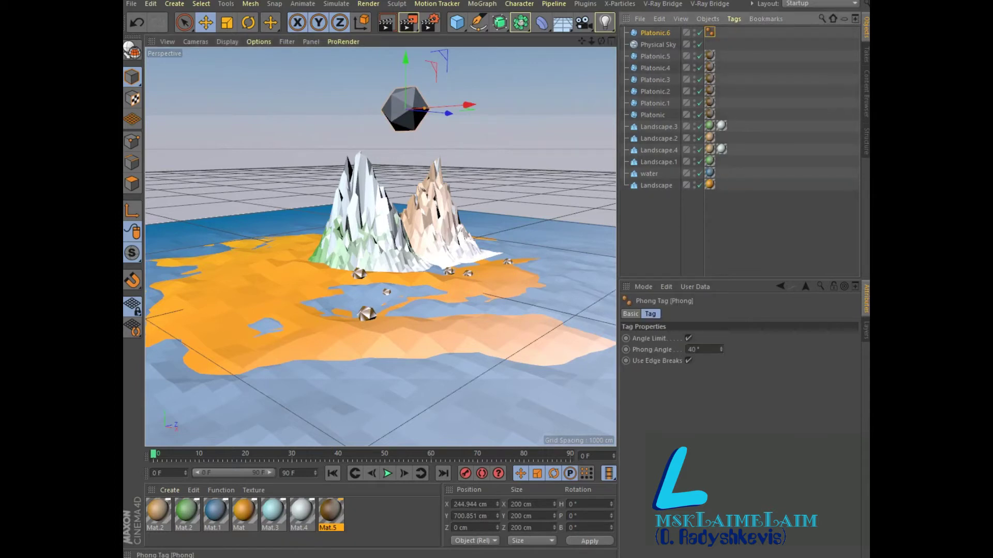
key("Delete")
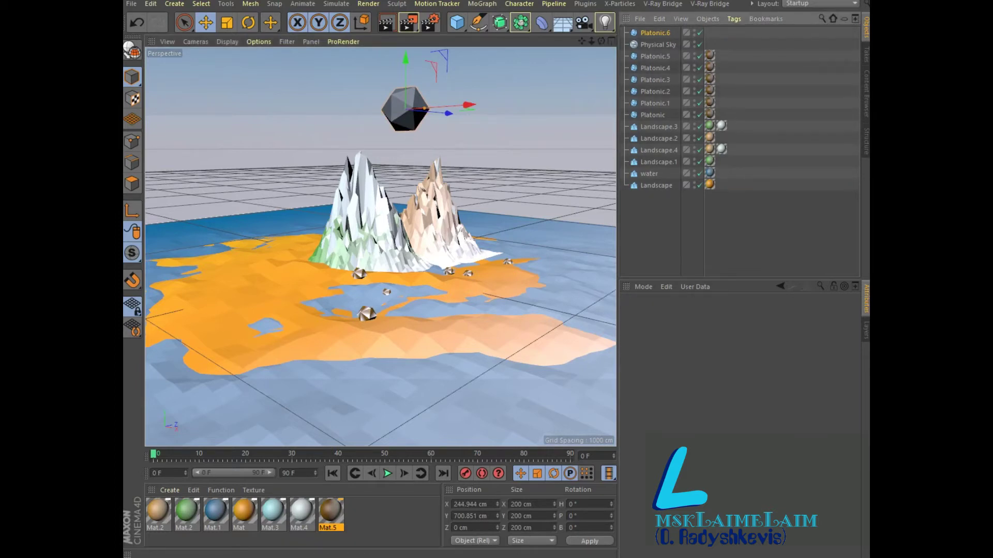
- Create material Mat.4 with a yellow-to-white colour gradient
double_click(359, 512)
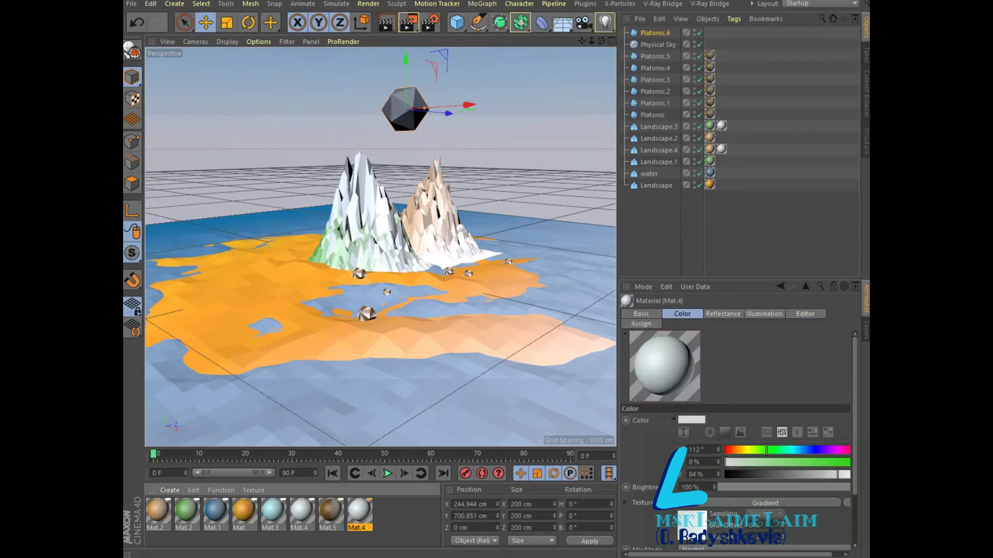
double_click(360, 512)
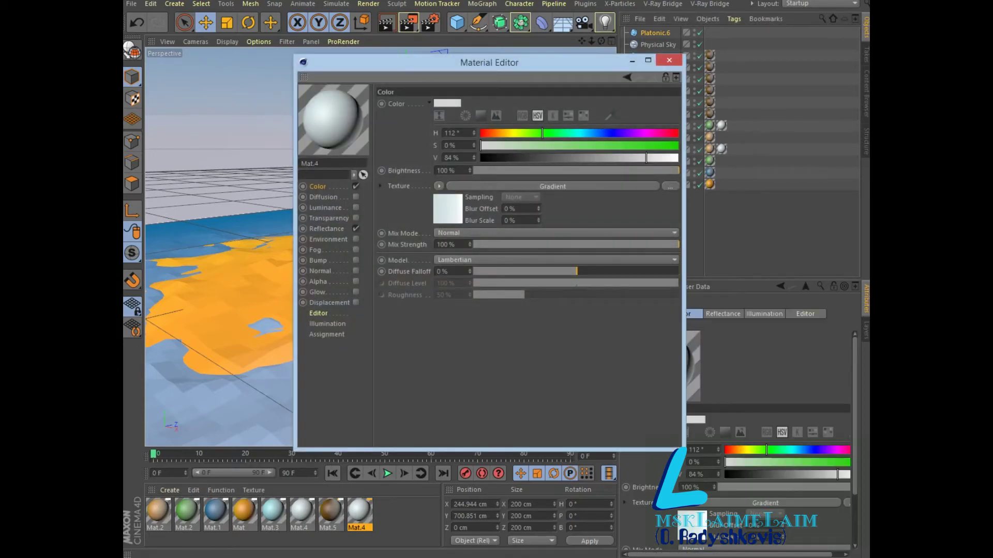
left_click(553, 186)
double_click(426, 194)
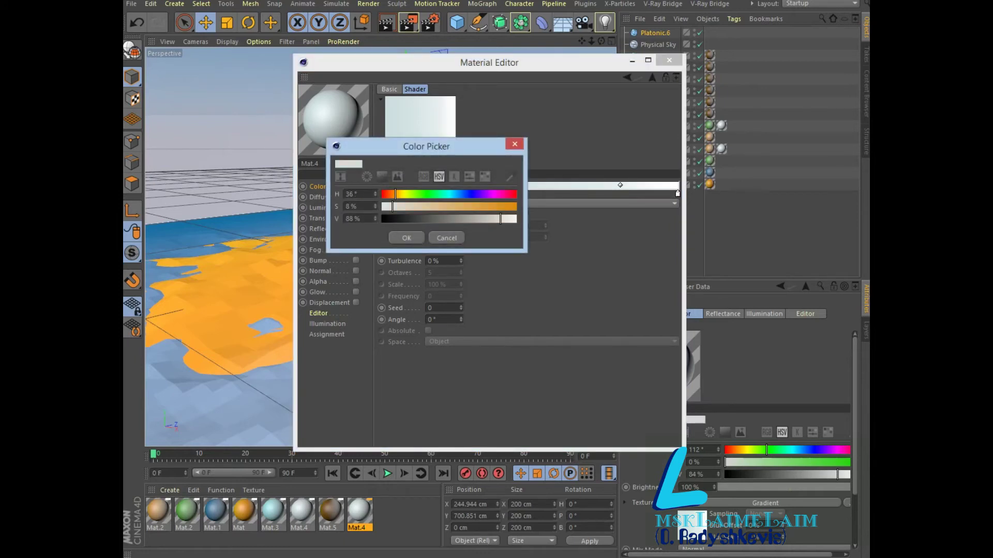
mouse_move(395, 194)
left_mouse_down()
mouse_move(513, 206)
mouse_move(513, 219)
left_mouse_up()
key("Return")
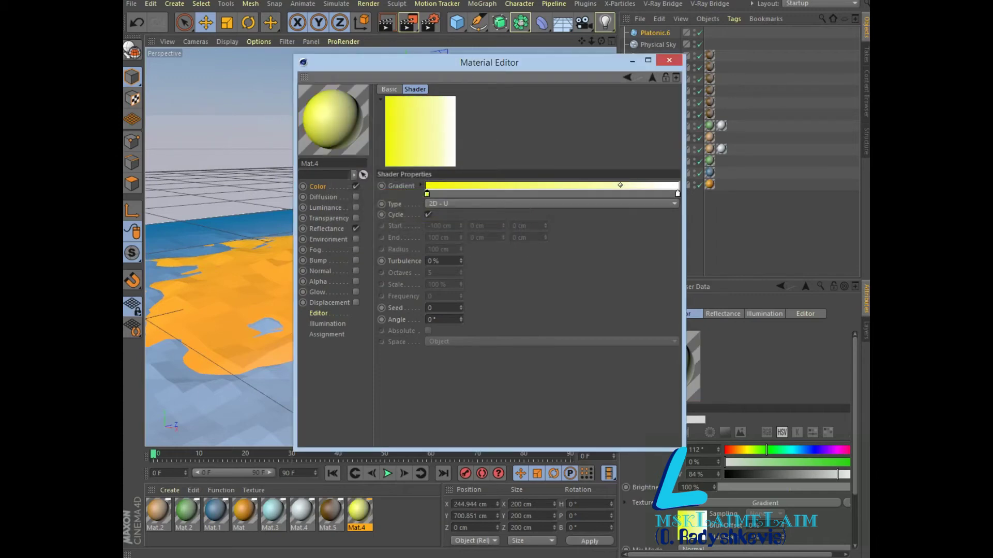
- Apply Mat.4 to the floating icosahedron Platonic.6 and render a preview
left_click(669, 60)
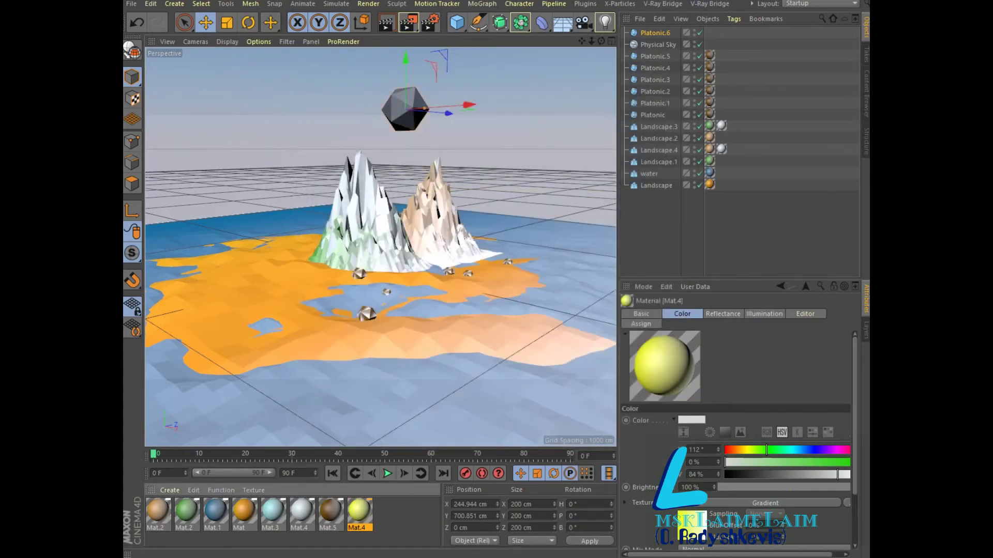
left_click_drag(360, 512, 405, 109)
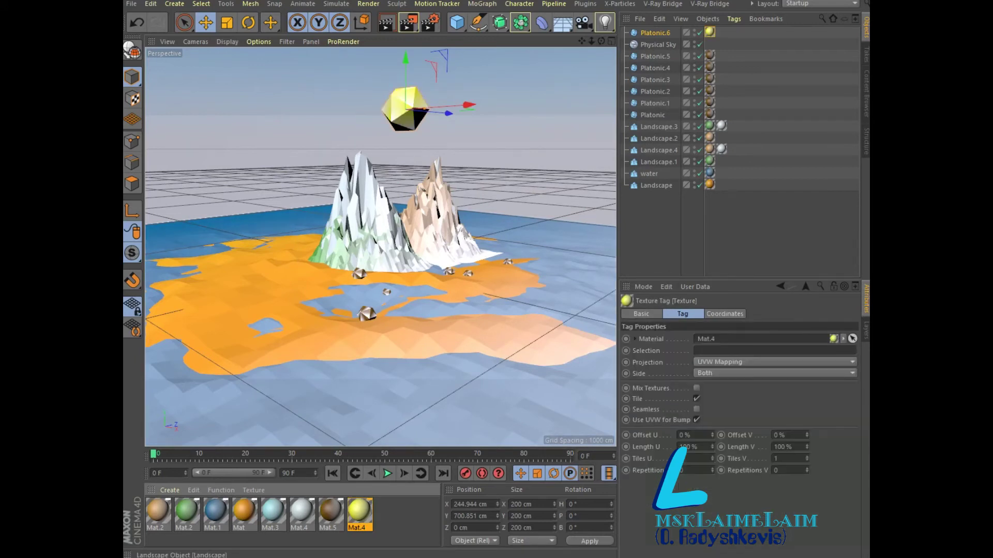
left_click(387, 22)
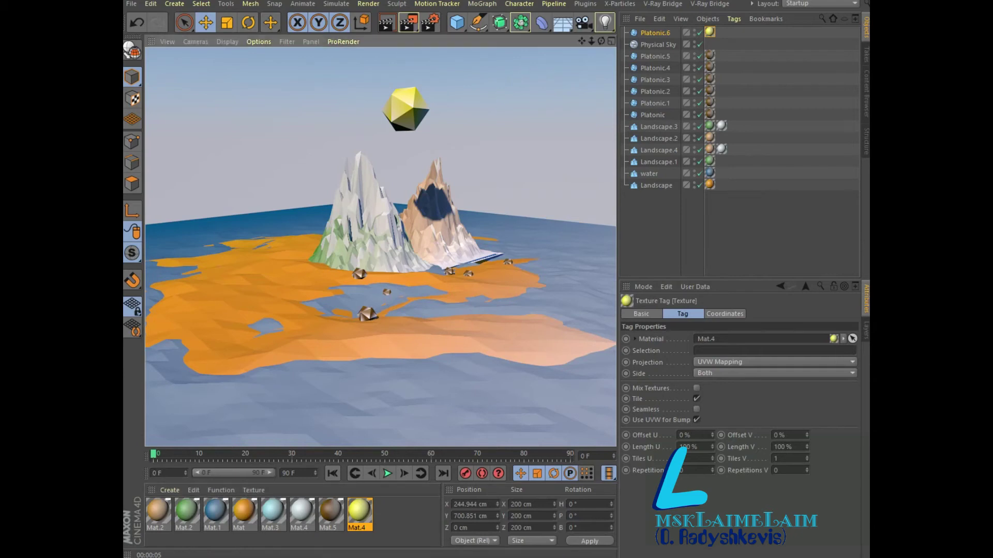
- Shift the yellow sun left to X −408.224 cm and add an omni Light
left_click_drag(465, 106, 370, 114)
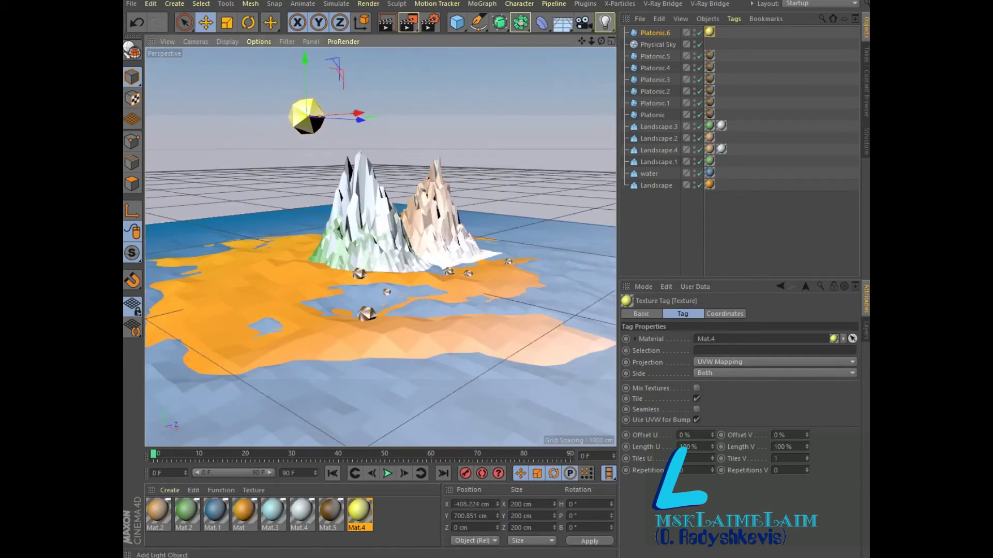
left_click(605, 23)
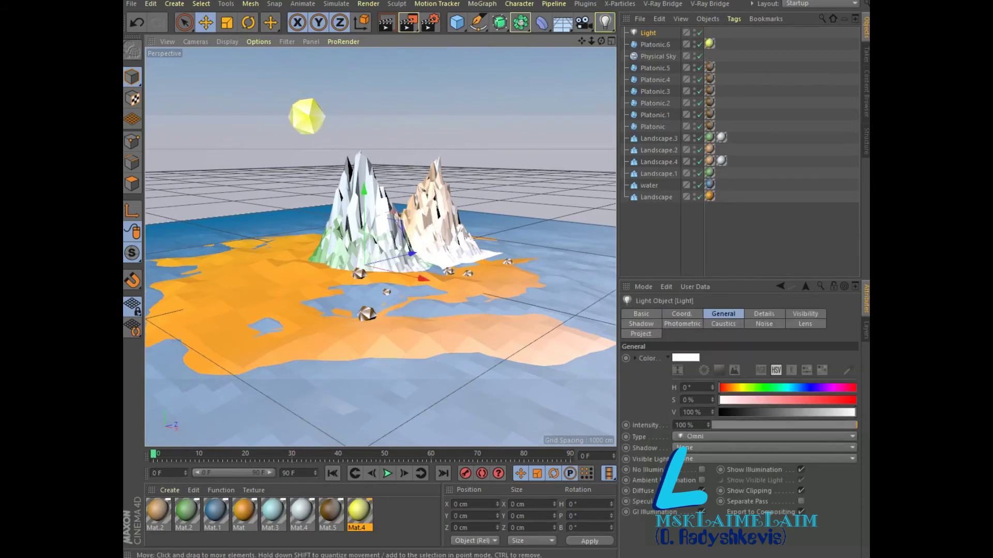
left_click(386, 23)
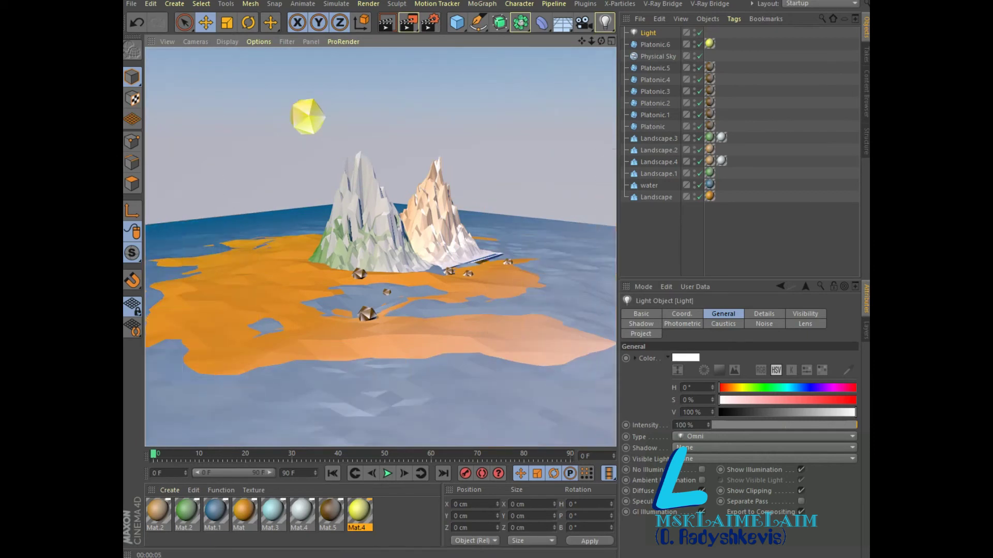
left_click(362, 331)
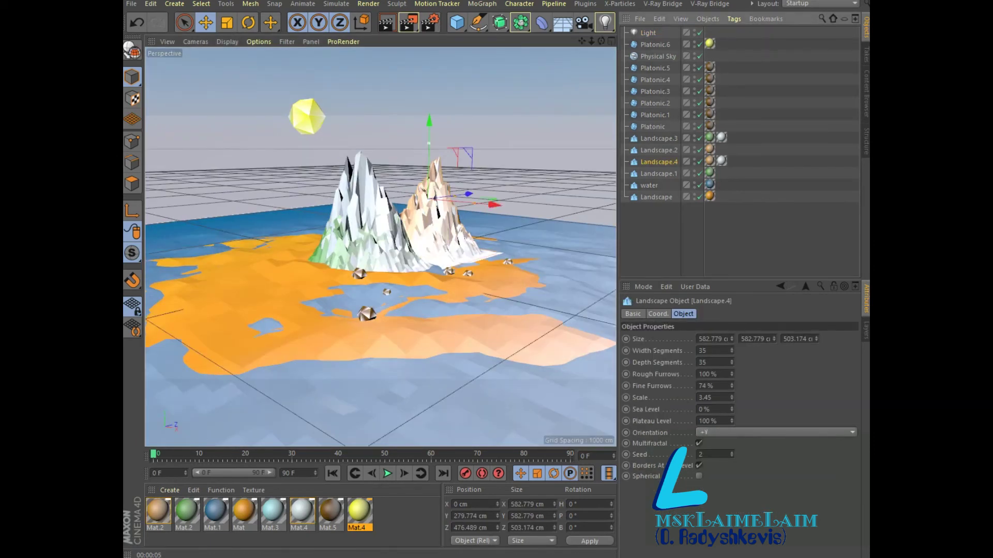
- Lower Landscape.4 slightly, raise Landscape.1 to 1110.125 cm, stretch the sand to 4160.583 cm deep
left_click_drag(429, 205, 425, 210)
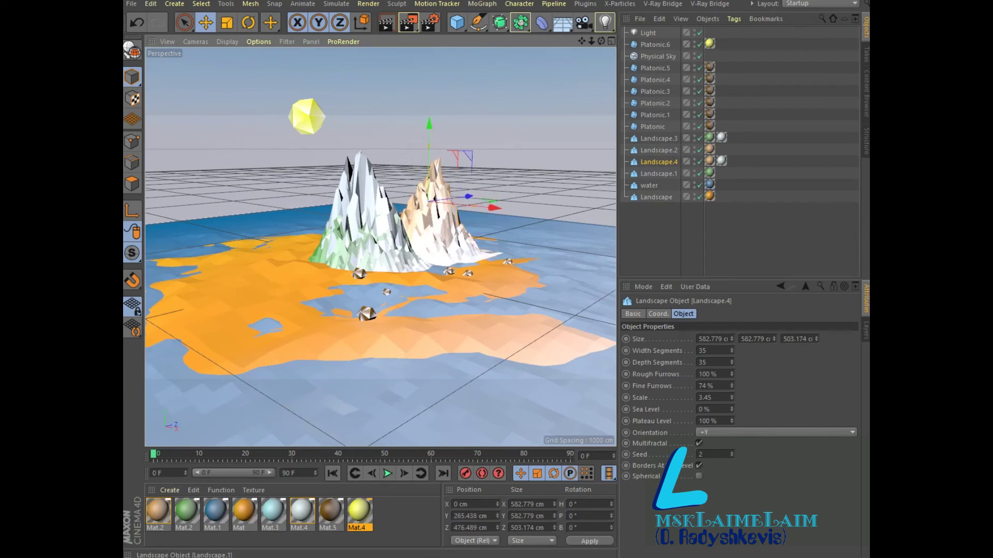
left_click(656, 173)
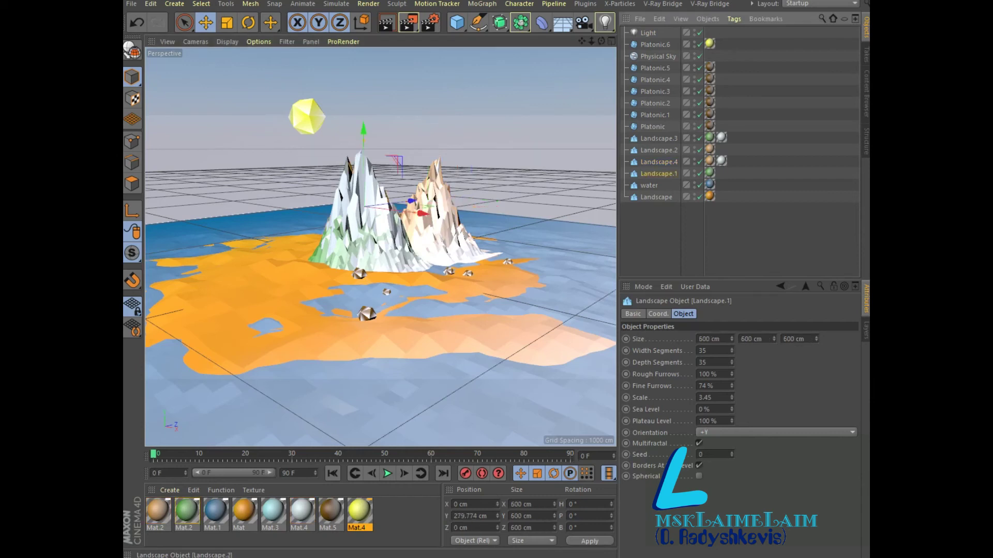
left_click_drag(363, 128, 363, 82)
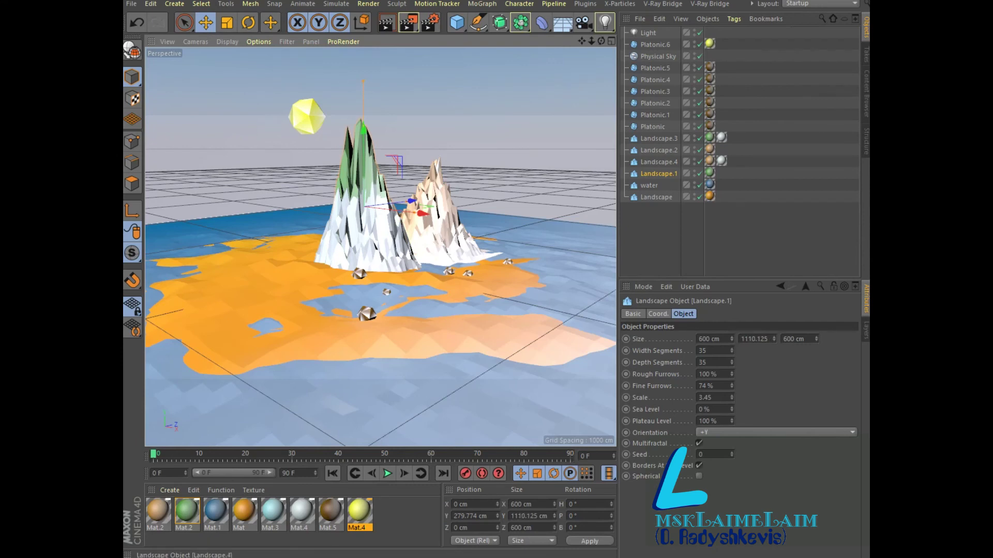
left_click(517, 311)
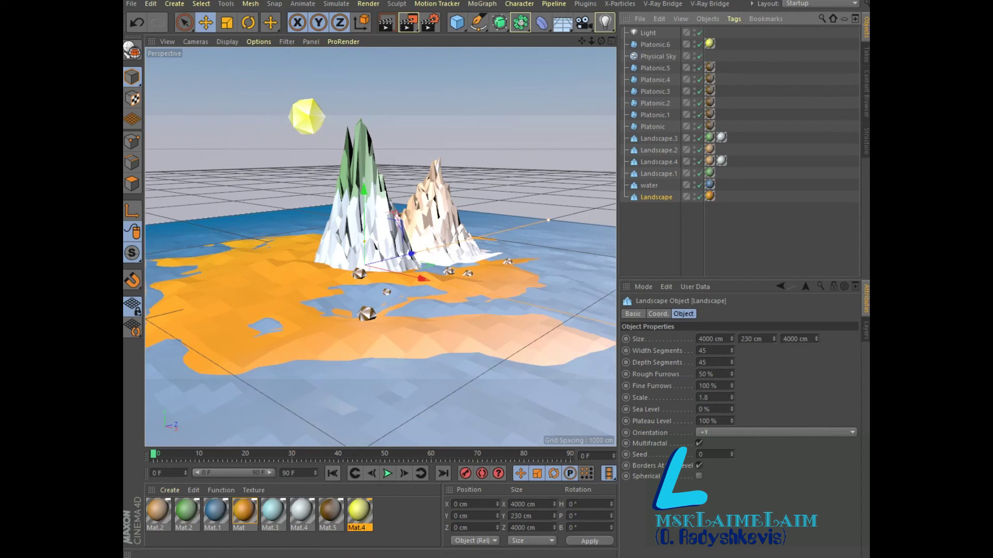
left_click_drag(548, 220, 553, 219)
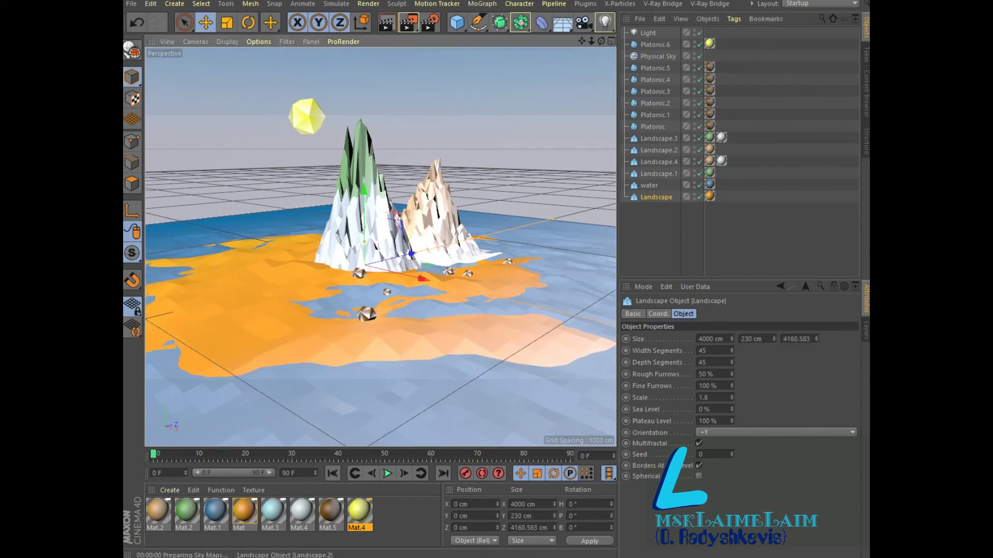
key("ctrl+r")
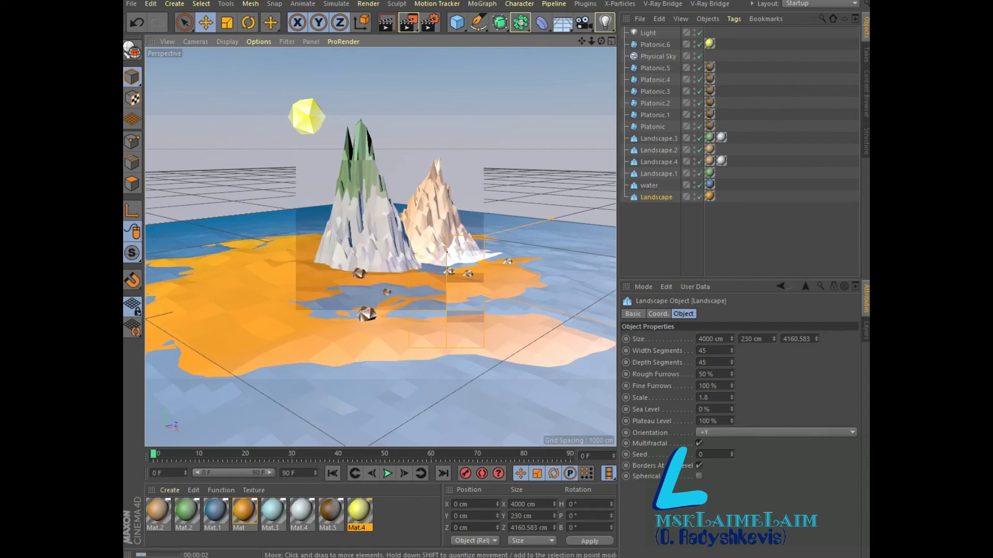